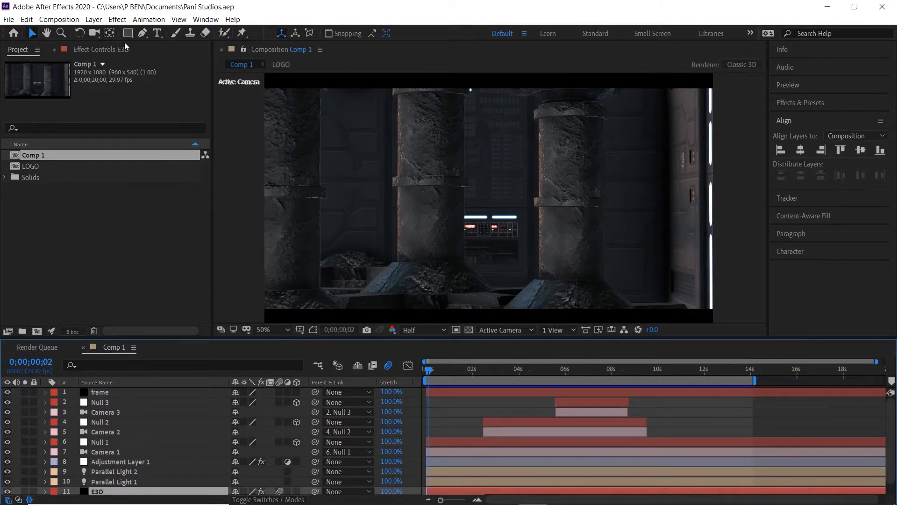
Create a new 20-second composition with the HDTV 1080 29.97 preset, alongside the existing Comp 1.
click(59, 19)
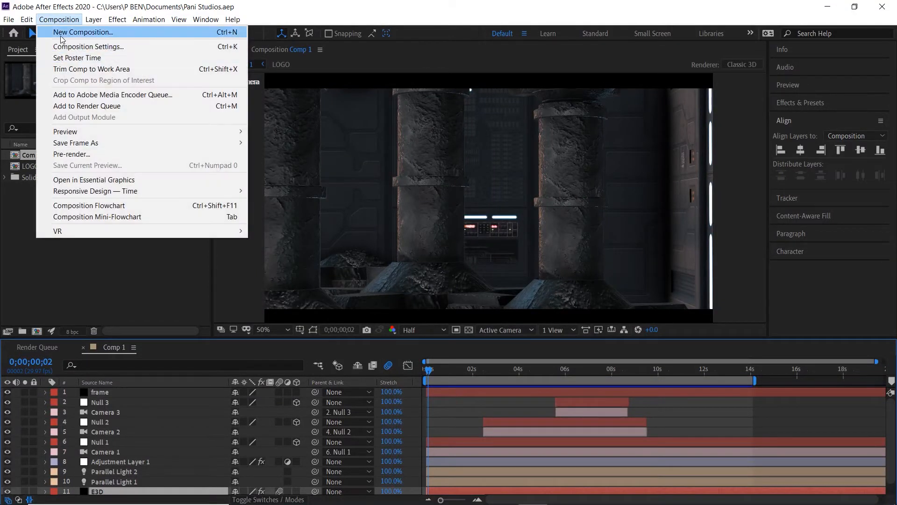
click(64, 33)
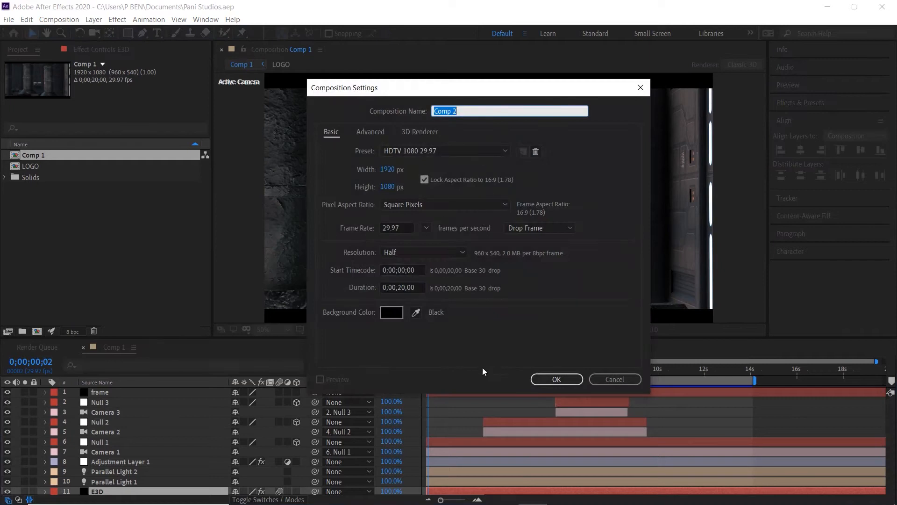
click(557, 380)
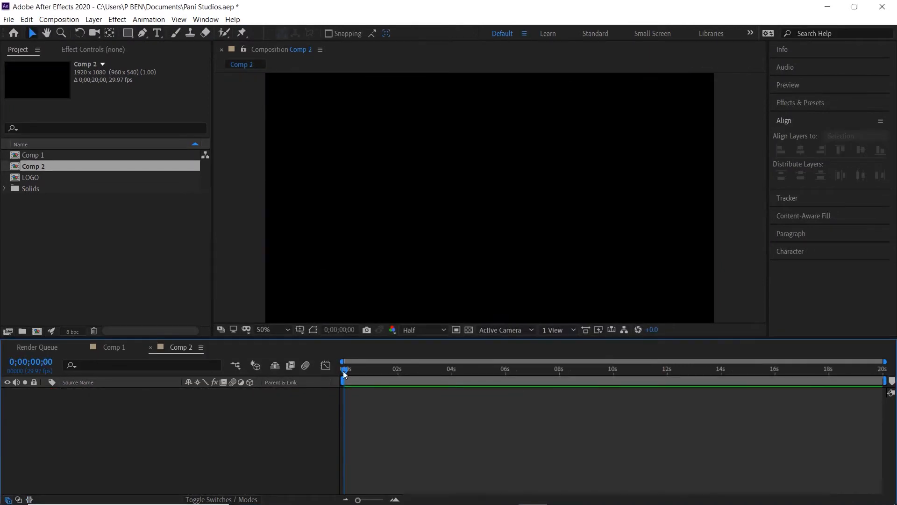
click(114, 347)
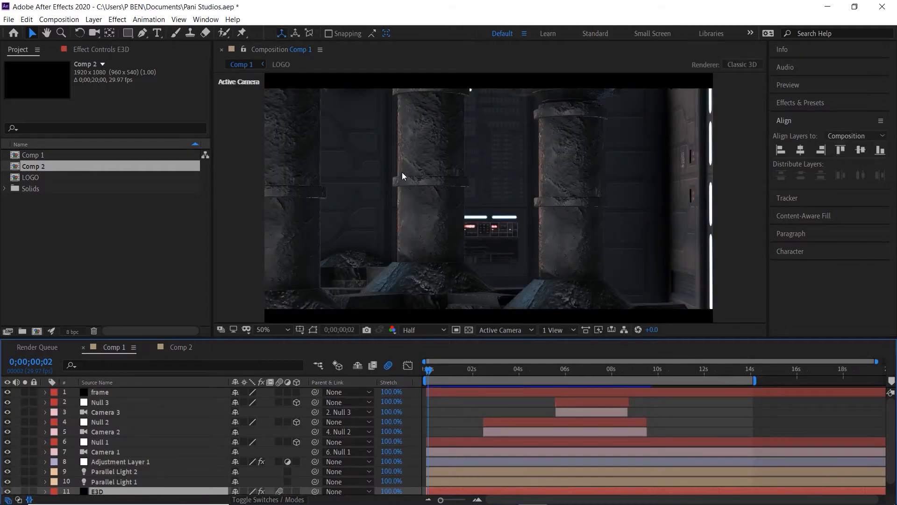
click(179, 348)
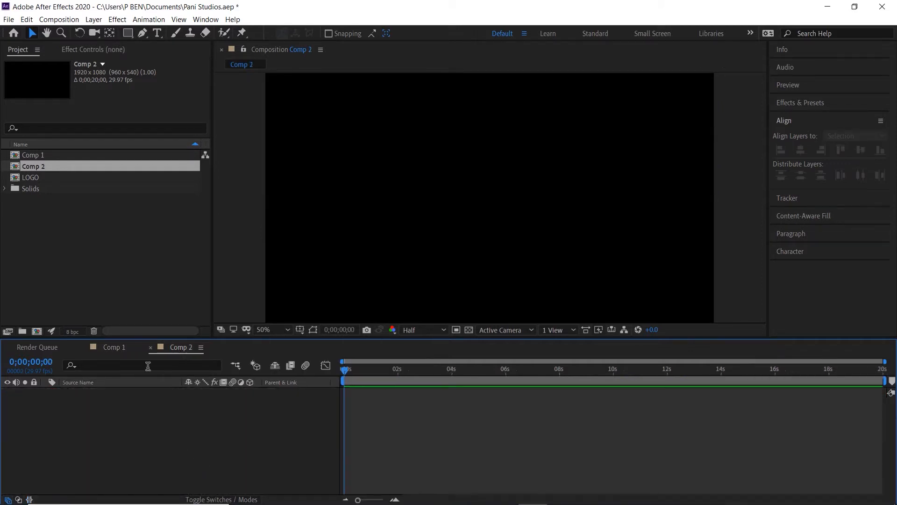
Add a black 1920 × 1080 solid layer named ELEMENT3D to the new composition.
click(94, 19)
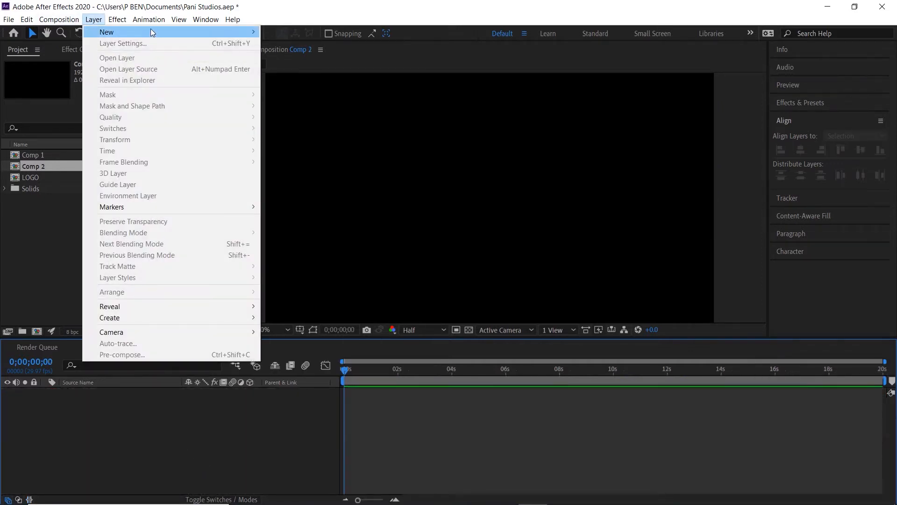
mouse_move(160, 31)
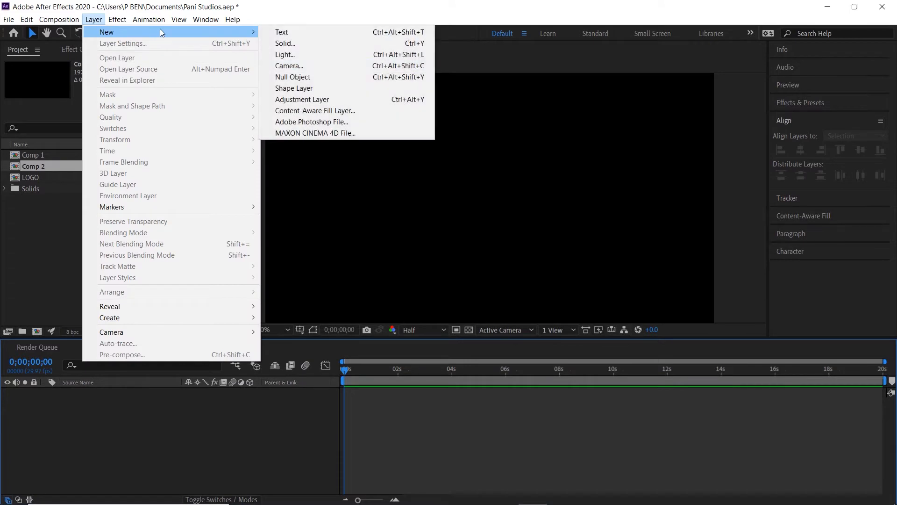
click(301, 42)
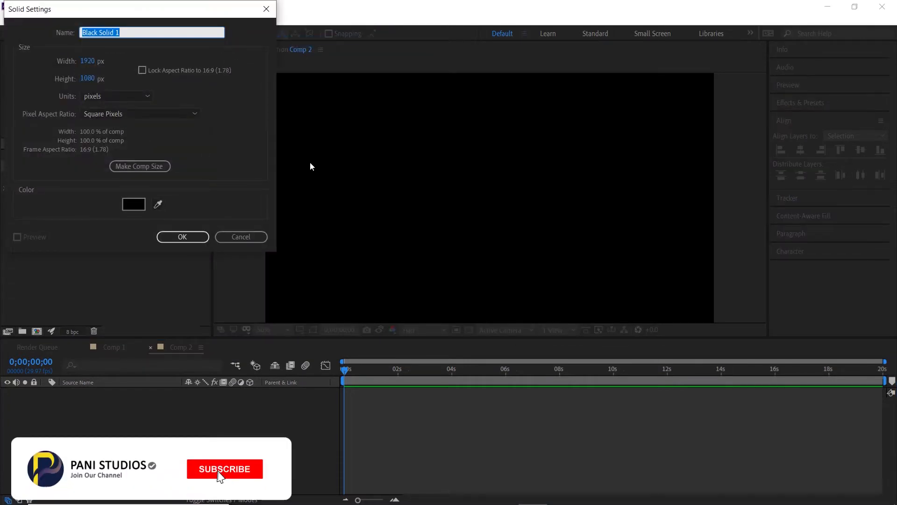
text(ELE)
text(MTEN)
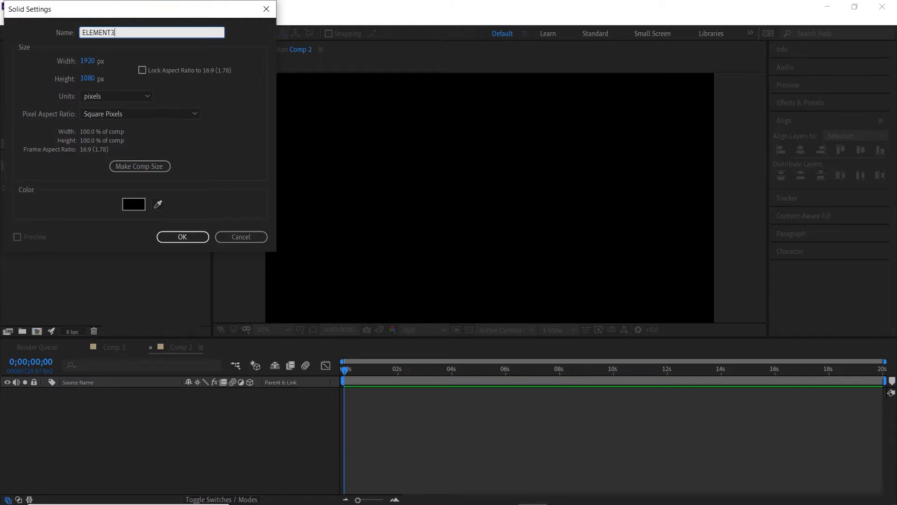
key(Return)
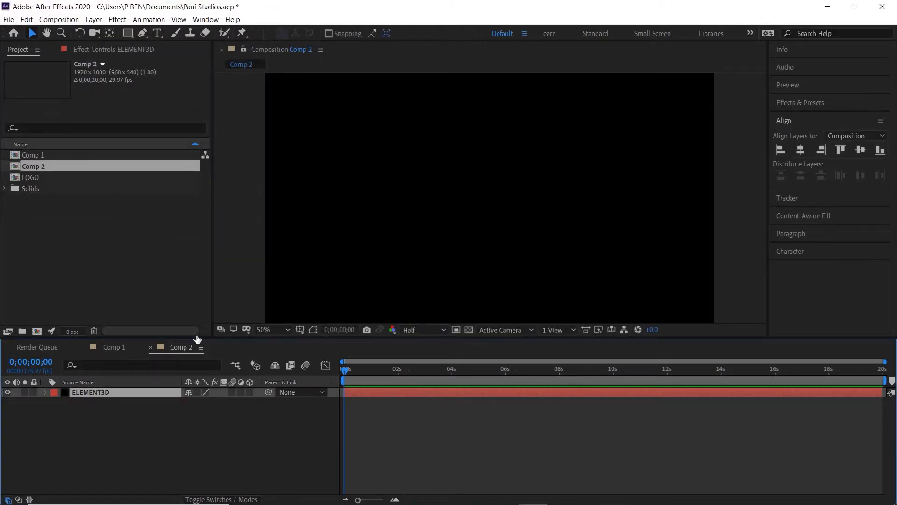
Apply the Video Copilot Element effect to the ELEMENT3D layer and open its Scene Setup.
click(112, 18)
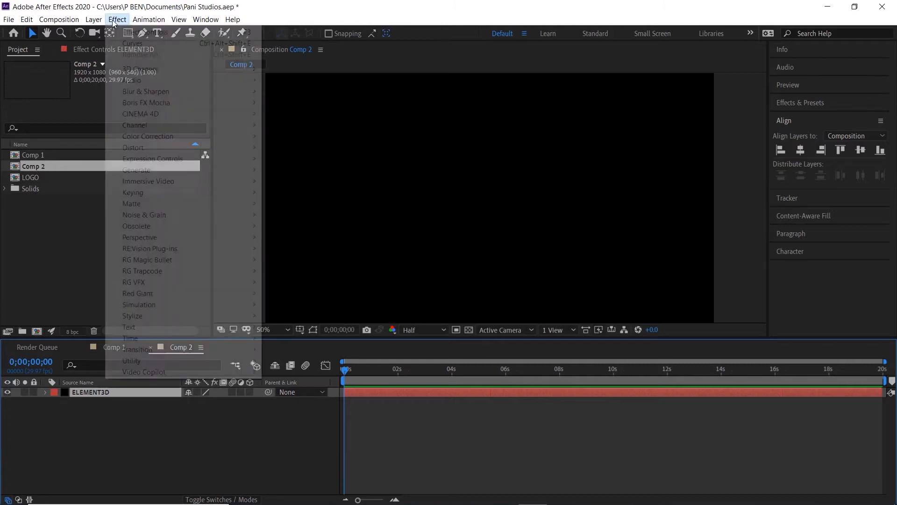
mouse_move(182, 375)
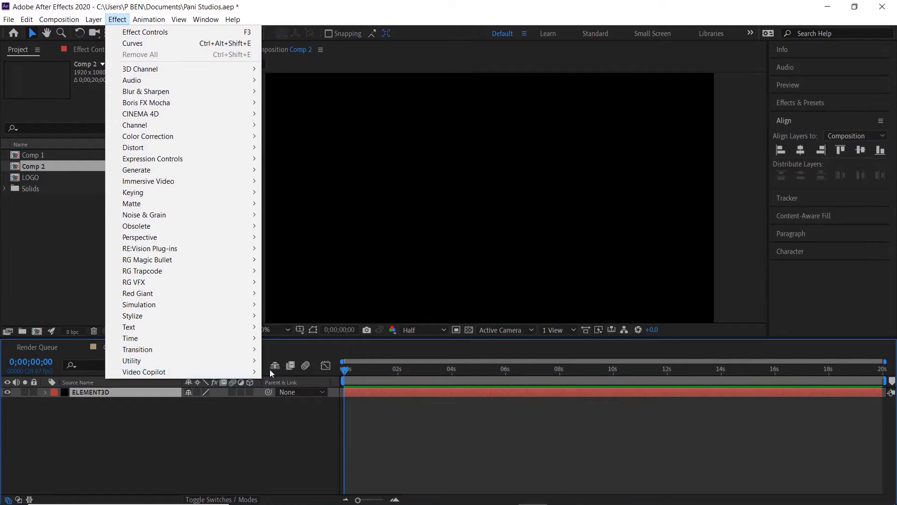
click(277, 371)
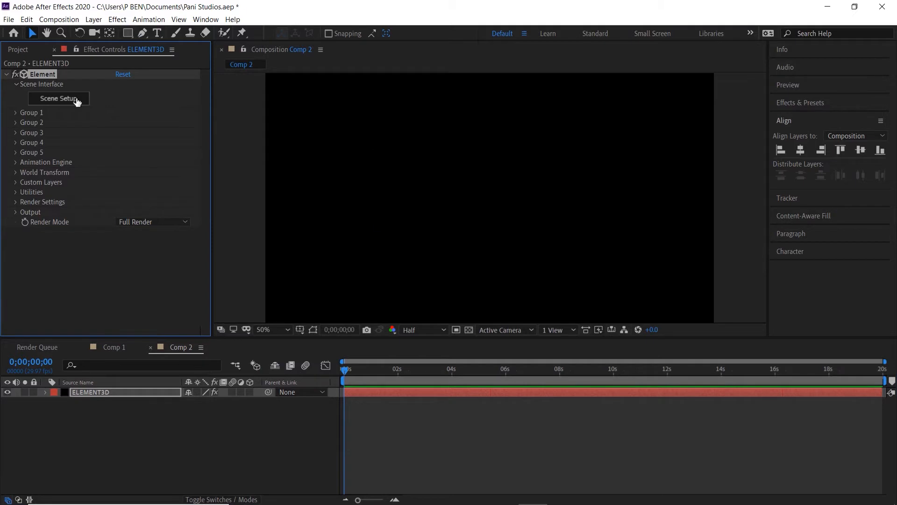
click(61, 102)
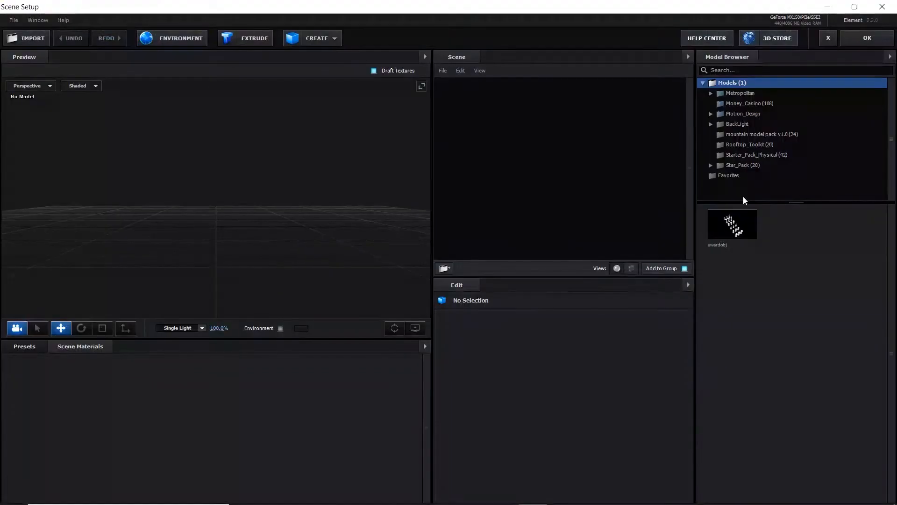
Browse the starter and Star_Pack model folders, and display the Machine_Parts models from the Motion_Design pack.
click(757, 157)
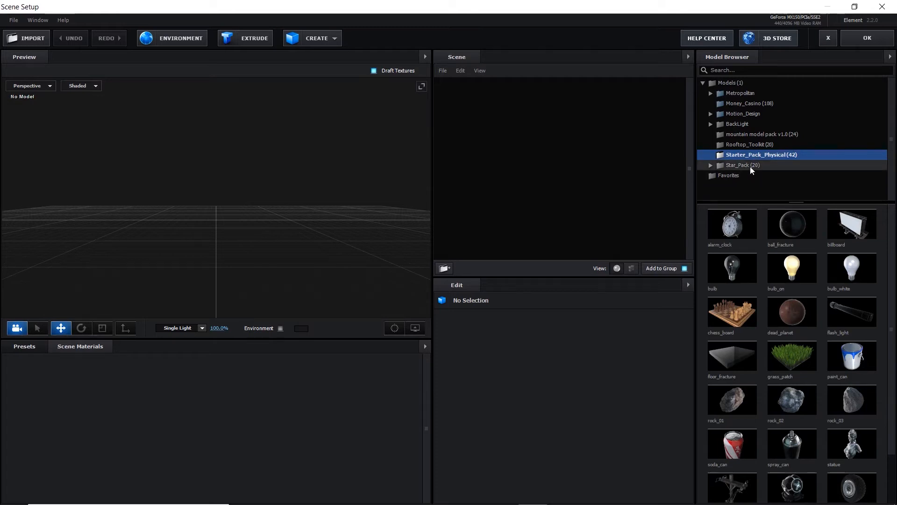
click(750, 166)
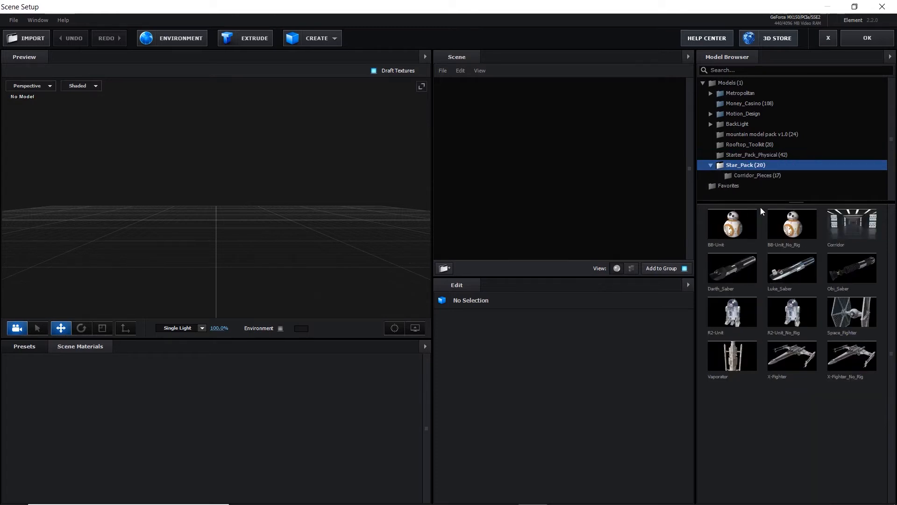
click(743, 173)
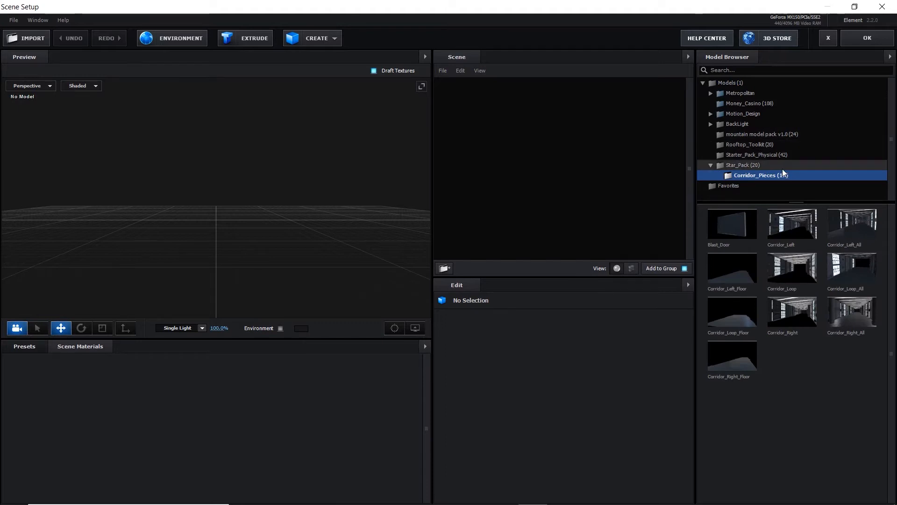
click(757, 124)
click(759, 117)
scroll(758, 150, down, 3)
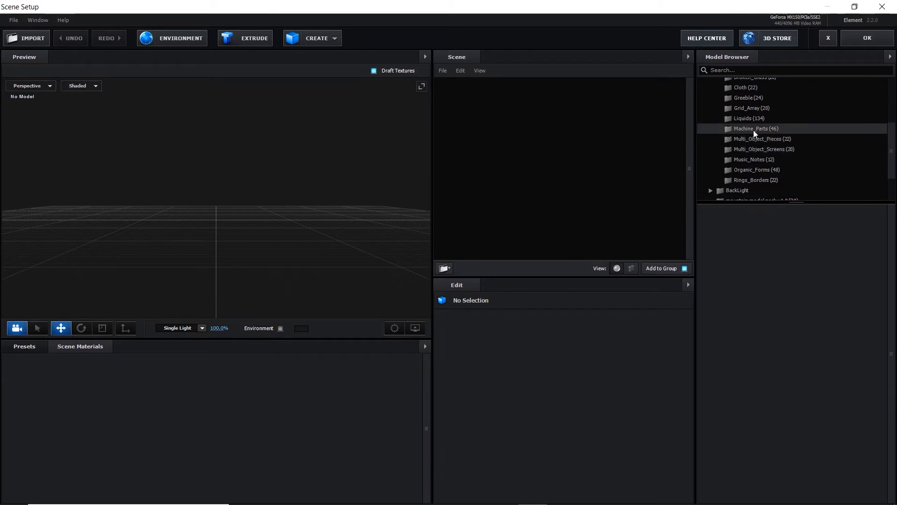
click(753, 129)
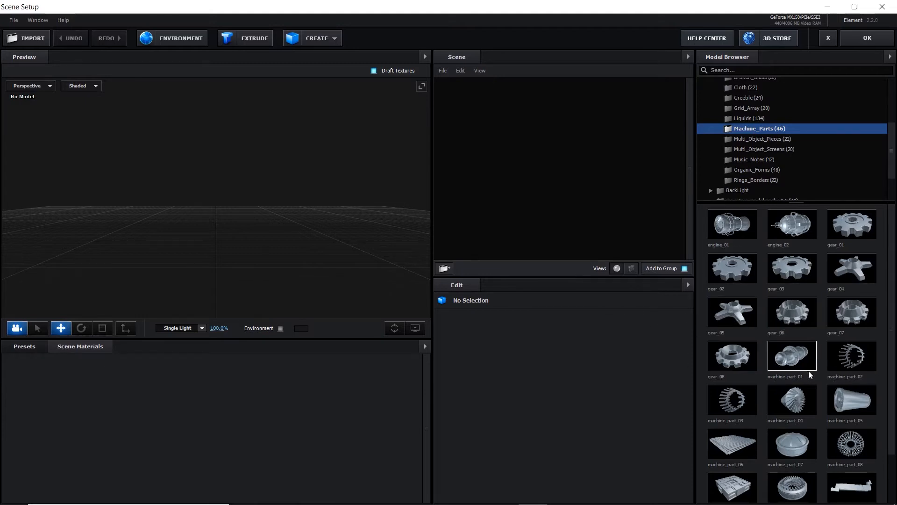
Add the gear_05 model to the scene and rotate it to lie flat, with orientation 270°, 360°, 180°.
double_click(731, 317)
drag(333, 260, 251, 270)
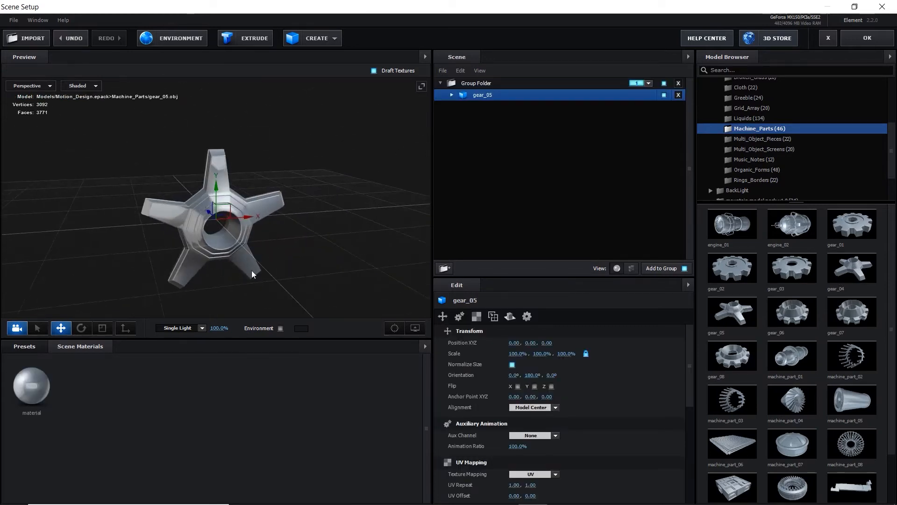
click(82, 329)
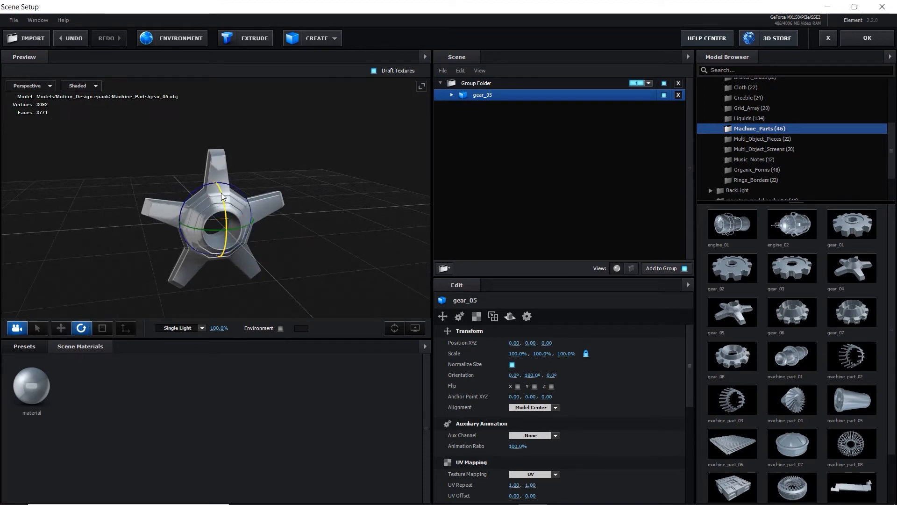
drag(223, 202, 209, 139)
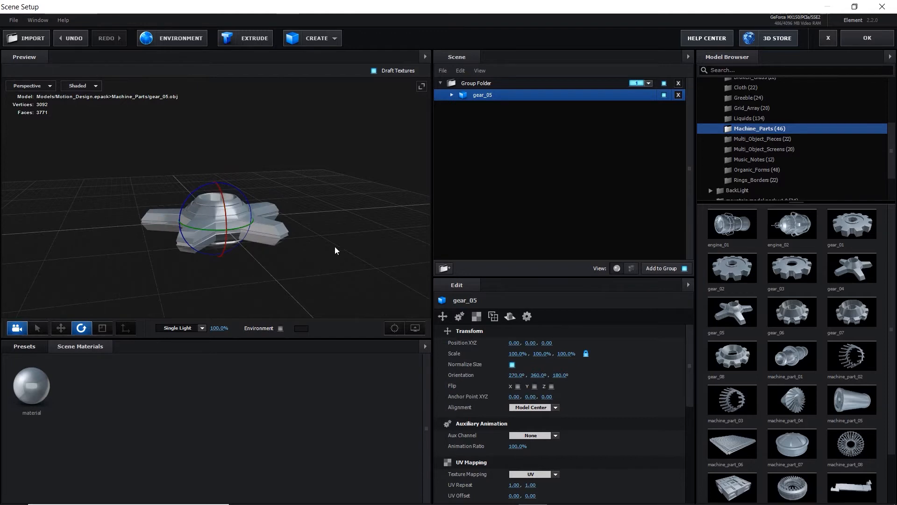
drag(366, 248, 350, 278)
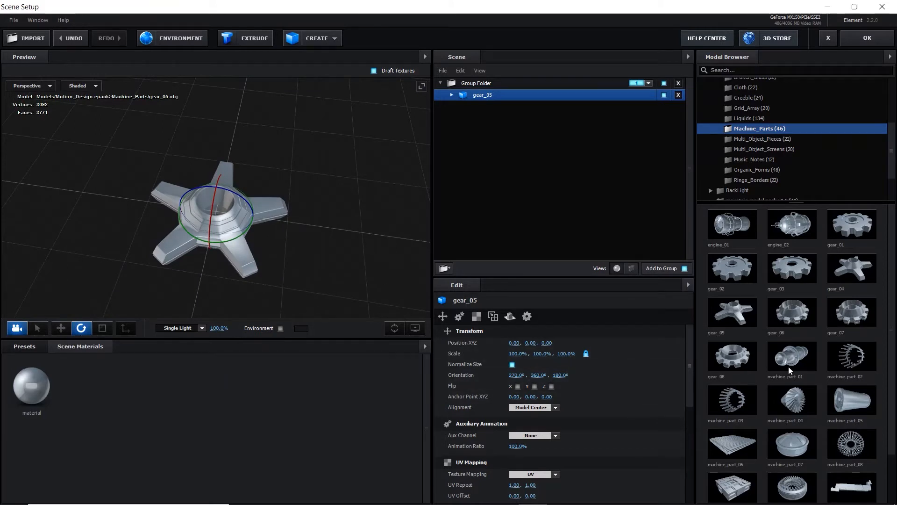
Add the machine_part_01 model and raise it above the gear to a Y position of about 0.82.
click(798, 359)
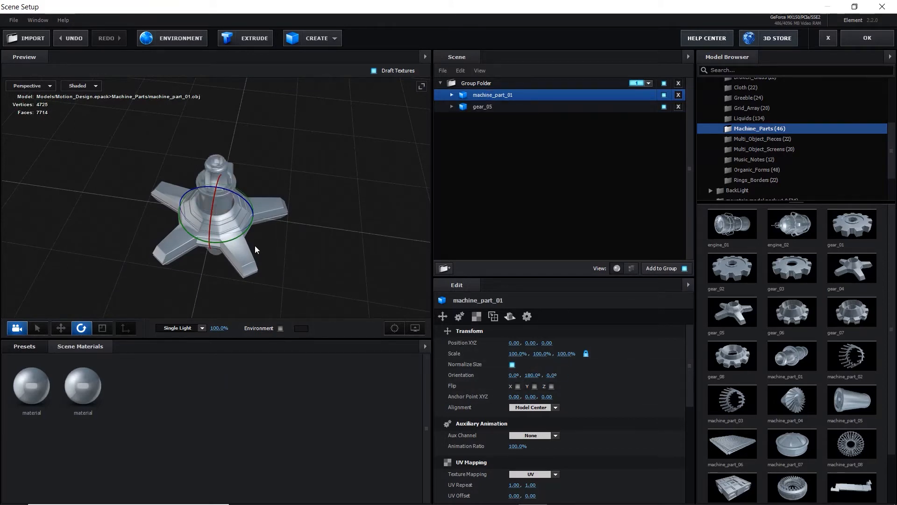
click(60, 327)
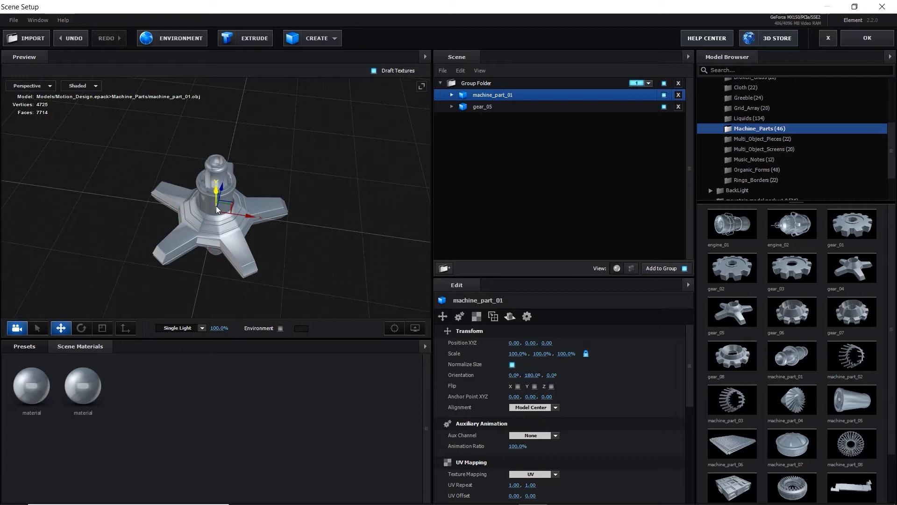
drag(215, 198, 216, 151)
drag(283, 299, 219, 280)
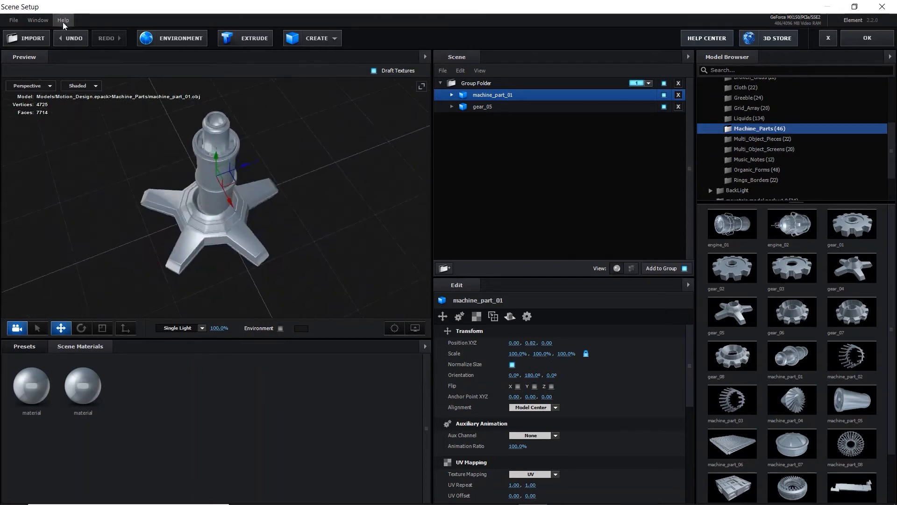
Centre machine_part_01 on the gear hub in the Top view at a Z position of about -0.07, and return to Perspective.
click(29, 86)
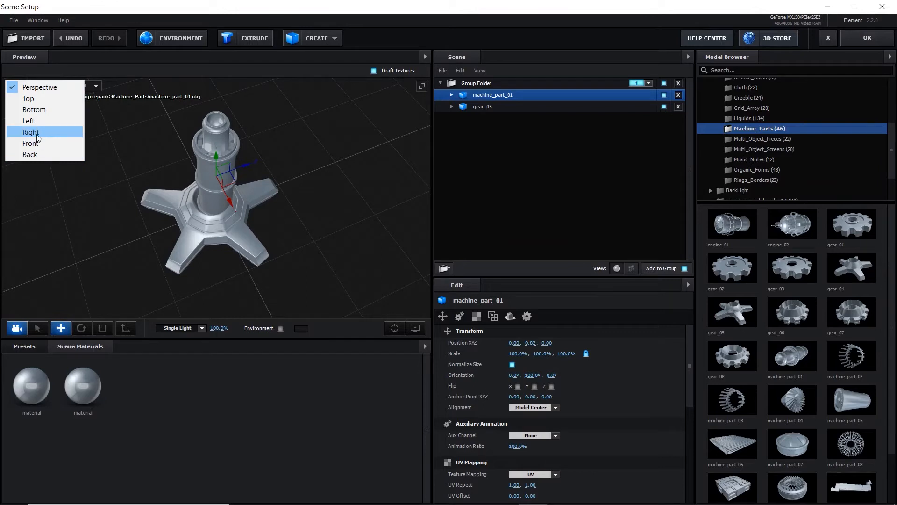
click(33, 101)
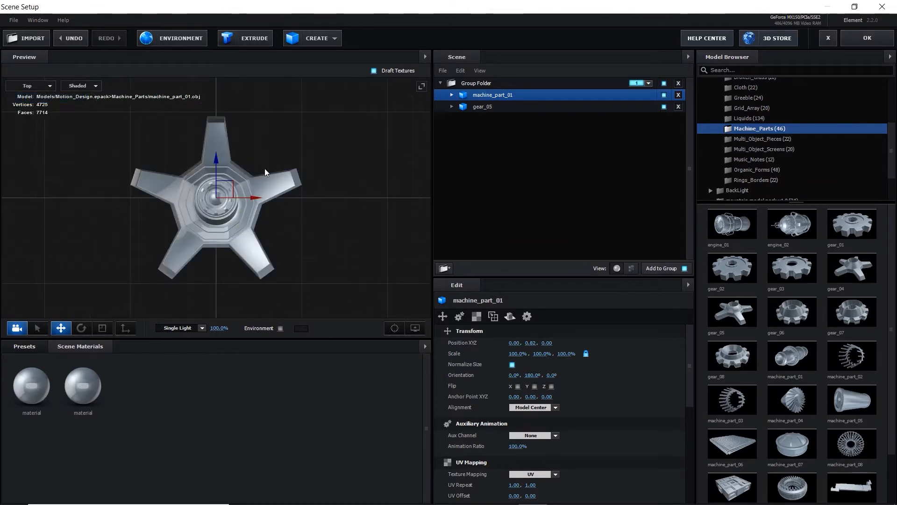
drag(217, 155, 219, 161)
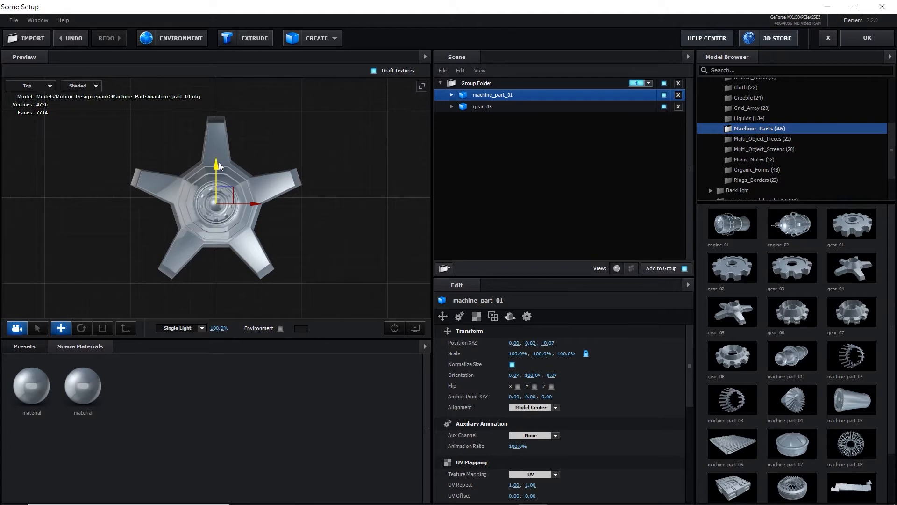
drag(251, 205, 251, 205)
click(37, 85)
click(47, 90)
mouse_move(331, 279)
mouse_down()
mouse_move(391, 260)
mouse_move(437, 276)
mouse_move(393, 311)
mouse_move(251, 286)
mouse_move(326, 247)
mouse_move(369, 252)
mouse_move(372, 201)
mouse_move(324, 280)
mouse_up()
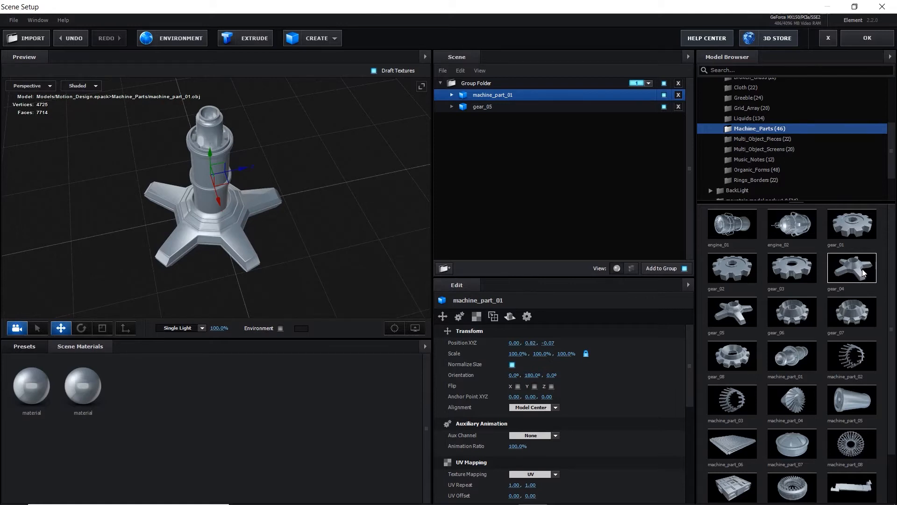
Add the gear_04 model and raise it to the top of the column, at a Y position of about 2.04.
drag(863, 269, 537, 230)
mouse_move(344, 185)
mouse_down()
mouse_move(324, 192)
mouse_move(330, 178)
mouse_up()
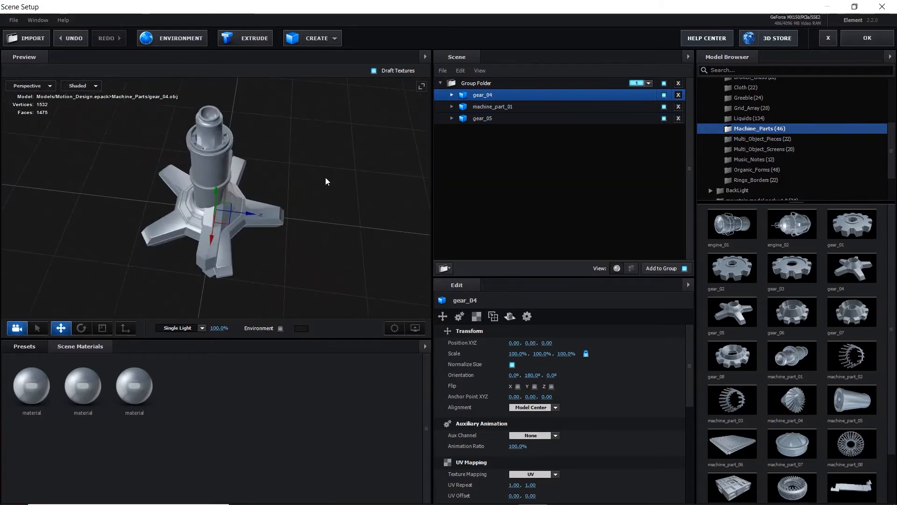
drag(215, 196, 218, 99)
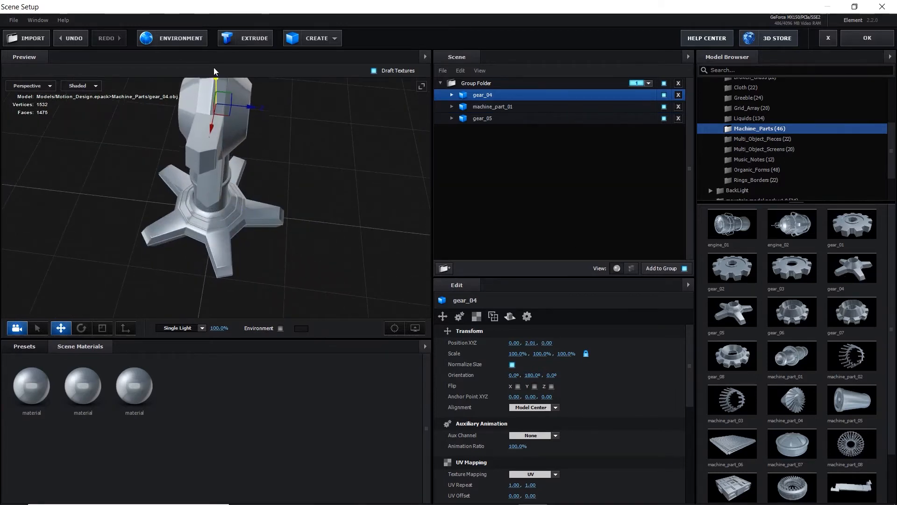
drag(336, 271, 293, 195)
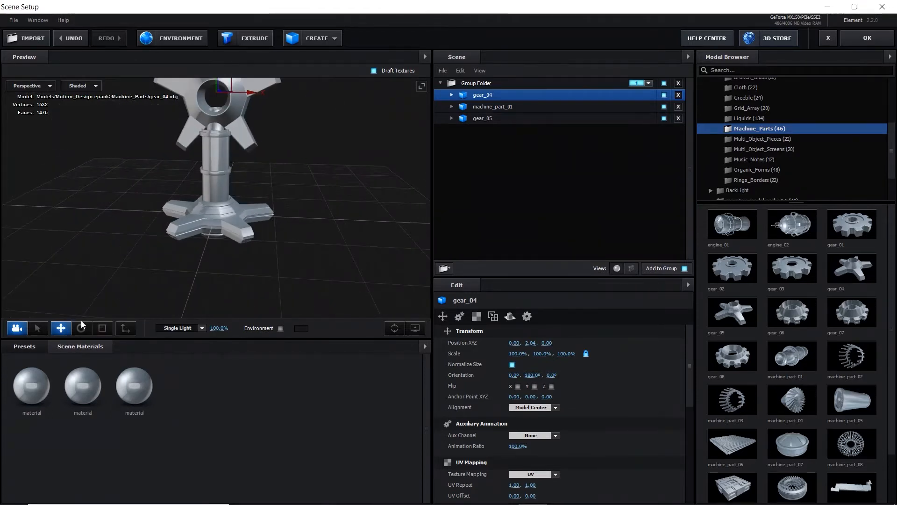
Rotate gear_04 to lie flat over the column, with orientation 270°, 360°, 180°.
click(81, 327)
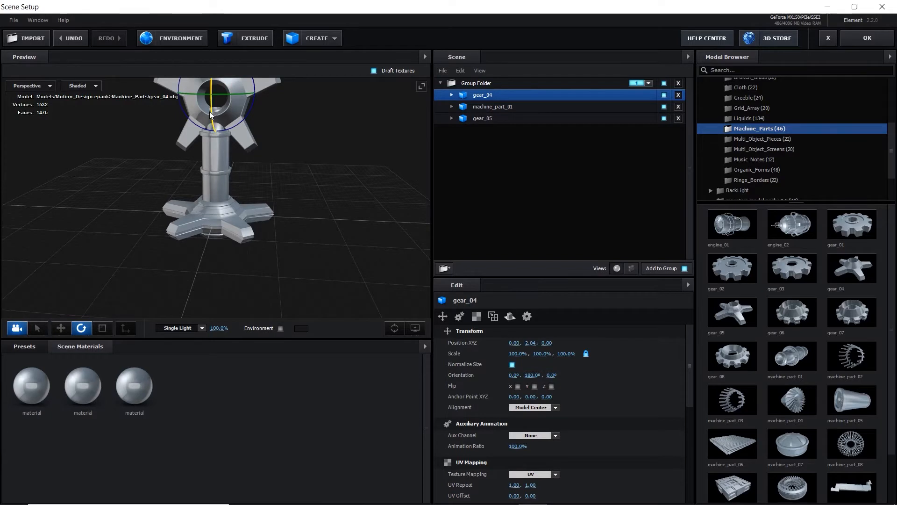
drag(213, 117, 257, 32)
drag(313, 165, 326, 208)
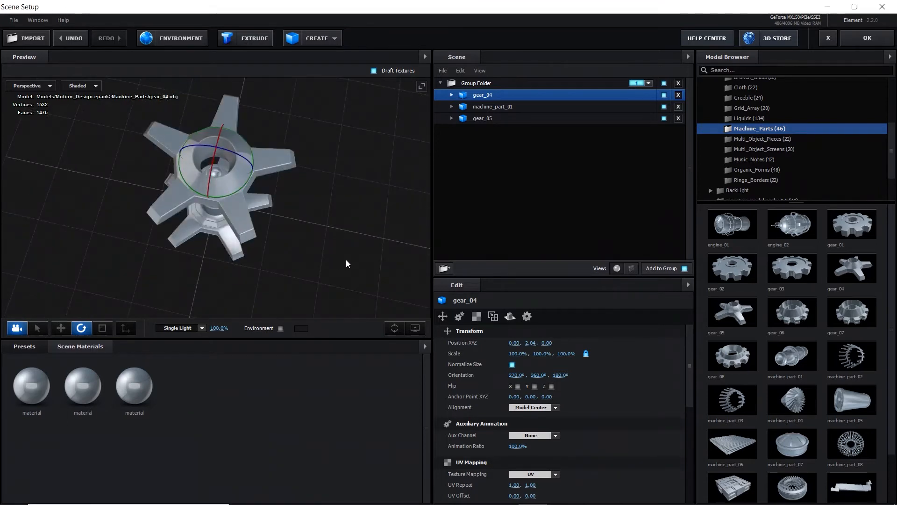
Scale gear_04 to about 70.3% and centre it over the column in the Top view, at about X -0.02 and Z -0.03.
click(102, 329)
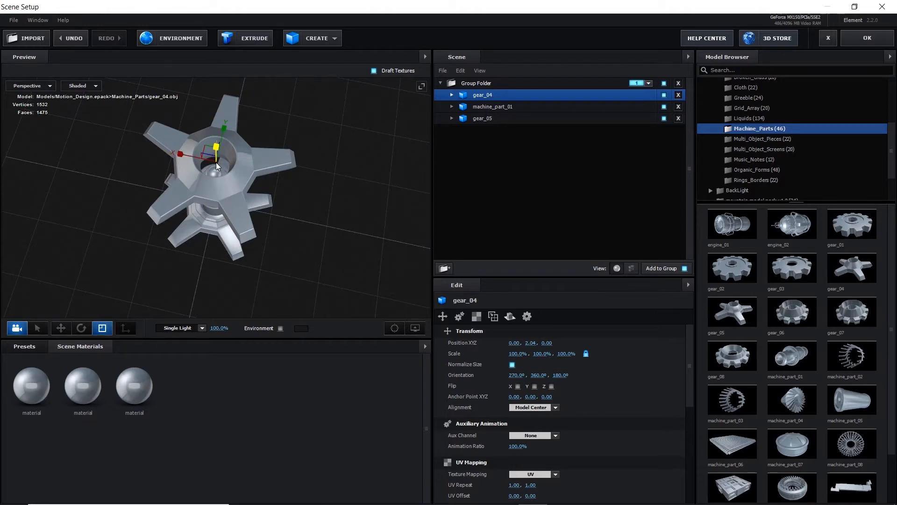
drag(217, 167, 186, 1)
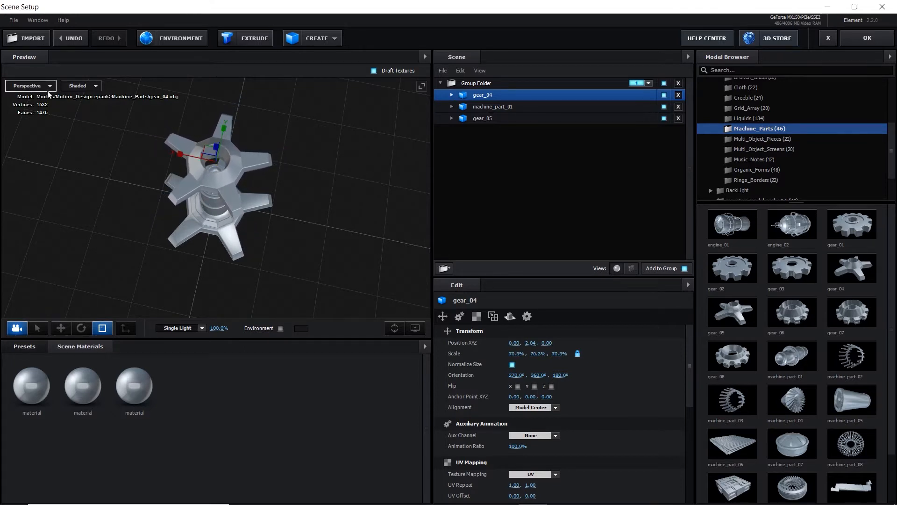
click(60, 329)
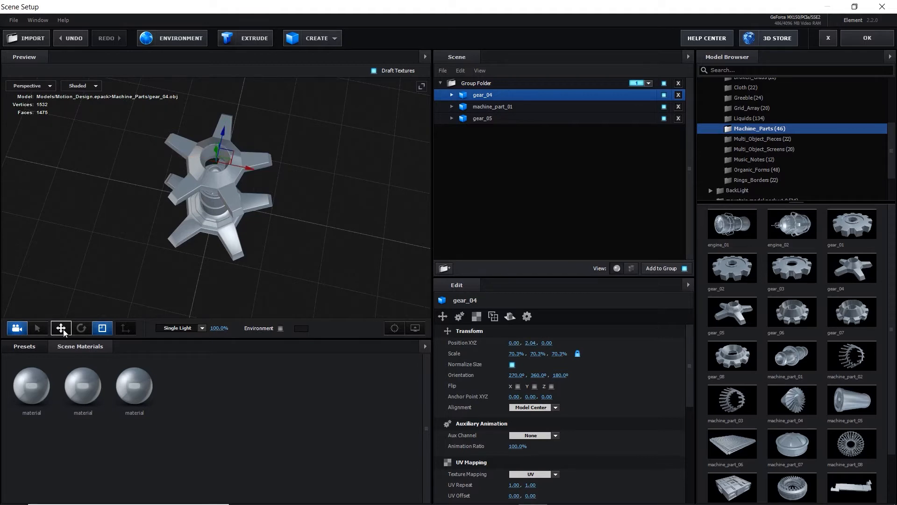
click(30, 88)
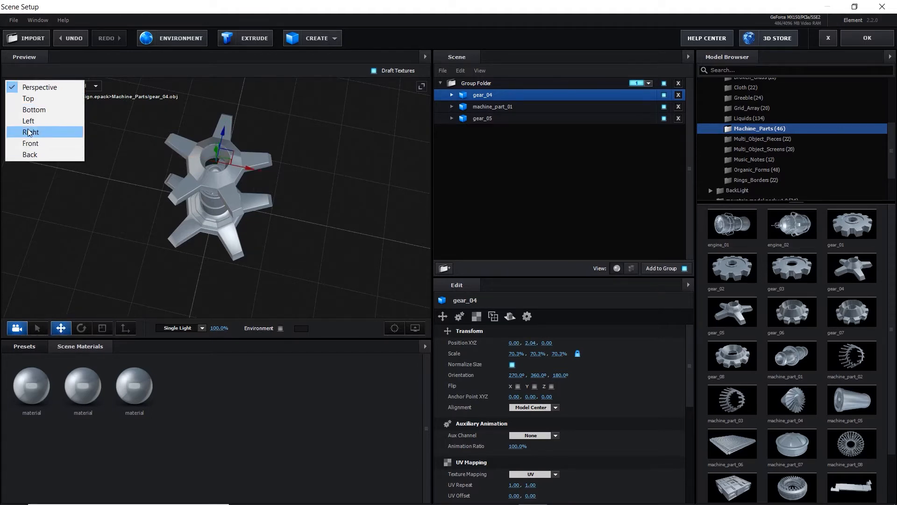
click(28, 98)
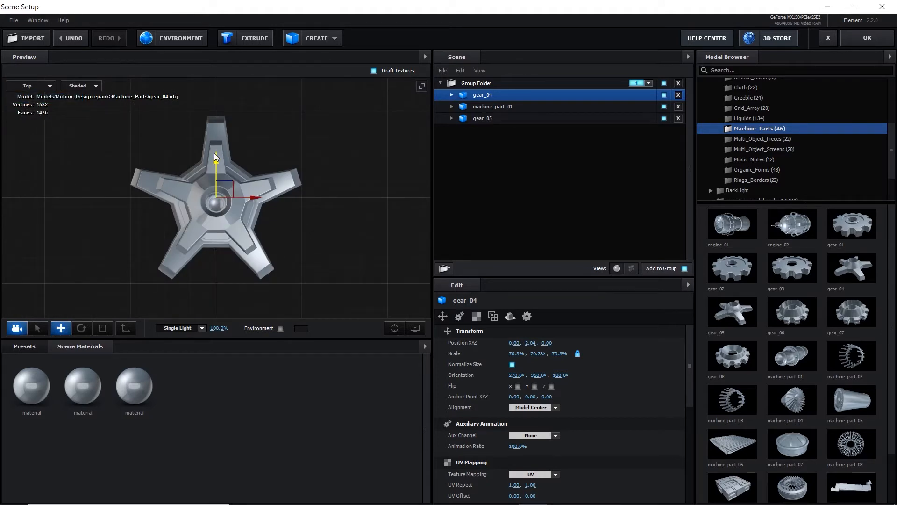
drag(218, 156, 218, 160)
drag(250, 201, 249, 200)
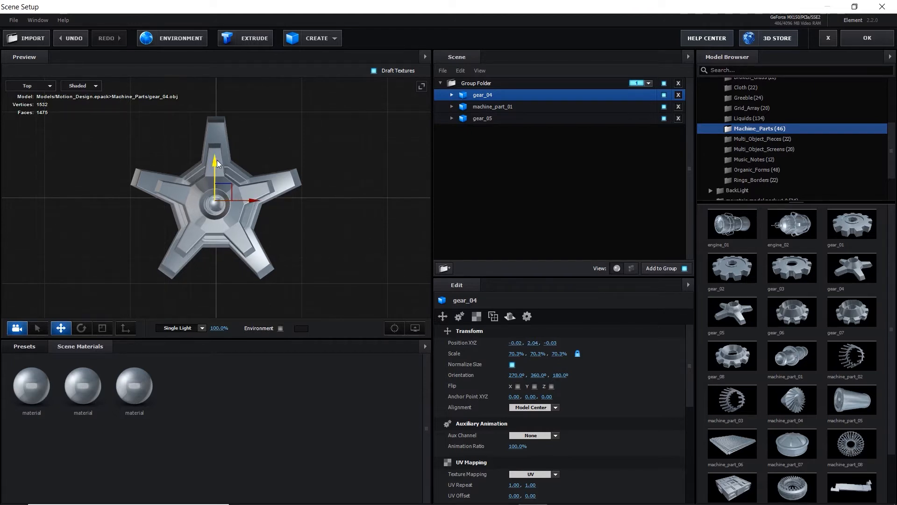
Lower gear_04 onto the column at a position of about 0.01, 1.69, -0.04 and turn it to orientation 270°, 0°, 219.7°.
drag(214, 158, 157, 219)
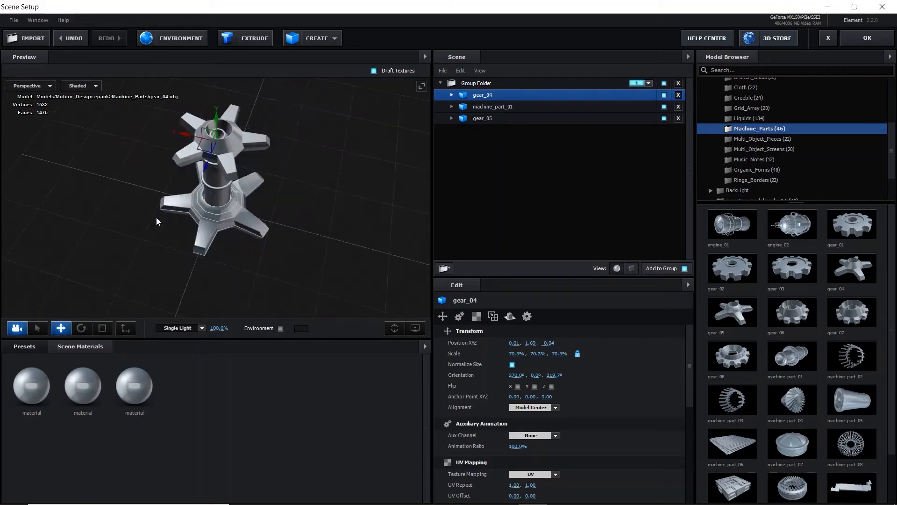
drag(333, 202, 334, 190)
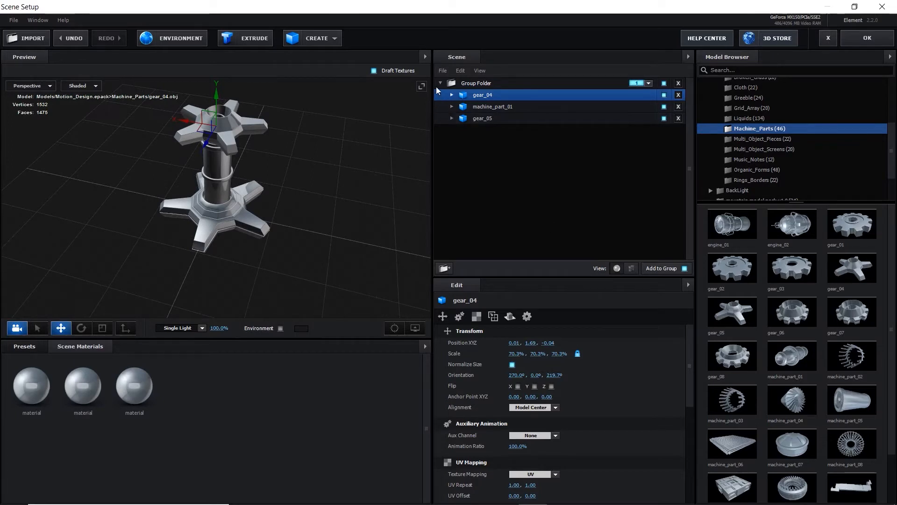
click(574, 236)
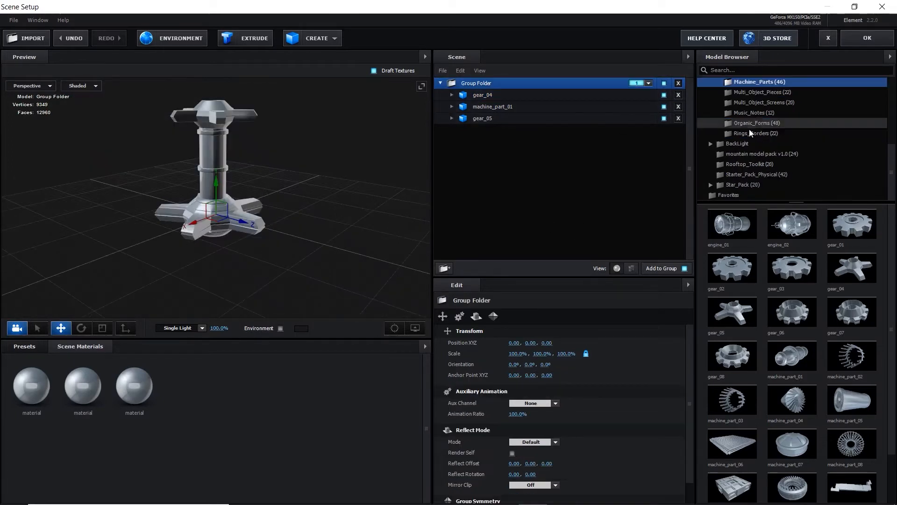
Add the Corridor_Right_All model from the Star_Pack Corridor_Pieces collection to the scene.
click(760, 186)
click(742, 176)
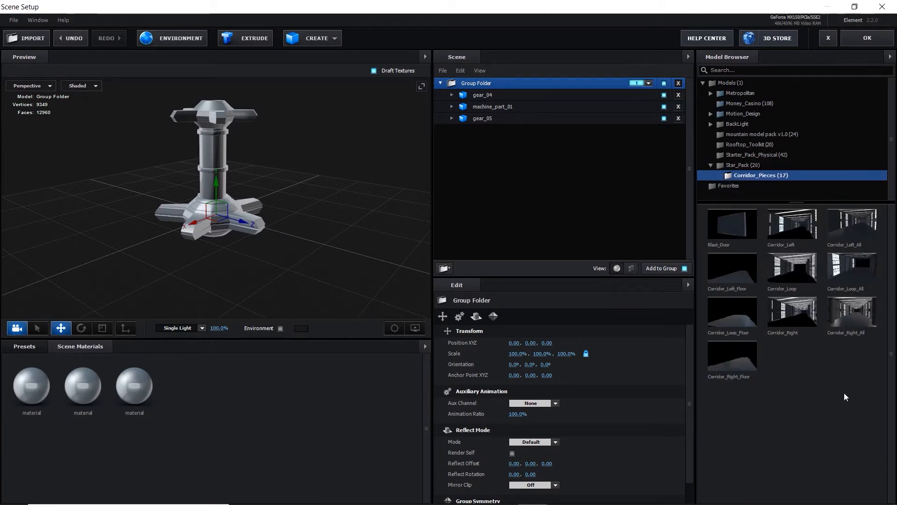
click(858, 317)
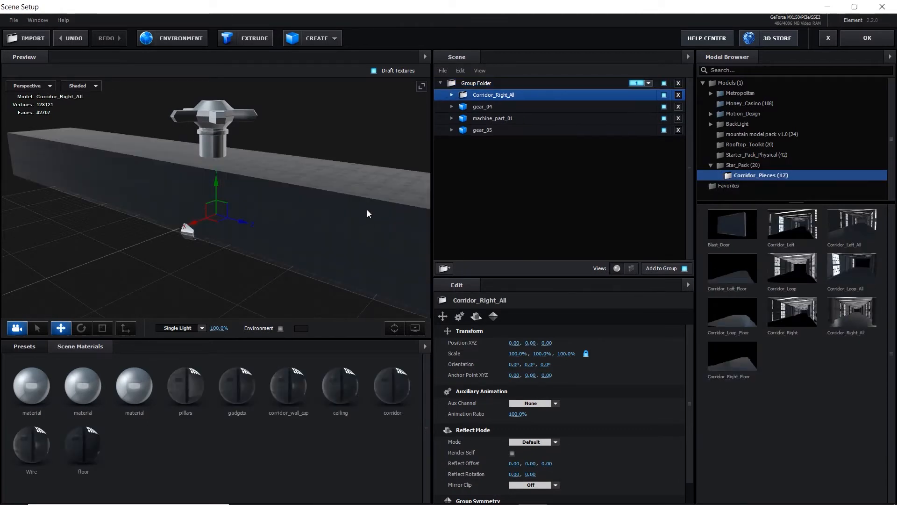
drag(417, 258, 302, 249)
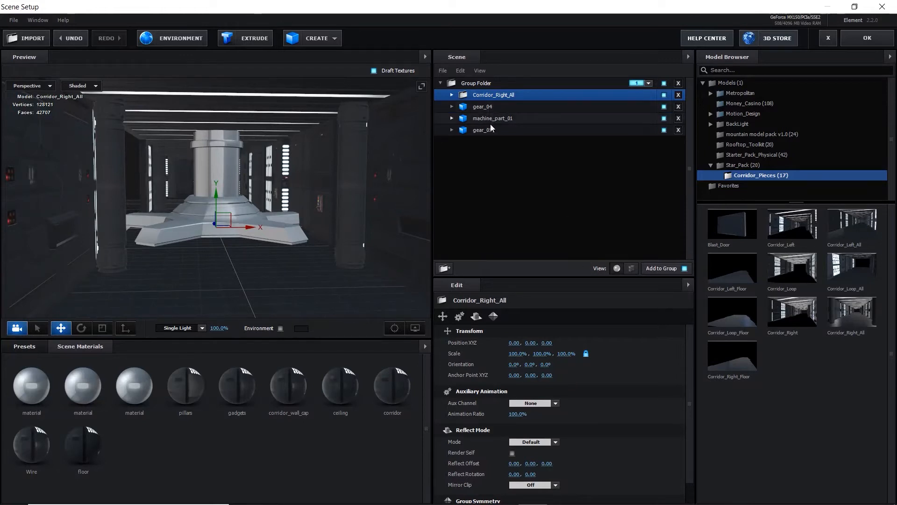
Select gear_04, machine_part_01 and gear_05 together and shift the column along the corridor's Z axis.
click(491, 109)
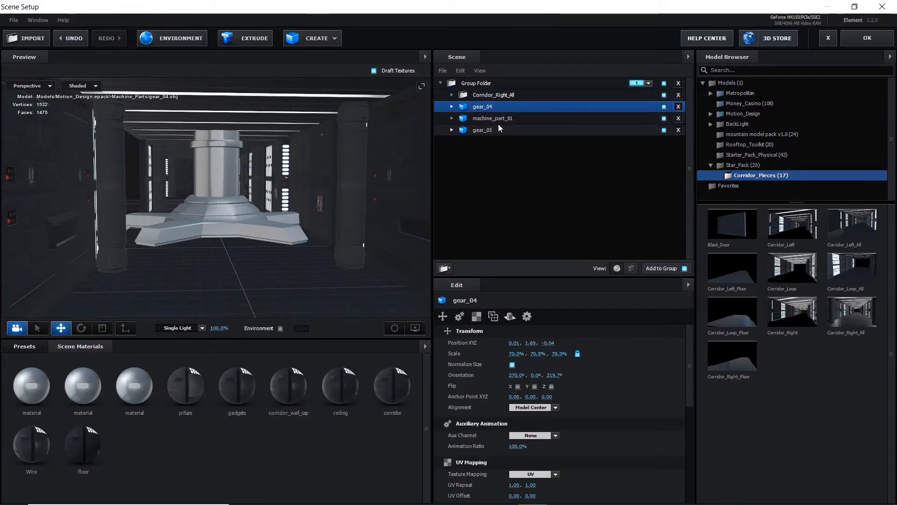
ctrl+click(498, 123)
ctrl+click(500, 134)
scroll(263, 251, down, 3)
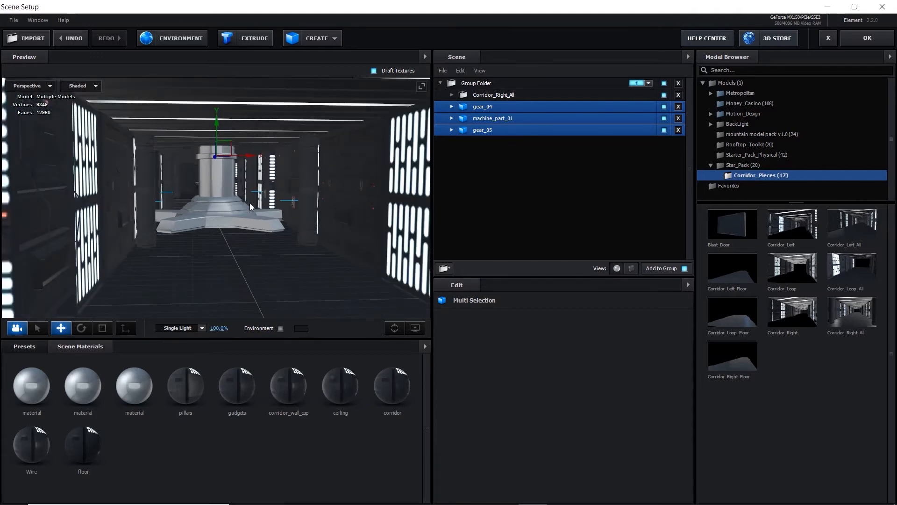
scroll(250, 214, down, 3)
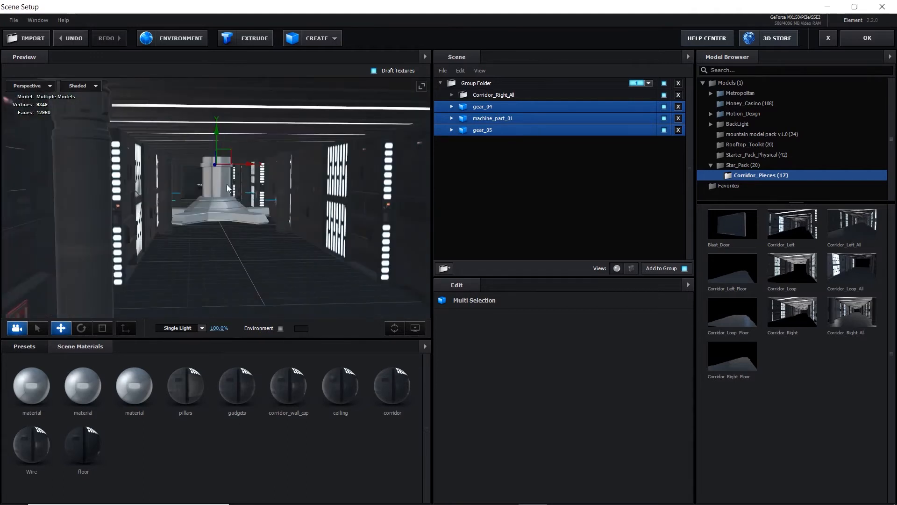
drag(216, 165, 218, 172)
scroll(217, 170, down, 3)
scroll(218, 169, up, 1)
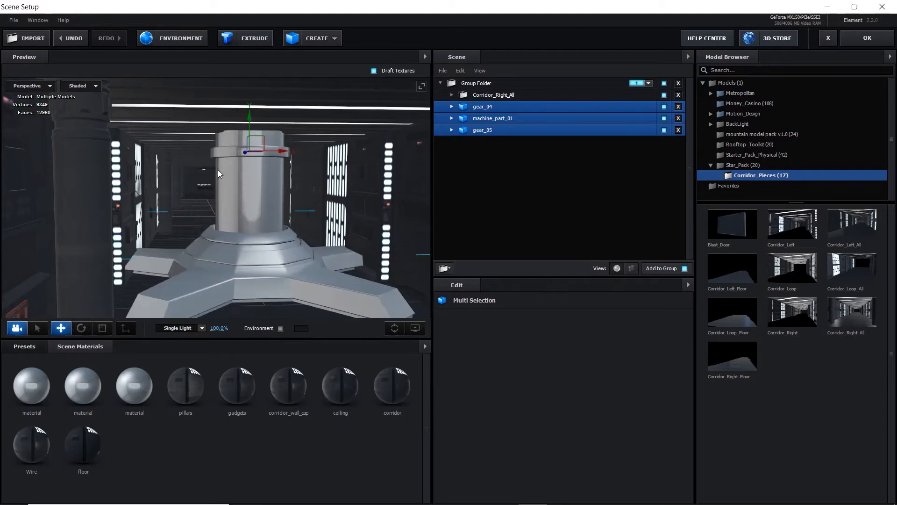
Move the selected column parts further along the corridor's length, bringing gear_04 to a Z position of about -4.98.
scroll(217, 174, down, 5)
scroll(218, 176, up, 3)
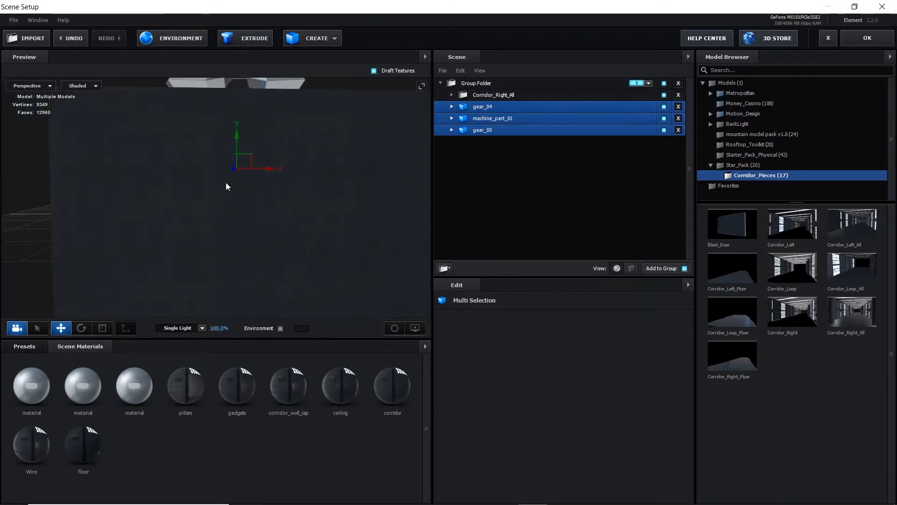
drag(226, 182, 279, 208)
drag(322, 183, 398, 234)
scroll(398, 238, down, 2)
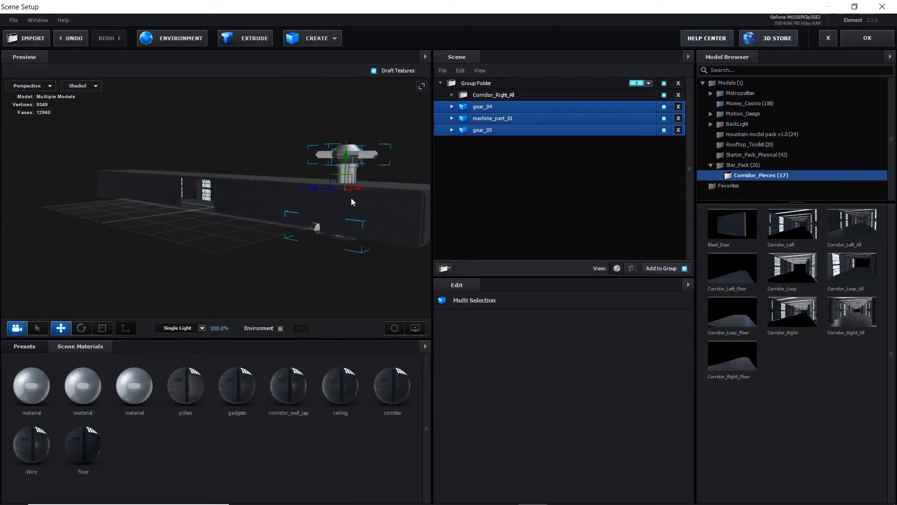
drag(321, 187, 341, 195)
drag(210, 214, 270, 215)
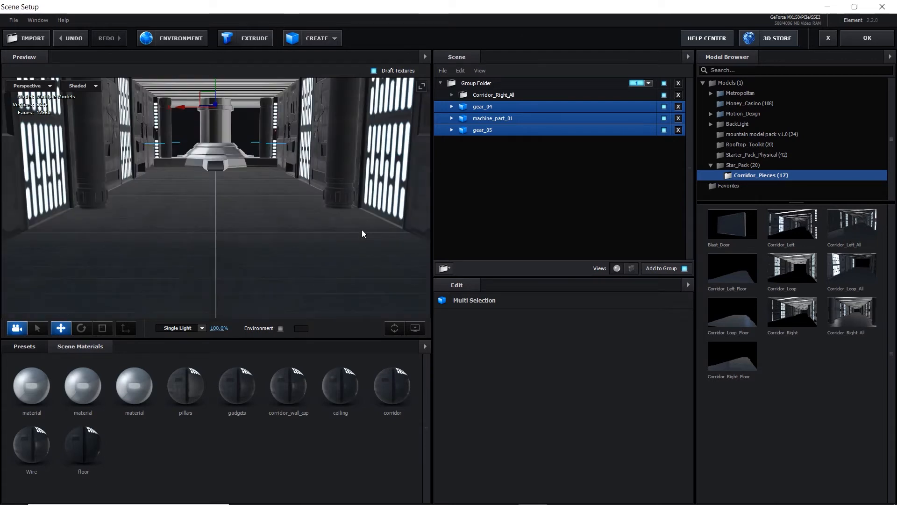
Set the scale of the Corridor_Right model inside Corridor_Right_All to 250%.
click(498, 92)
click(452, 95)
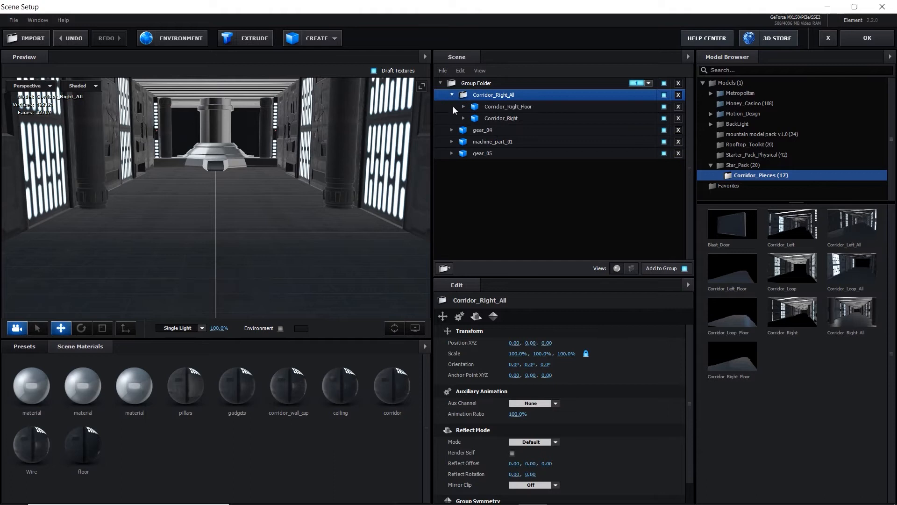
click(521, 117)
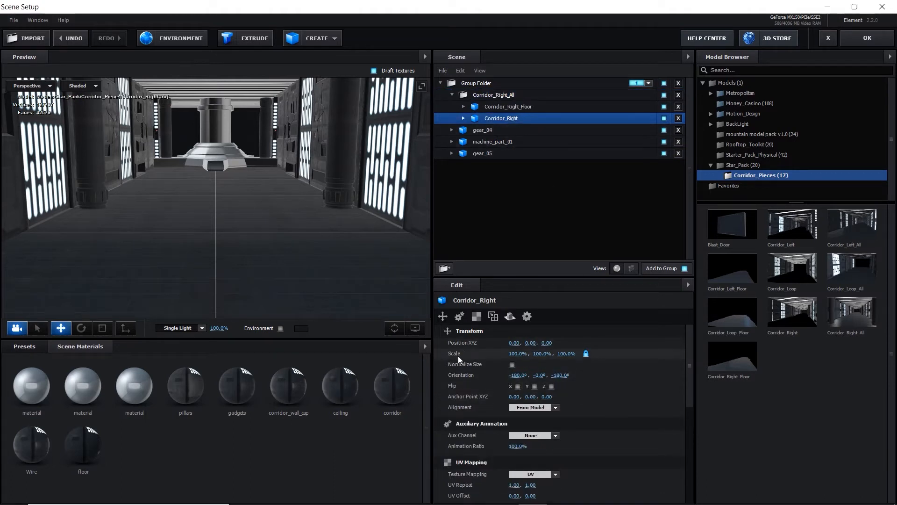
click(515, 355)
text(250)
key(Return)
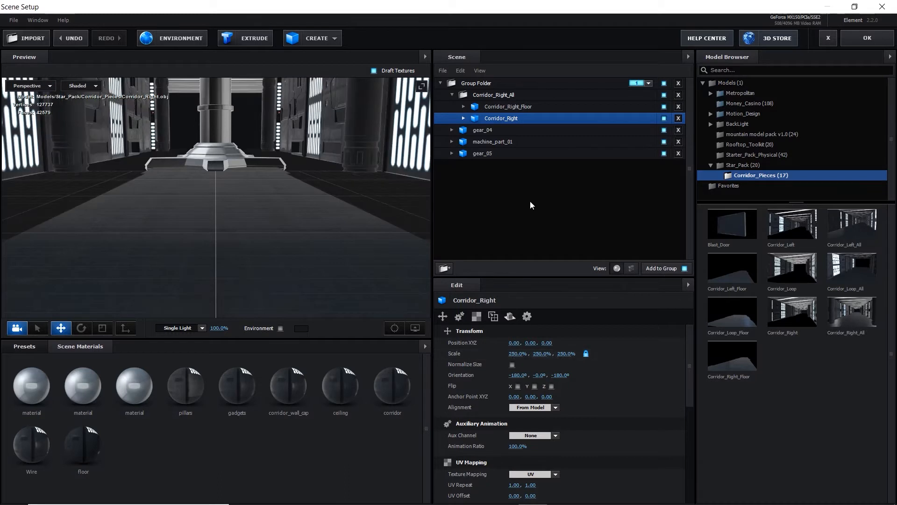
Set the scale of the Corridor_Right_Floor model to 250% to match the enlarged corridor.
click(504, 104)
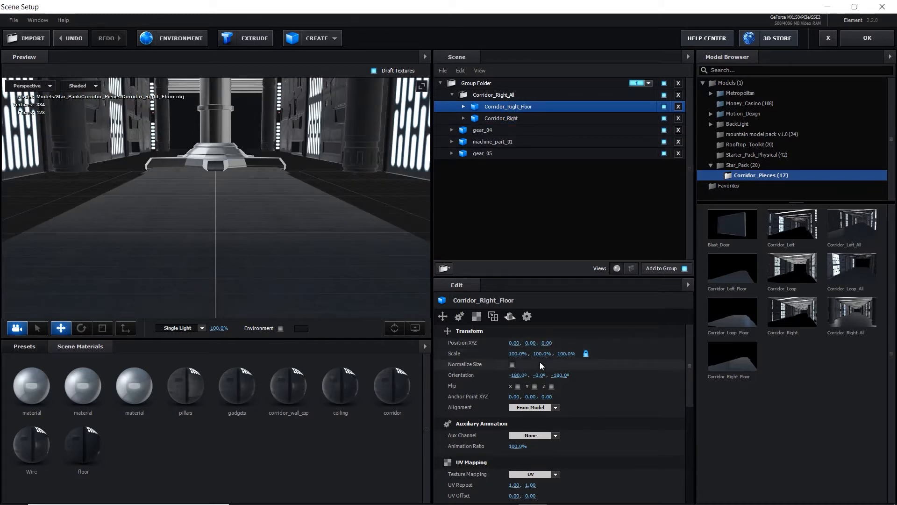
click(523, 355)
text(250)
key(Return)
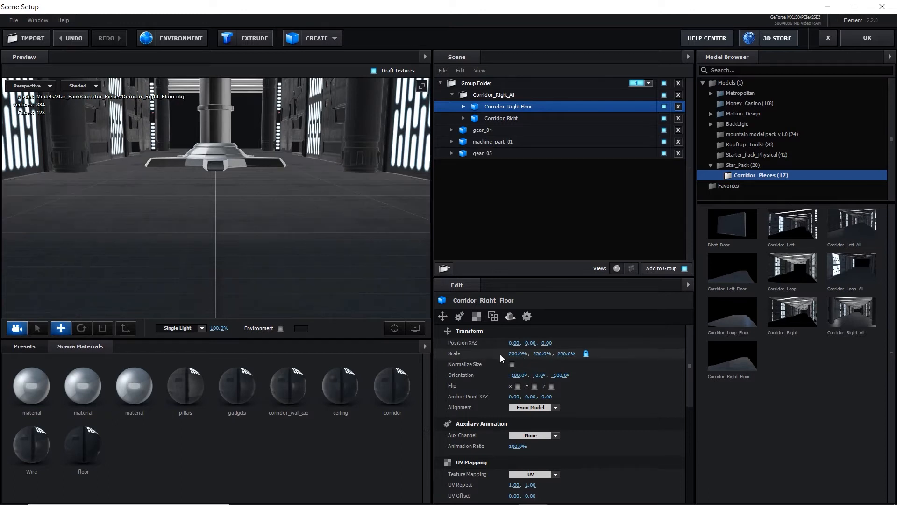
scroll(273, 229, down, 3)
scroll(276, 215, up, 4)
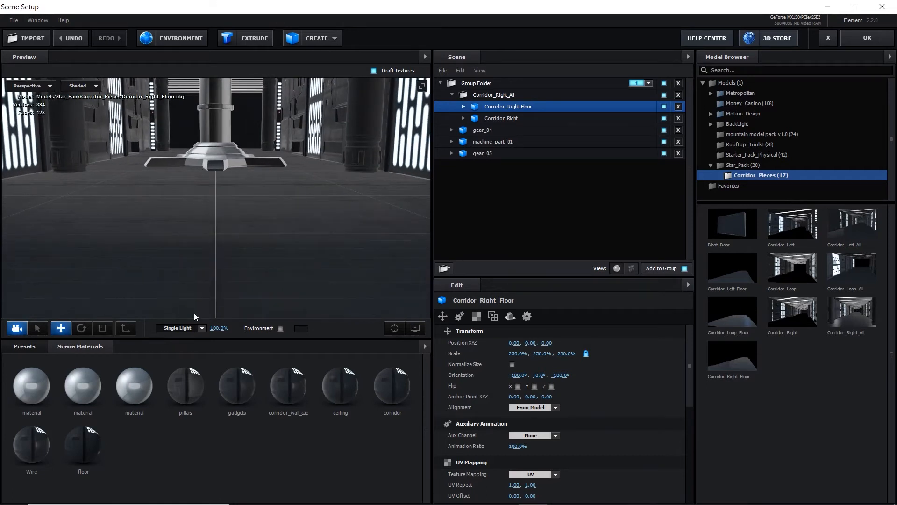
Reselect gear_04, machine_part_01 and gear_05 and move the column to the far end of the enlarged corridor.
click(510, 130)
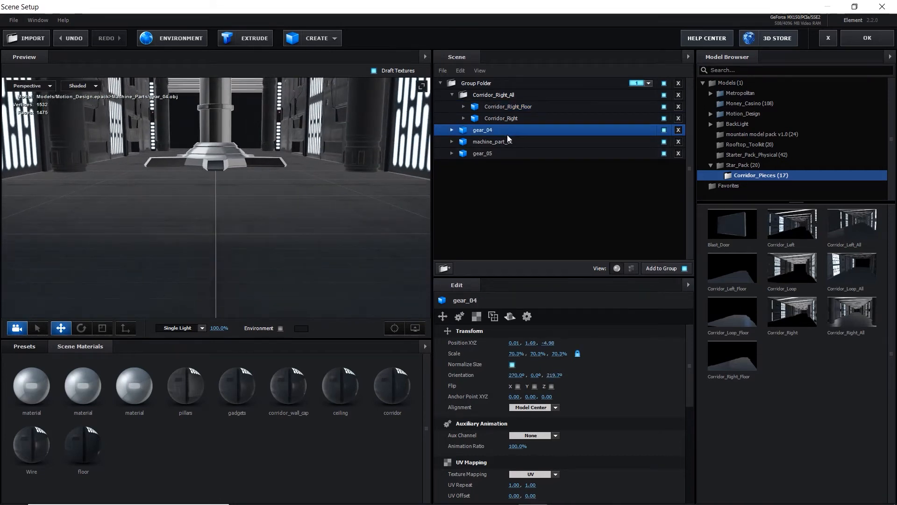
ctrl+click(504, 144)
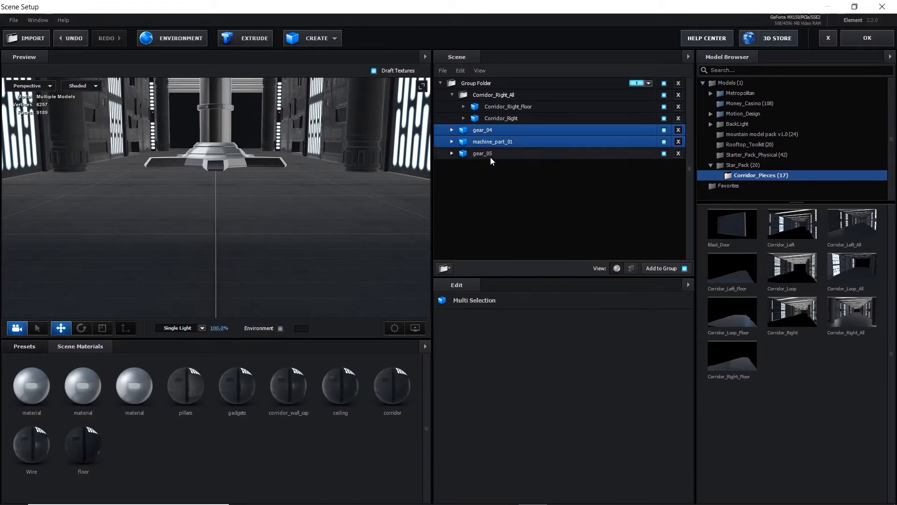
ctrl+click(490, 157)
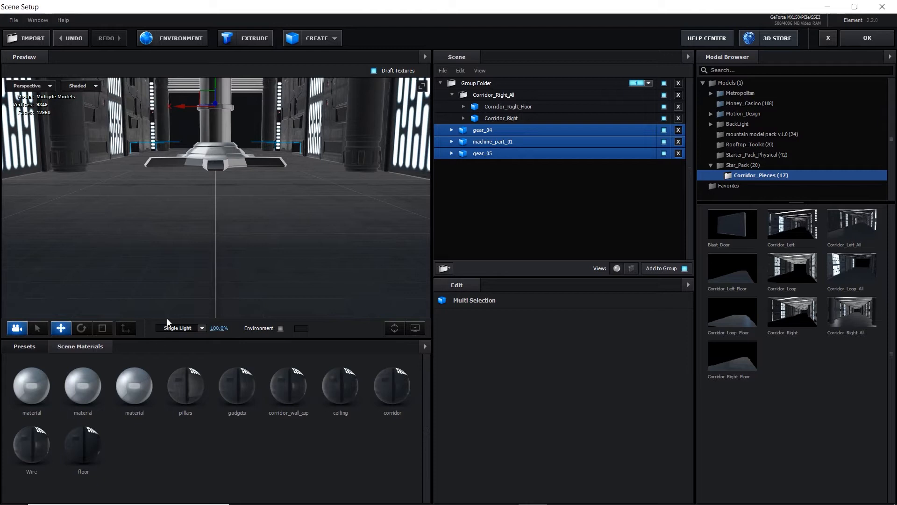
key(ctrl+z)
drag(276, 92, 224, 41)
click(61, 328)
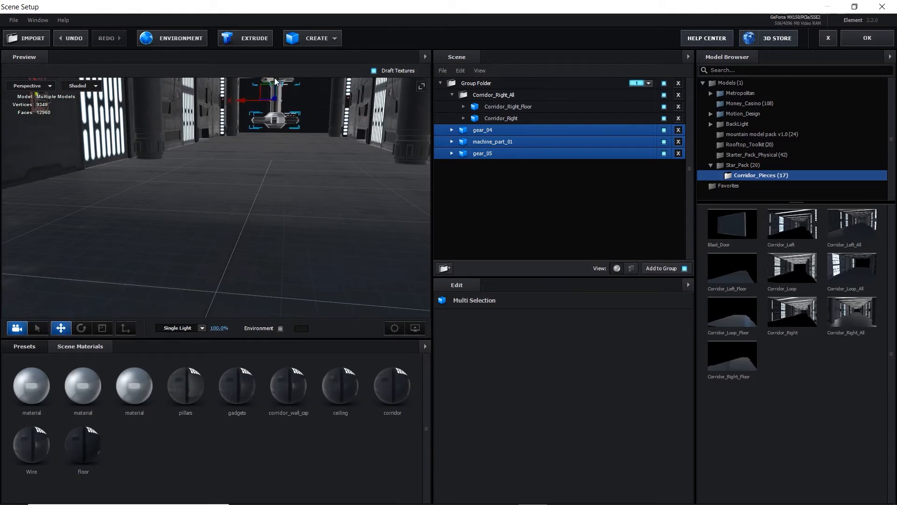
drag(277, 80, 251, 230)
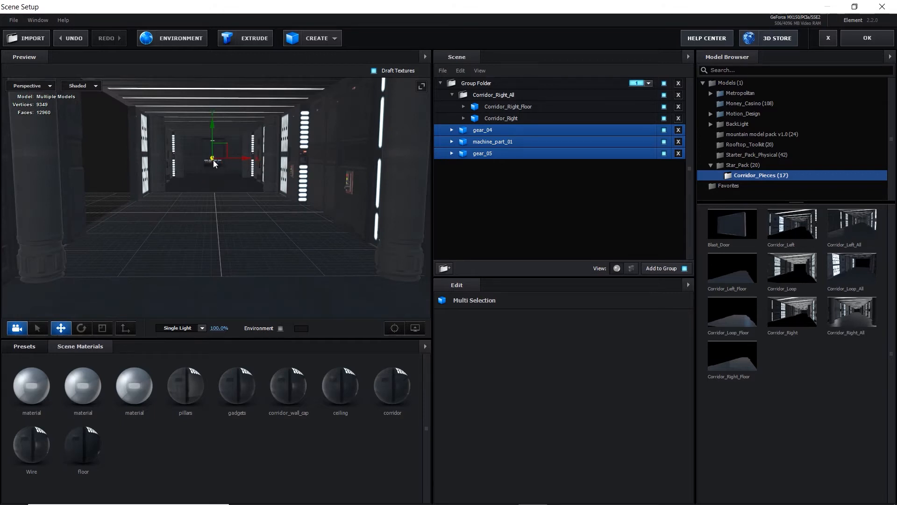
drag(214, 162, 215, 161)
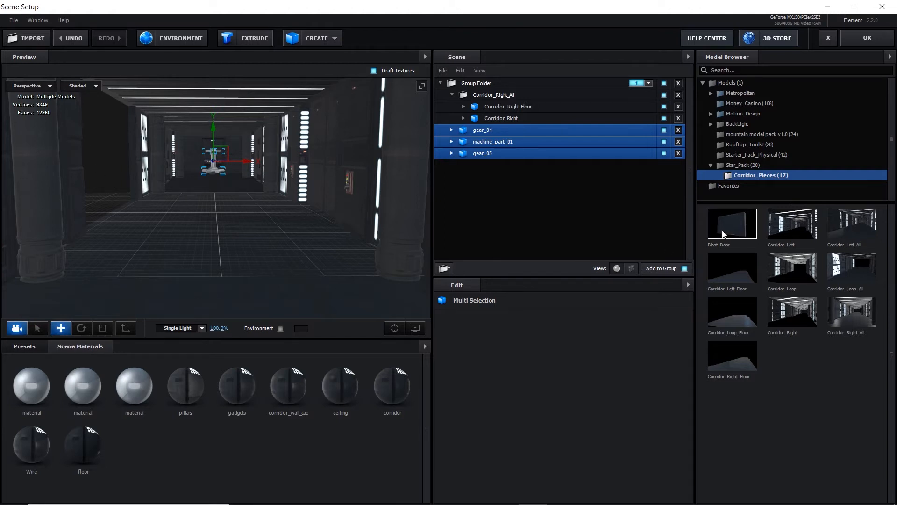
Add the Blast_Door model from Corridor_Pieces and scale it to about 250.5%.
click(734, 229)
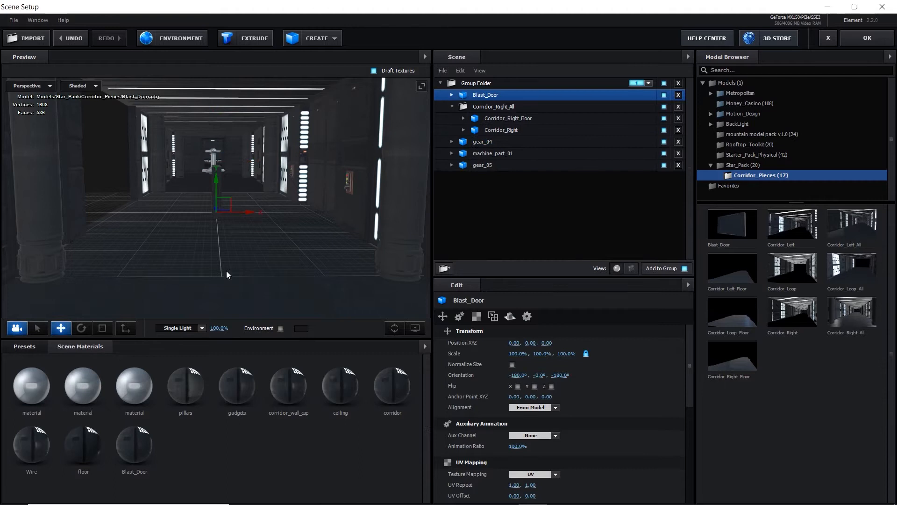
drag(514, 355, 642, 348)
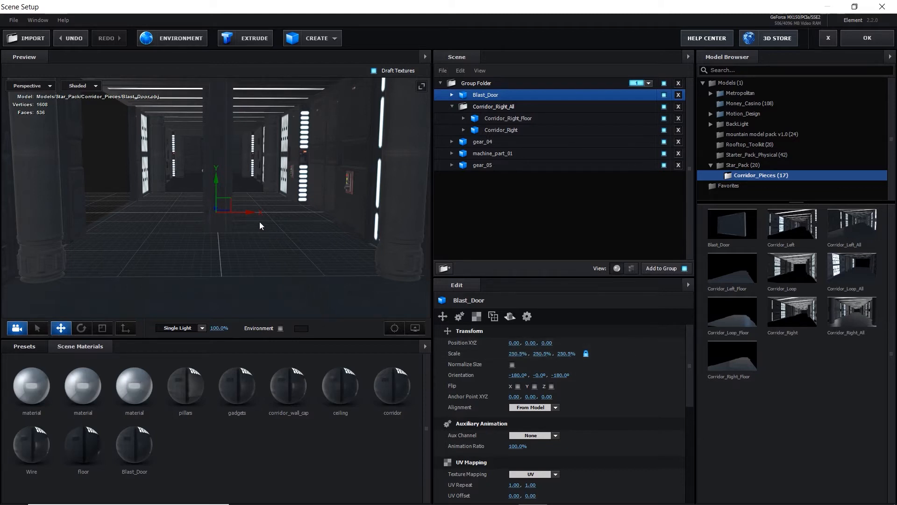
Move the blast door sideways along X to the corridor's side wall, at an X position of about -2.19.
drag(248, 214, 146, 214)
drag(157, 248, 200, 252)
drag(141, 221, 155, 220)
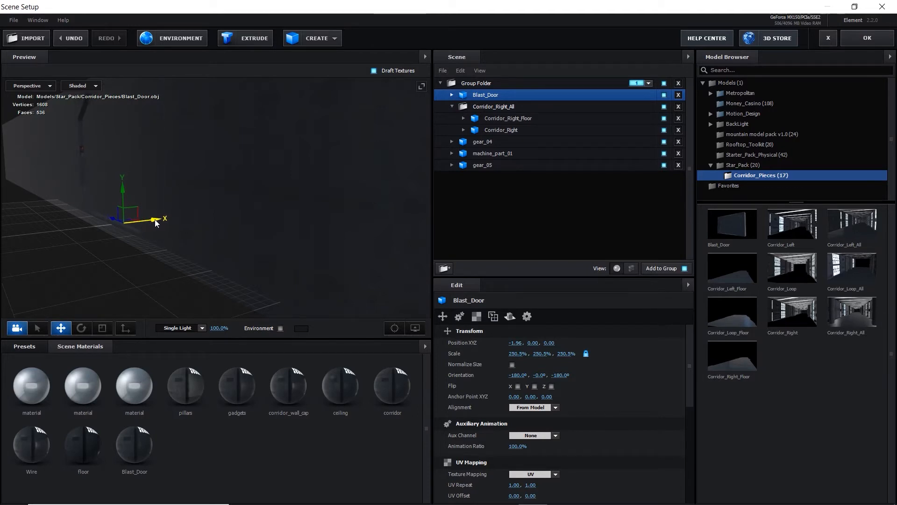
mouse_move(274, 241)
mouse_down()
mouse_move(285, 252)
mouse_move(274, 251)
mouse_up()
drag(152, 216, 141, 218)
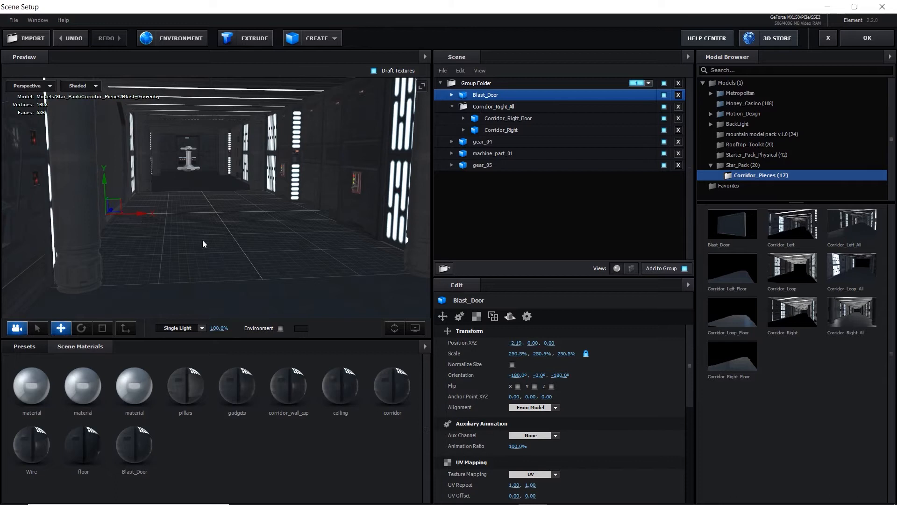
Inspect the blast door placement in the corridor and apply the Element scene to the composition.
drag(187, 235, 184, 237)
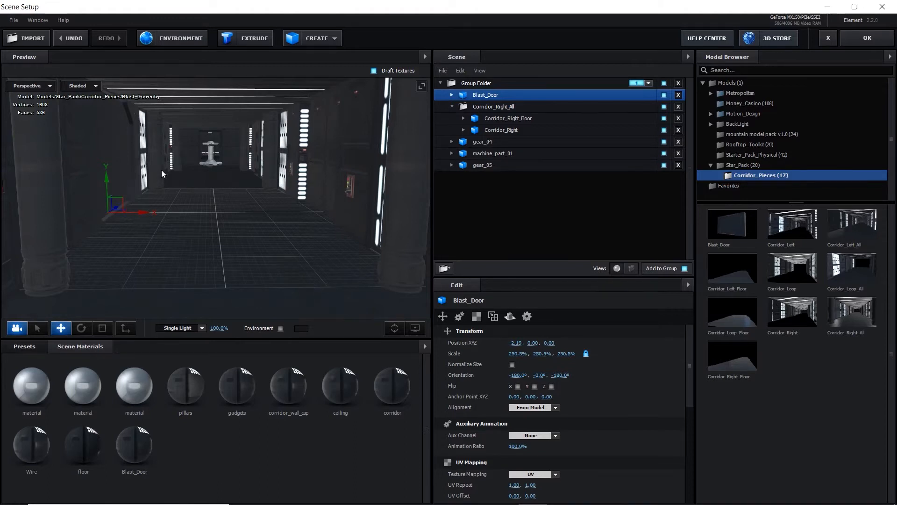
click(856, 38)
Add a new text layer to Comp 2 reading PANI STUDIOS.
key(Caps_Lock)
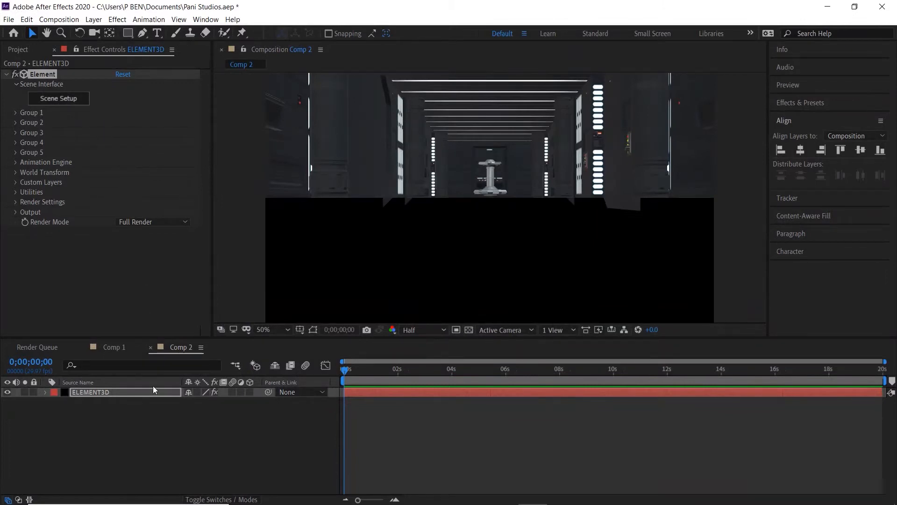
click(94, 21)
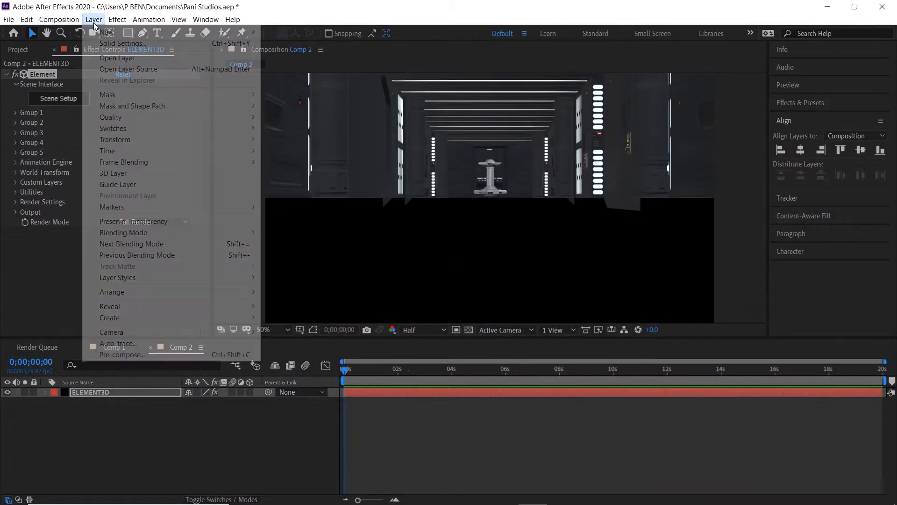
mouse_move(170, 32)
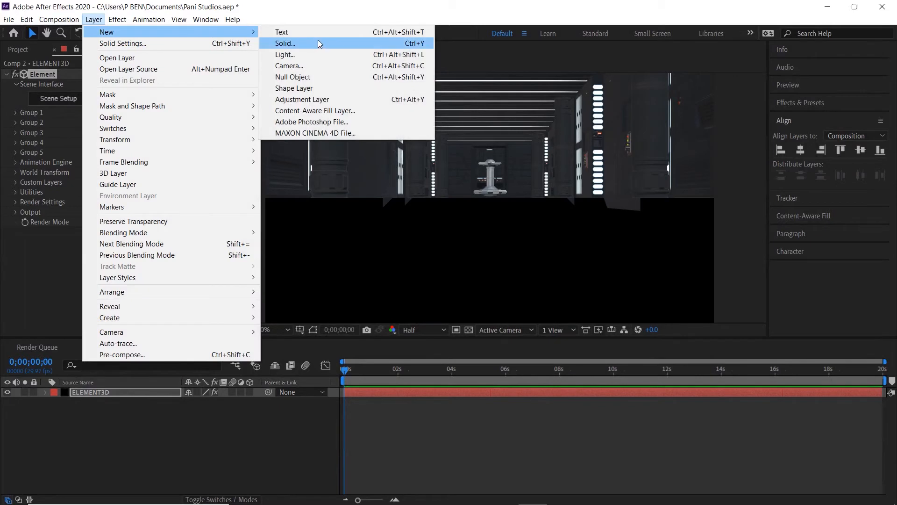
click(287, 32)
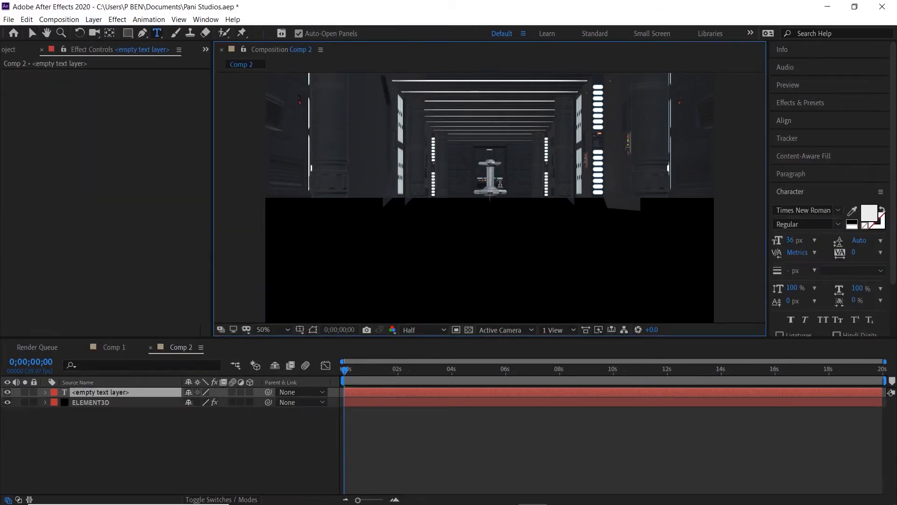
text(PAN)
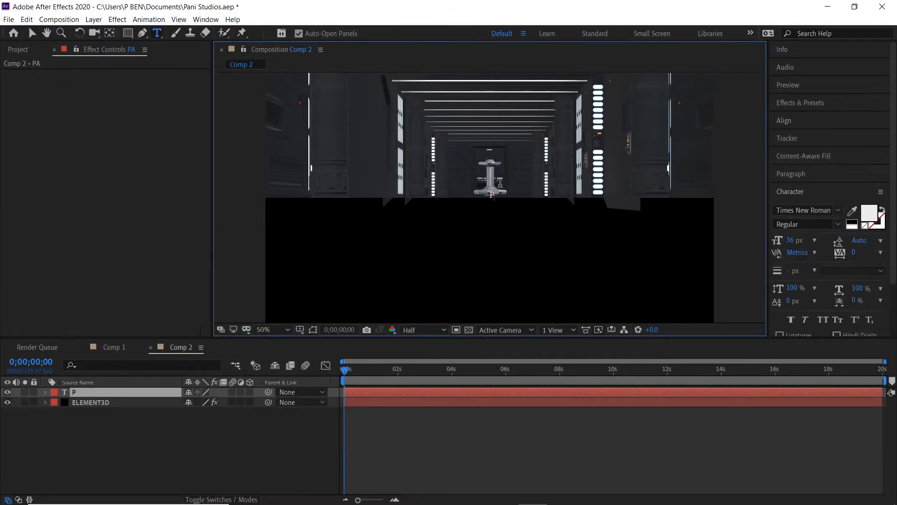
text(I STUDIOS)
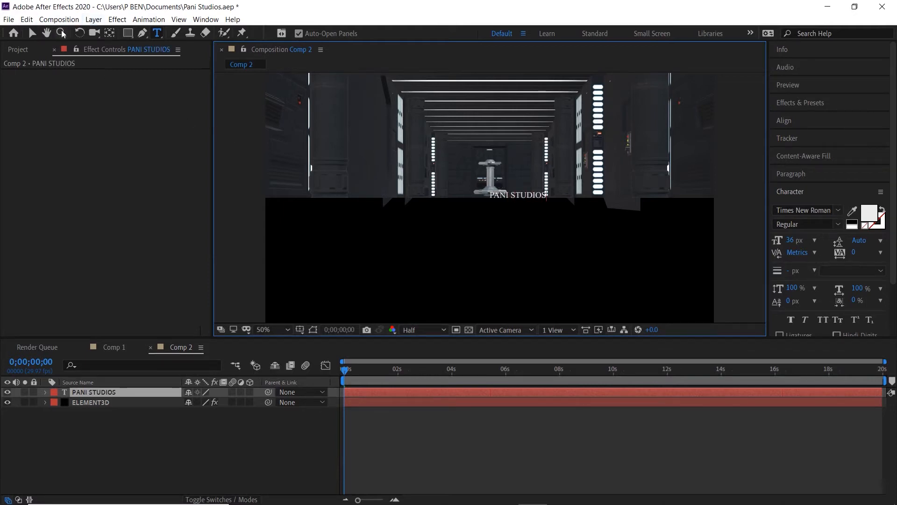
click(31, 34)
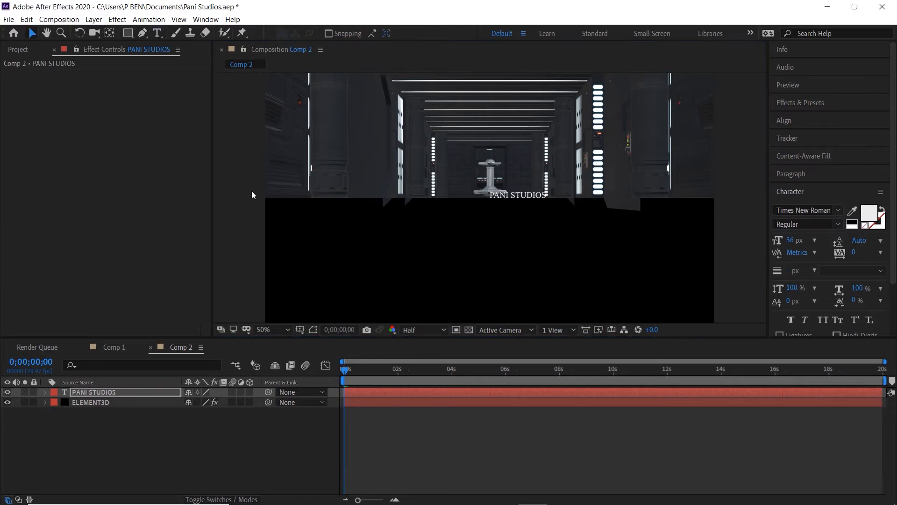
Show mask and shape path outlines and the Title/Action Safe guides in the composition view.
click(312, 330)
click(299, 330)
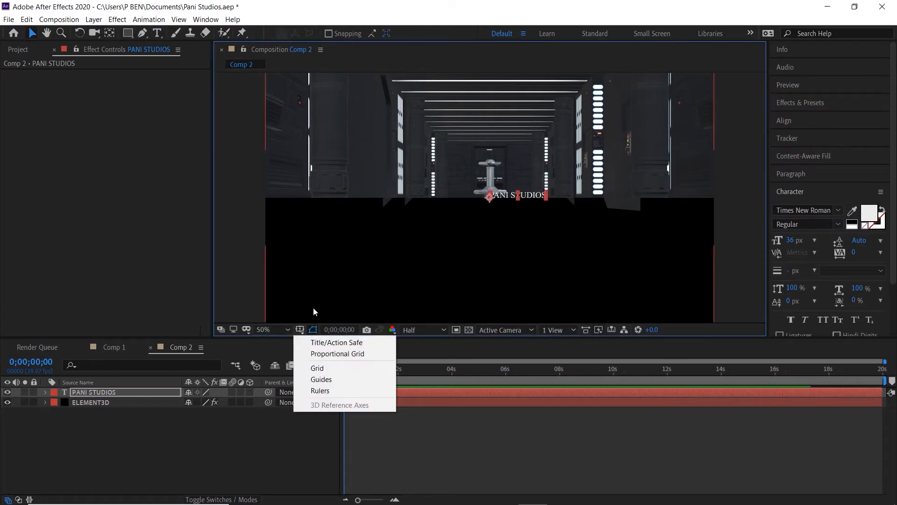
click(330, 342)
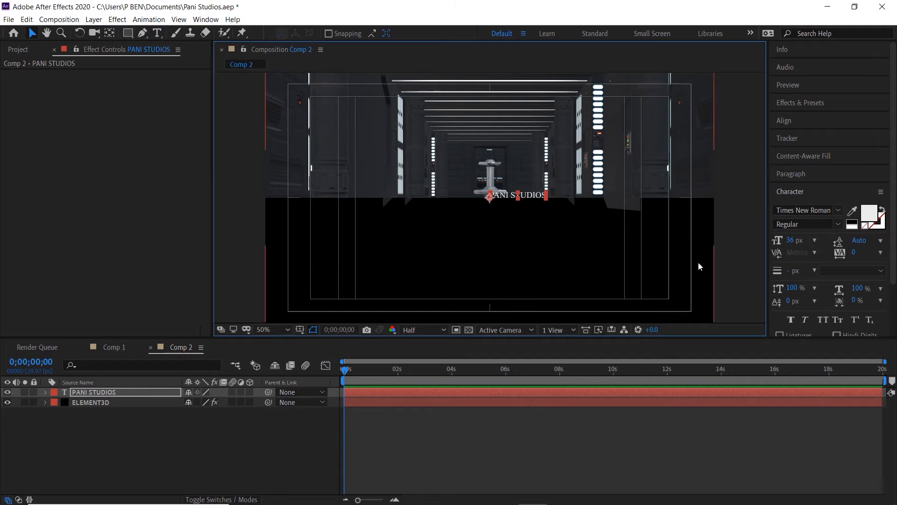
Enlarge the PANI STUDIOS text to 169 px and reposition it around the middle of the frame.
drag(532, 196, 530, 184)
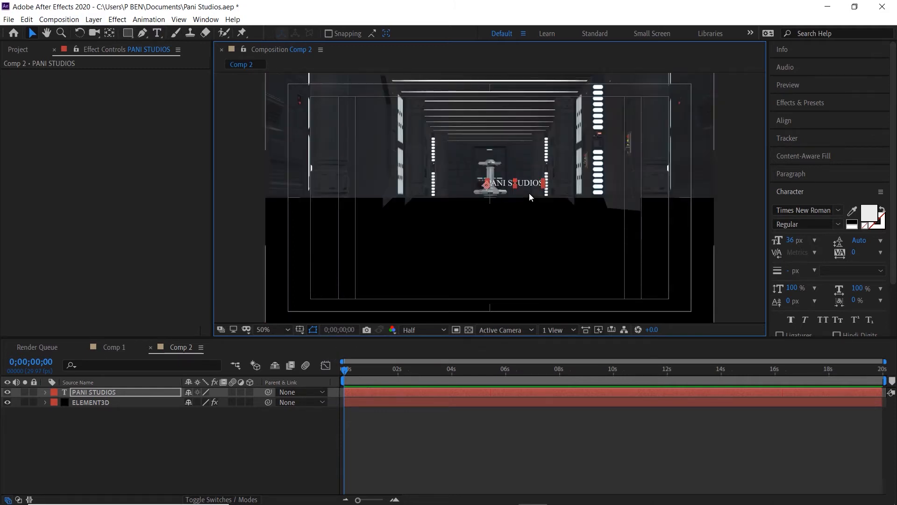
drag(790, 241, 869, 242)
drag(656, 179, 517, 200)
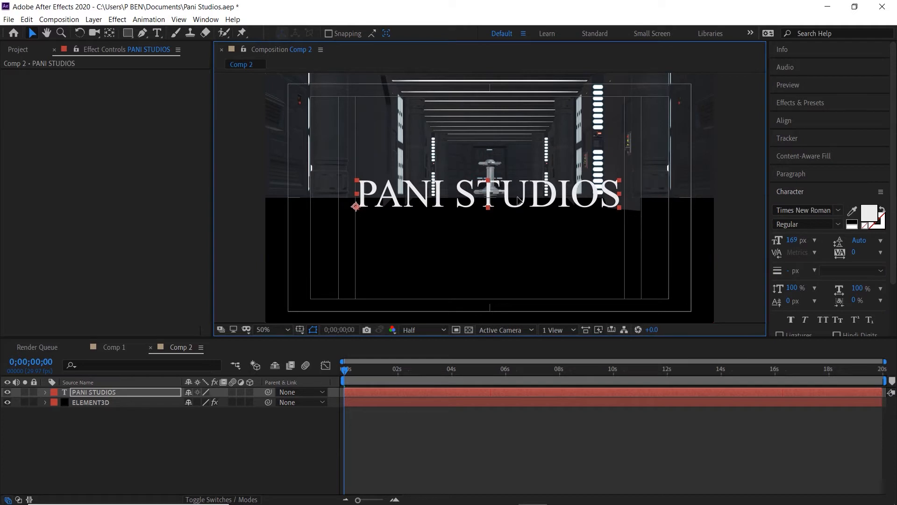
Break the title into two centred lines, PANI above STUDIOS, and centre the layer in the composition.
double_click(470, 195)
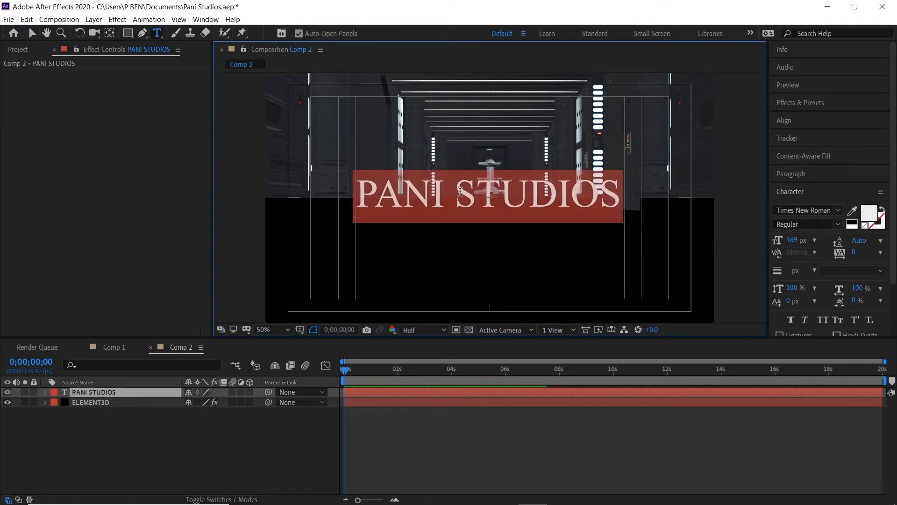
click(460, 192)
key(Return)
click(804, 175)
click(794, 191)
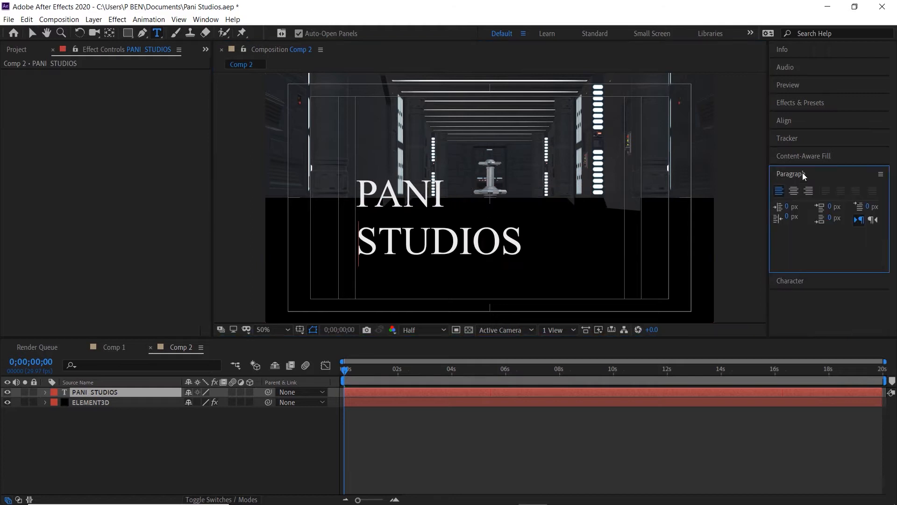
key(ctrl+z)
drag(357, 194, 545, 263)
click(793, 190)
click(32, 33)
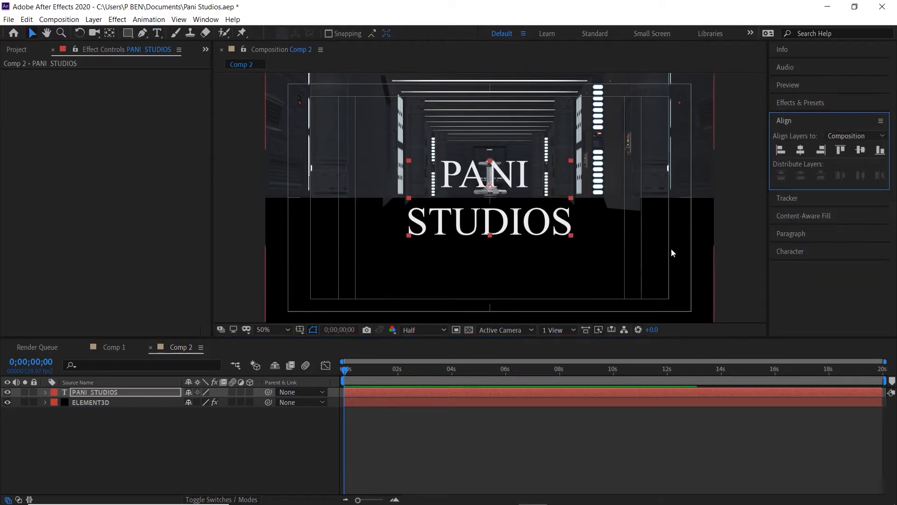
Change the title's font to Agency FB Bold, set its line spacing to 204 px and increase the text size.
click(790, 280)
click(802, 210)
text(age)
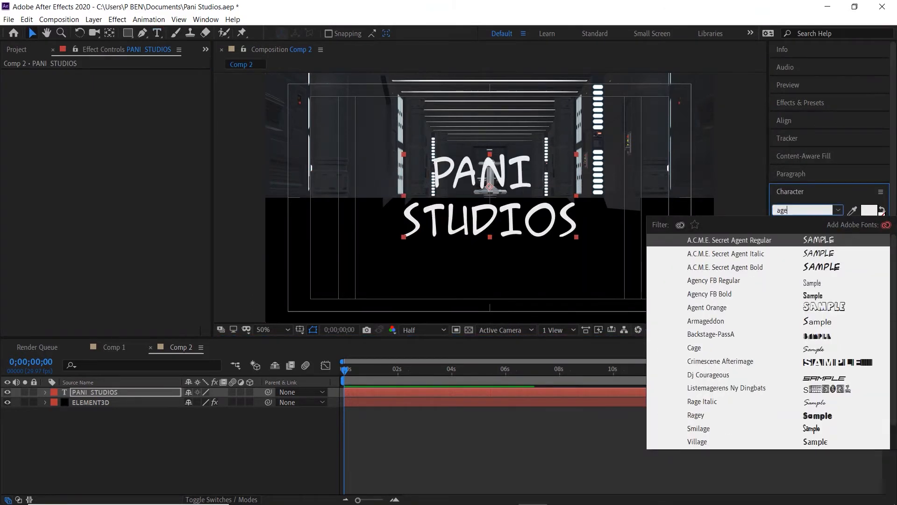
click(709, 294)
mouse_move(858, 240)
mouse_down()
mouse_move(805, 240)
mouse_move(872, 240)
mouse_up()
drag(803, 241, 887, 240)
Reduce the title's text size and widen the letter spacing of the STUDIOS line.
double_click(486, 171)
drag(797, 241, 777, 238)
click(416, 155)
drag(416, 218, 579, 229)
drag(854, 252, 873, 257)
Enlarge the PANI line to 395 px and set its tracking to 20.
drag(420, 154, 564, 154)
drag(792, 240, 820, 240)
click(416, 158)
drag(416, 159, 560, 158)
drag(855, 252, 864, 252)
click(415, 158)
click(23, 425)
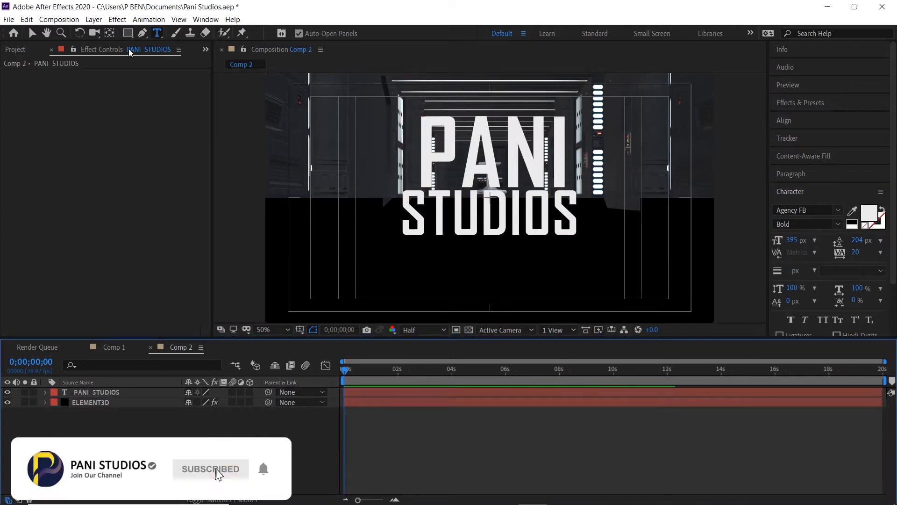
key(v)
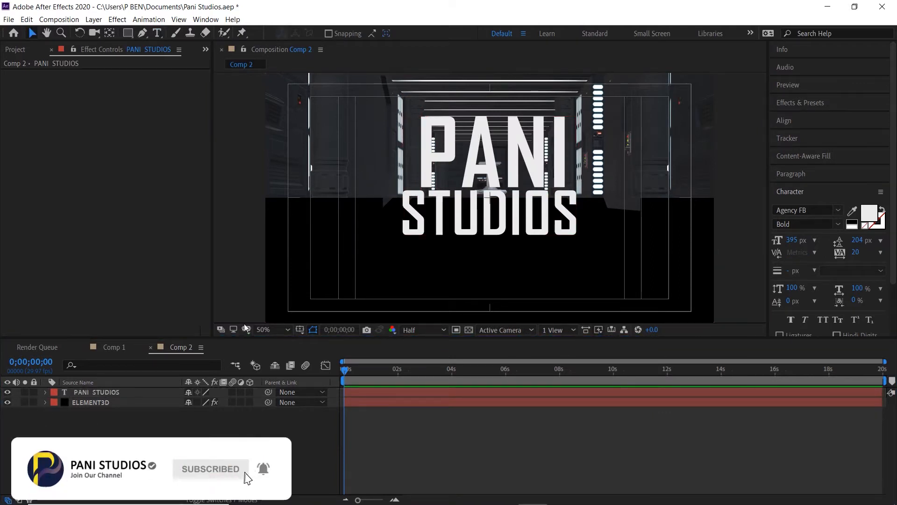
Pre-compose the title layer as LOGO, moving all attributes into the new composition.
click(102, 392)
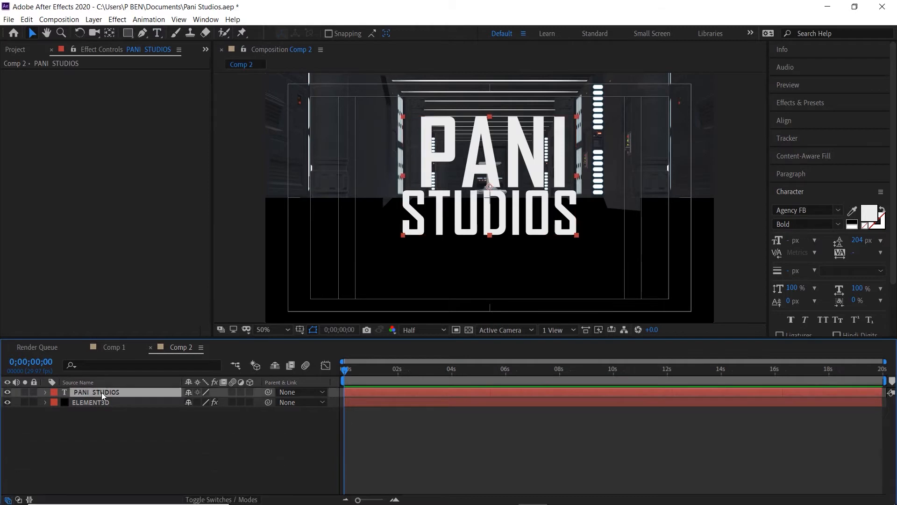
right_click(102, 391)
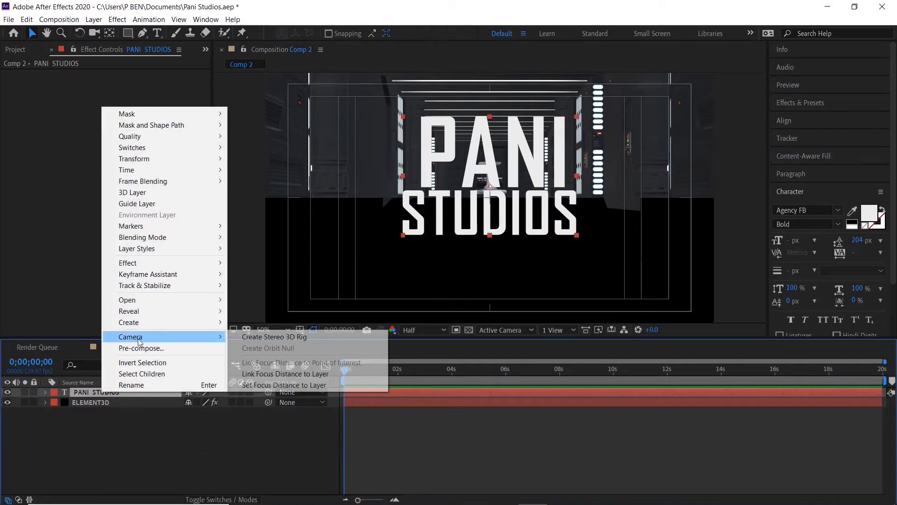
click(133, 348)
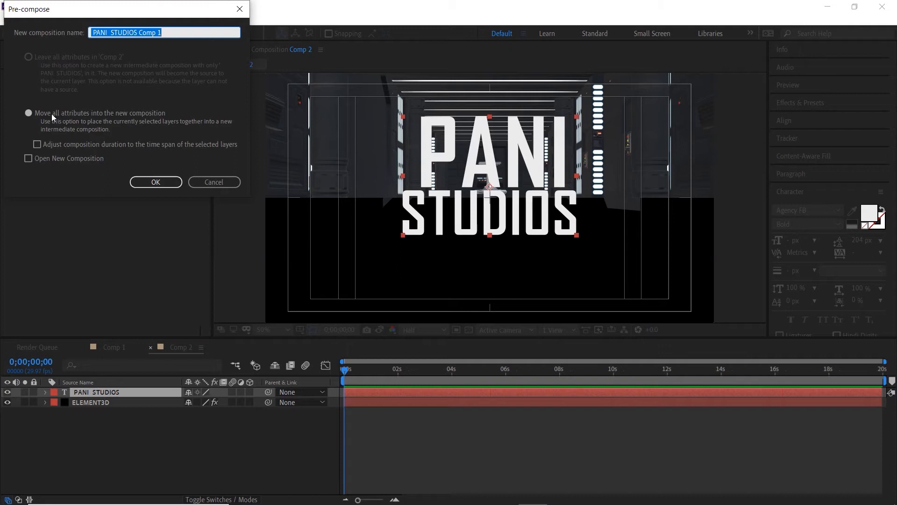
click(52, 113)
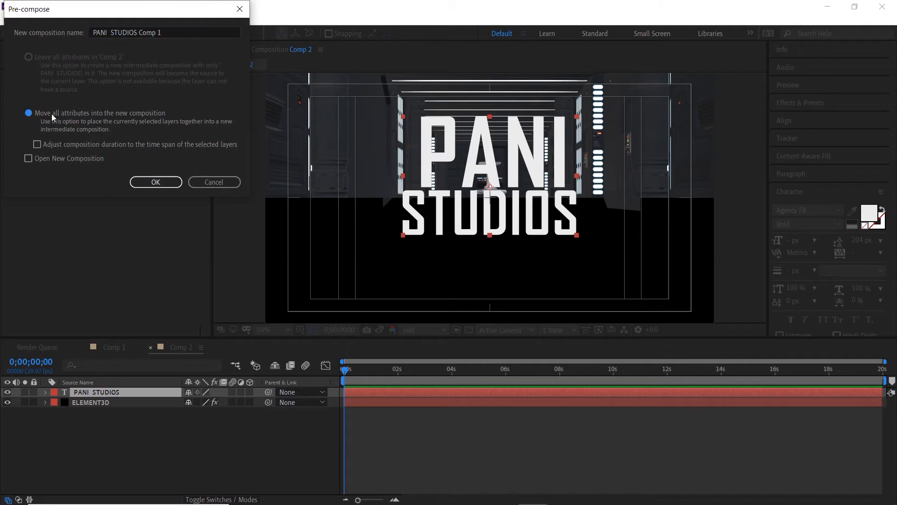
click(165, 32)
drag(164, 34, 64, 56)
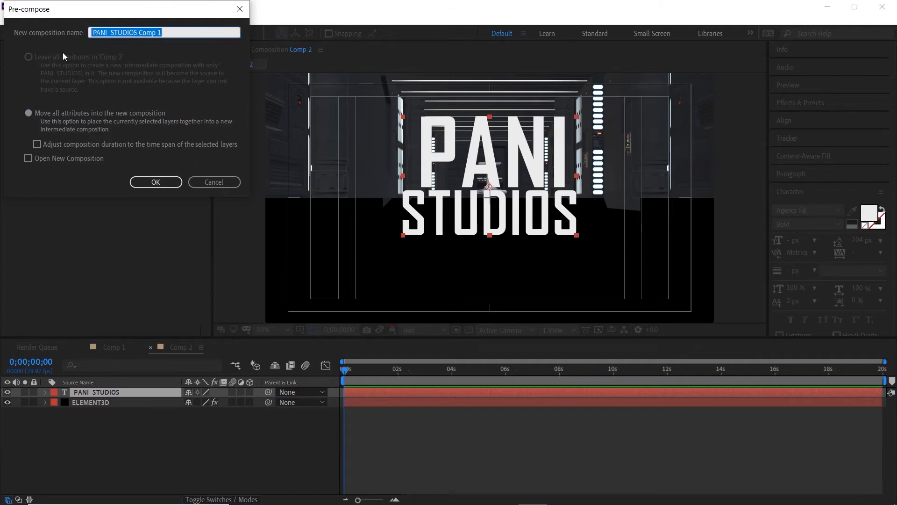
text(LOGO)
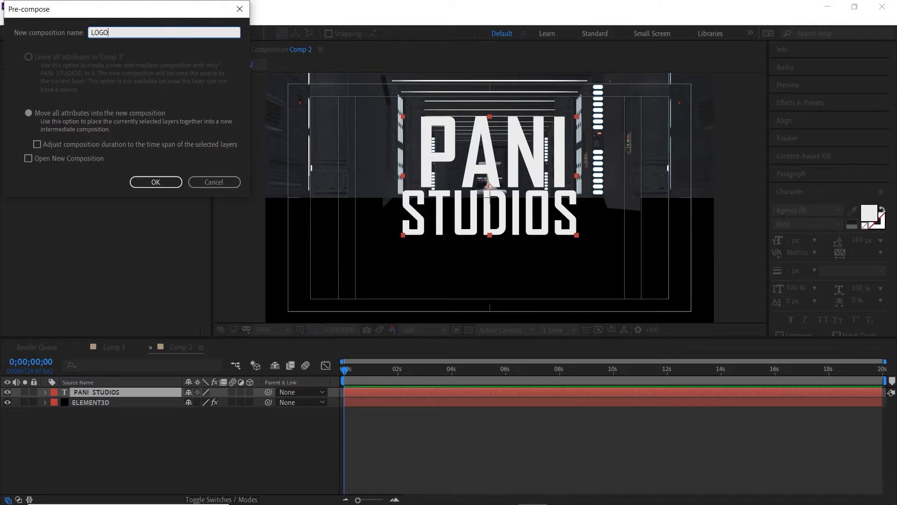
click(133, 185)
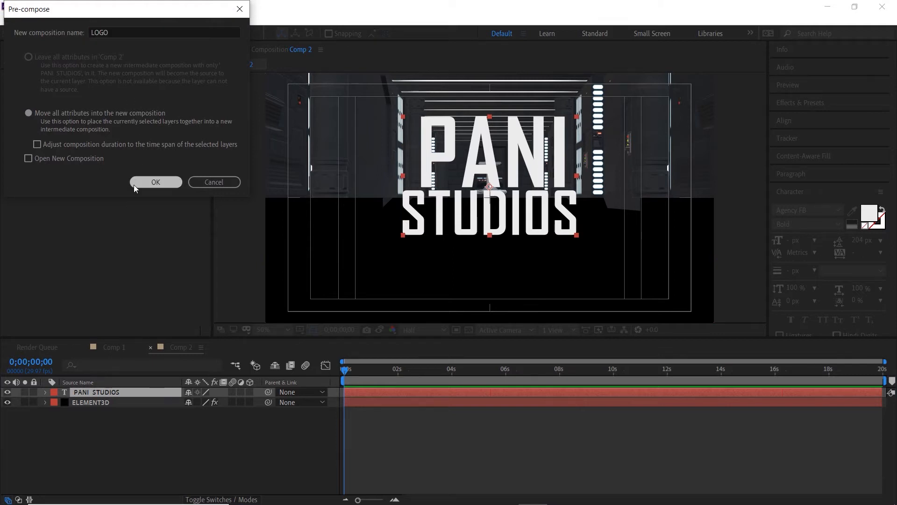
Hide the LOGO layer and auto-trace its alpha channel into masks for the current frame.
click(7, 392)
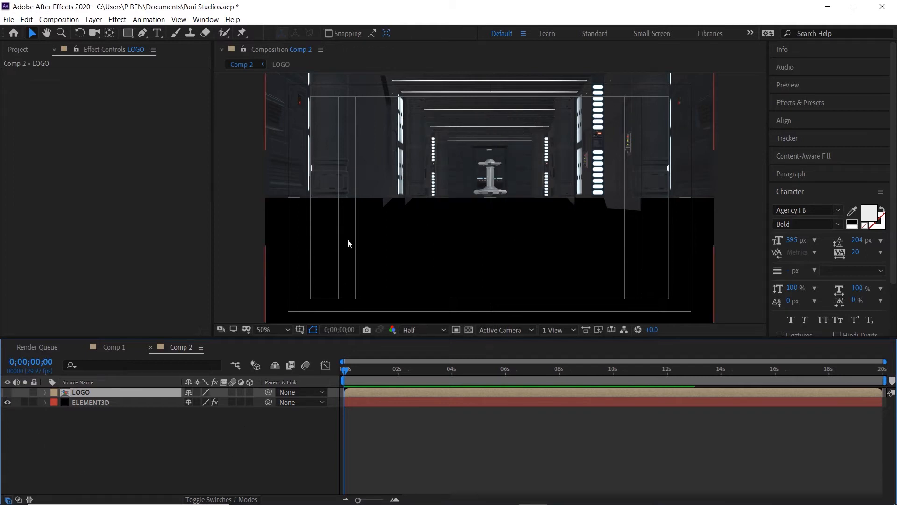
click(94, 19)
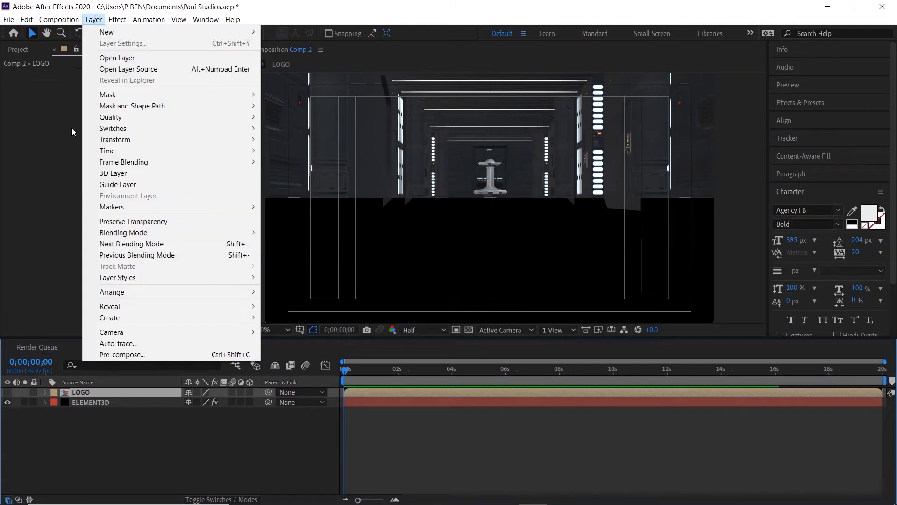
click(118, 344)
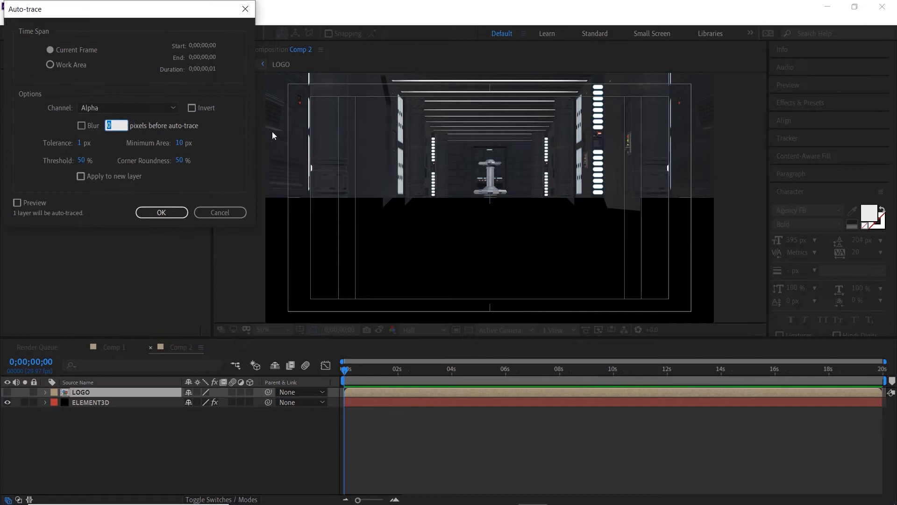
click(167, 217)
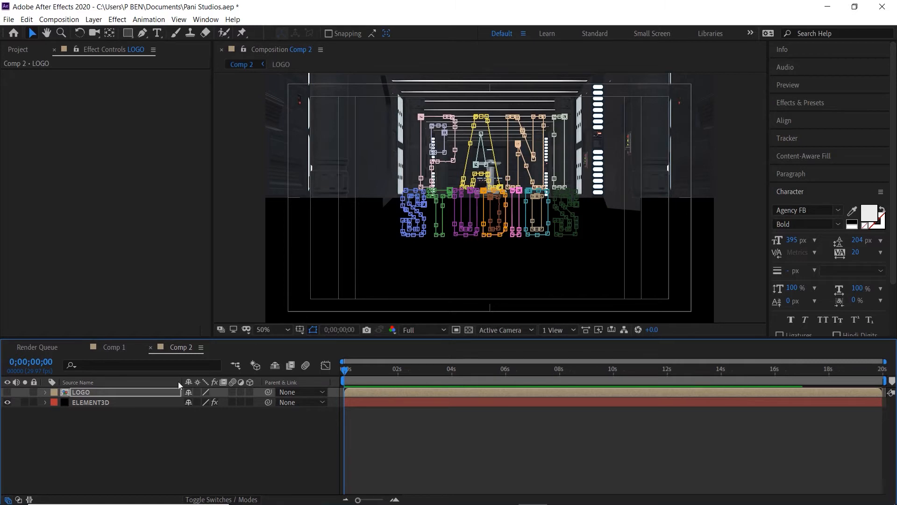
Move the LOGO layer below ELEMENT3D in the layer stack.
click(79, 421)
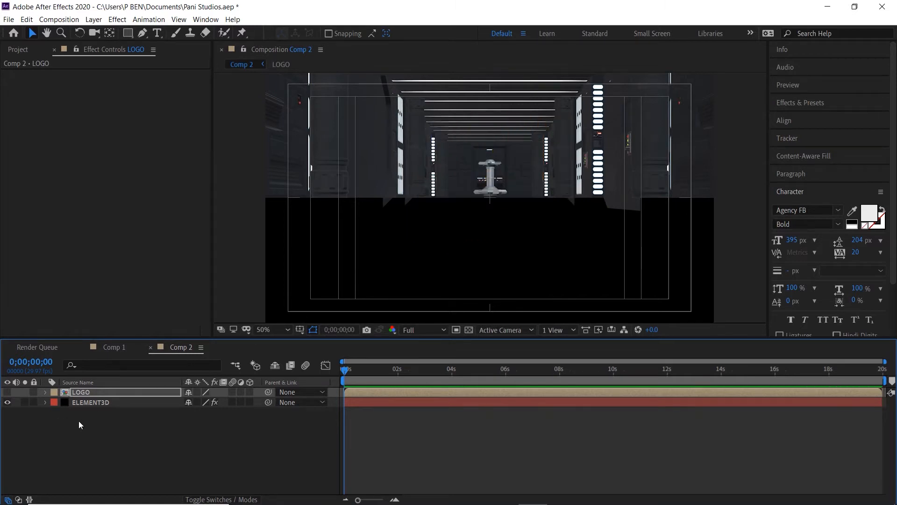
click(96, 395)
drag(97, 394, 95, 426)
Set Path Layer 1 in the ELEMENT3D layer's Custom Text and Masks to the LOGO layer.
click(115, 395)
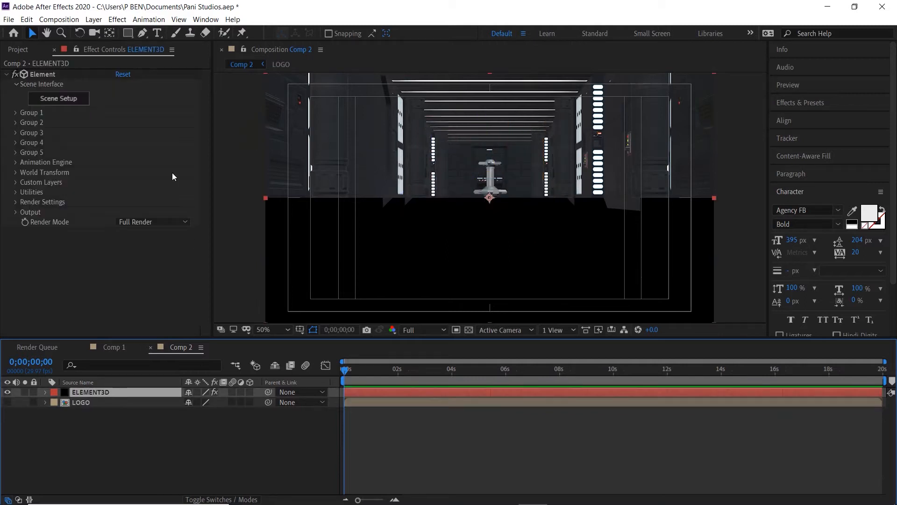
click(17, 182)
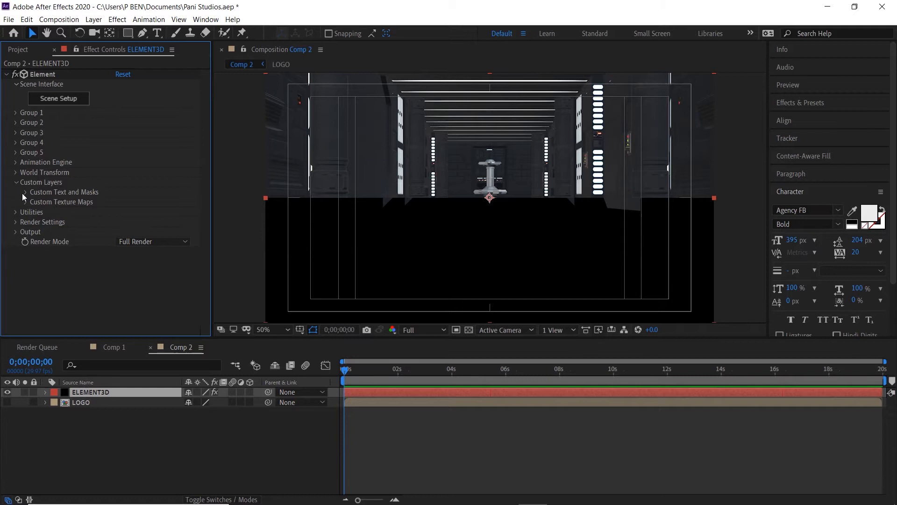
click(25, 192)
scroll(70, 206, down, 1)
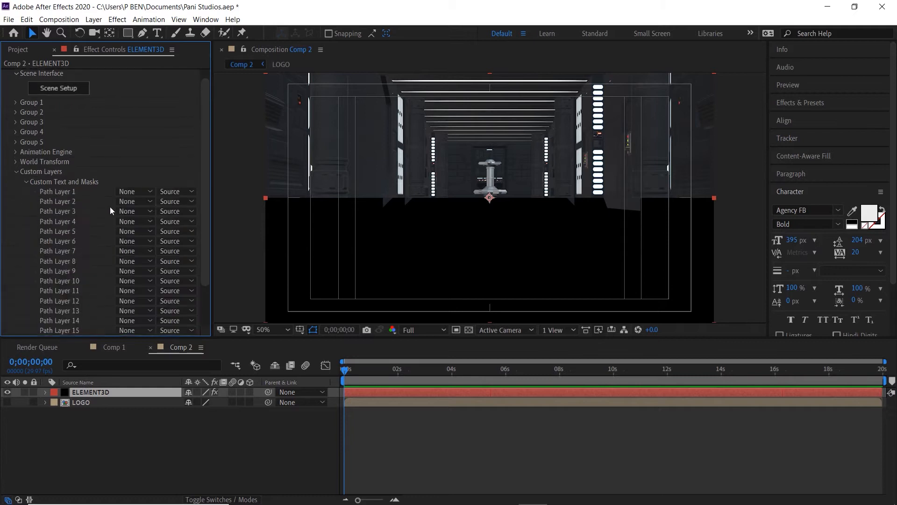
click(140, 192)
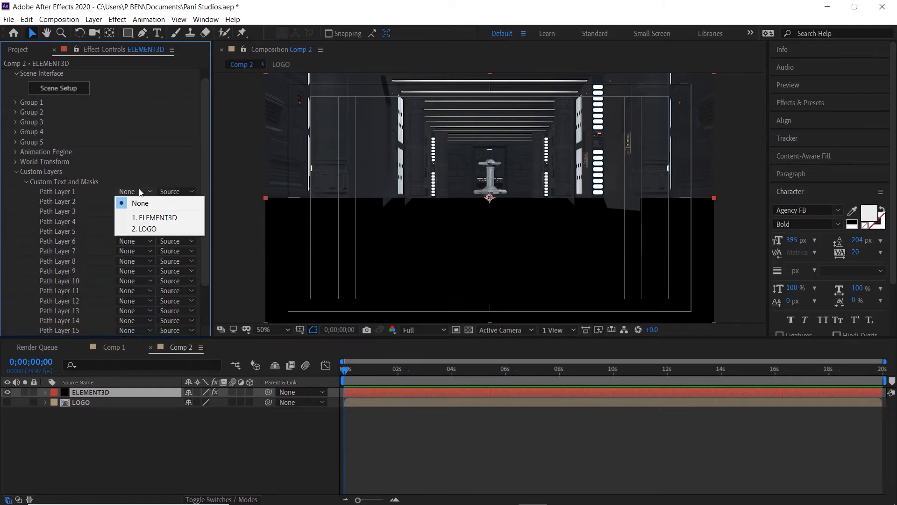
click(155, 229)
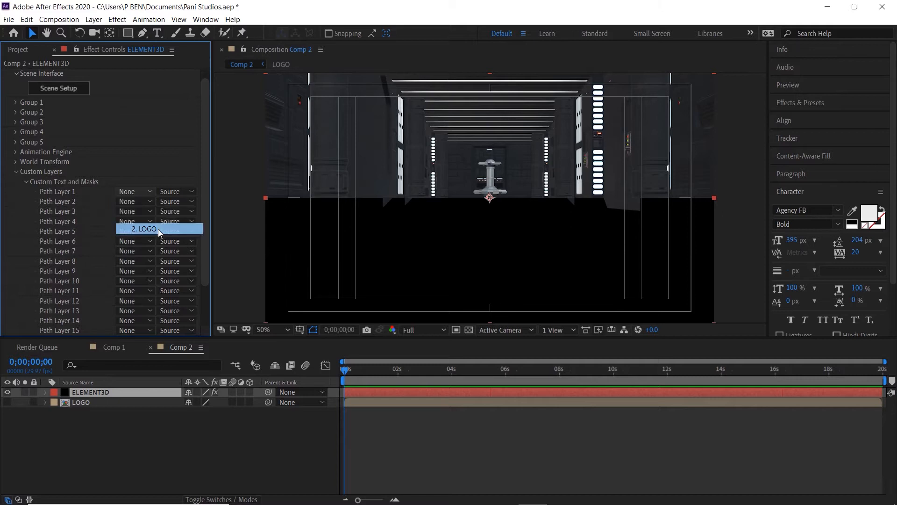
Change the source type used by Path Layer 1 in Custom Text and Masks, and open Scene Setup.
click(179, 193)
click(184, 215)
click(17, 171)
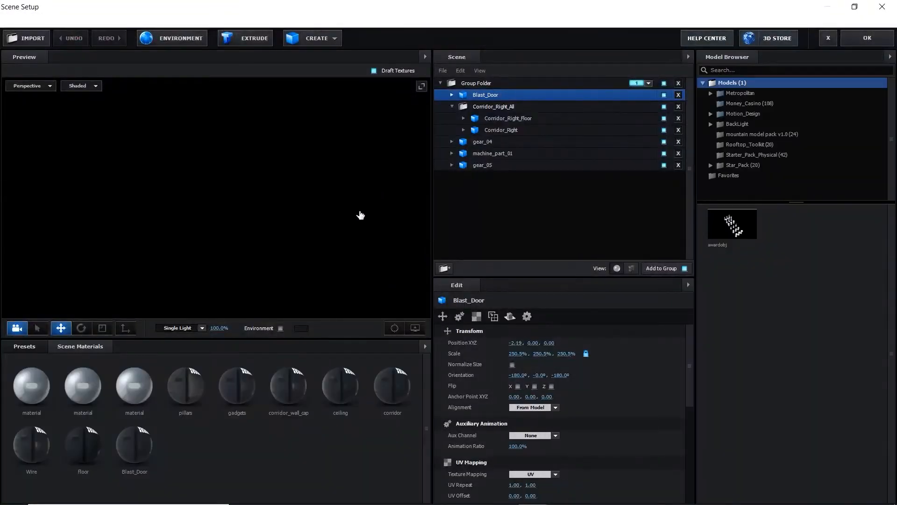
Create an extrusion model from the custom logo path and raise it until PANI STUDIOS stands above the corridor floor.
drag(316, 230, 314, 231)
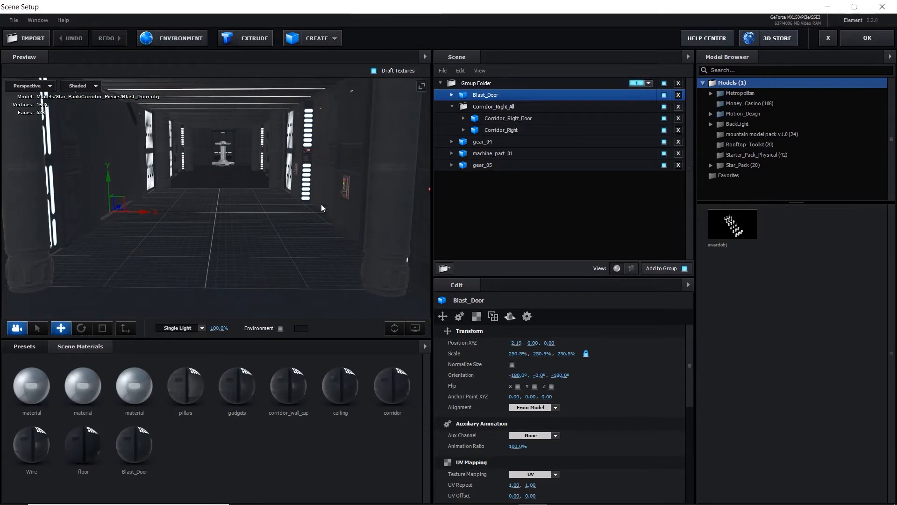
click(249, 41)
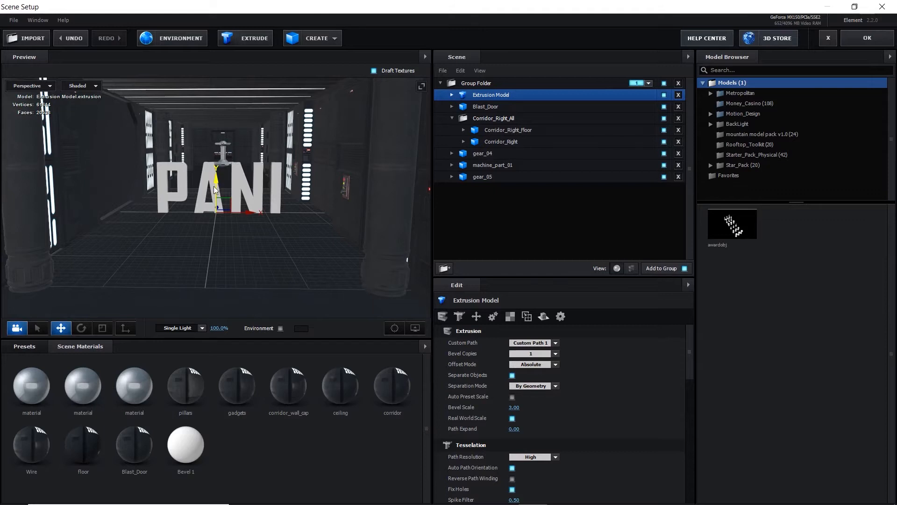
drag(220, 182, 223, 135)
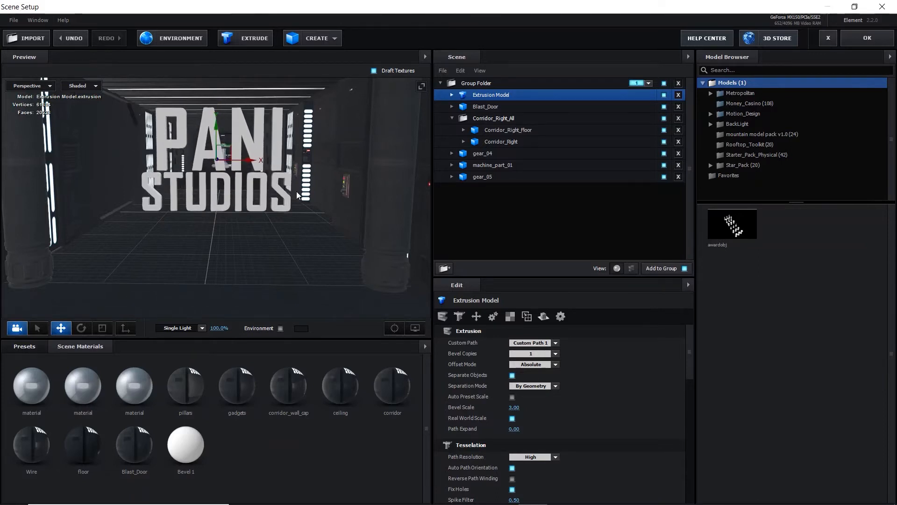
Set the extrusion model's path resolution to Extreme and its bevel copies to 2.
scroll(296, 191, up, 3)
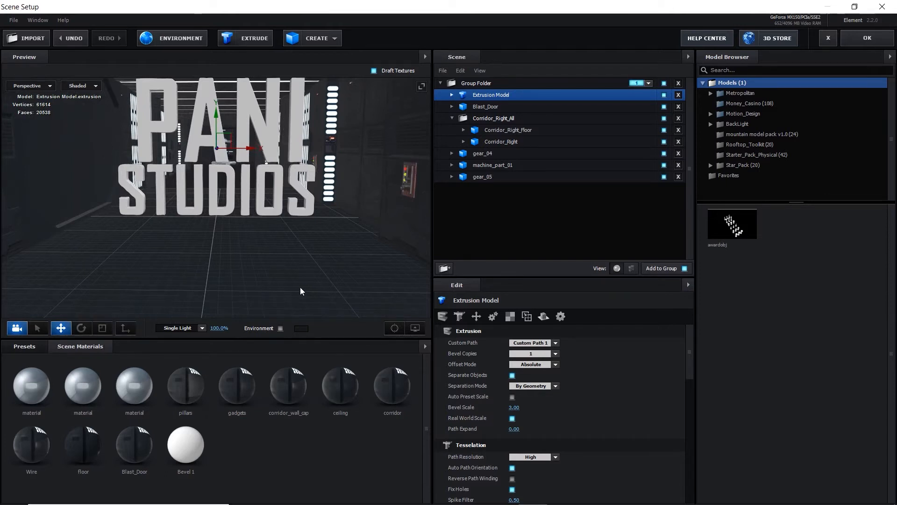
scroll(301, 286, up, 3)
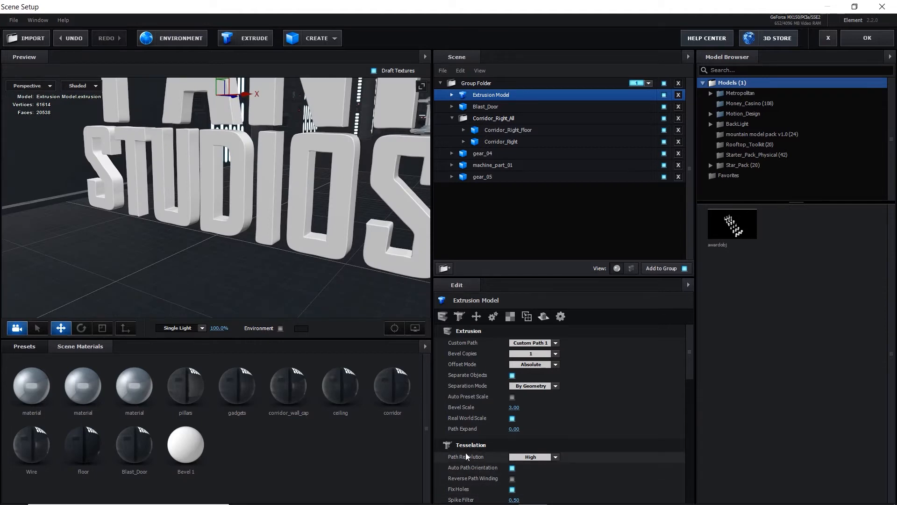
click(555, 456)
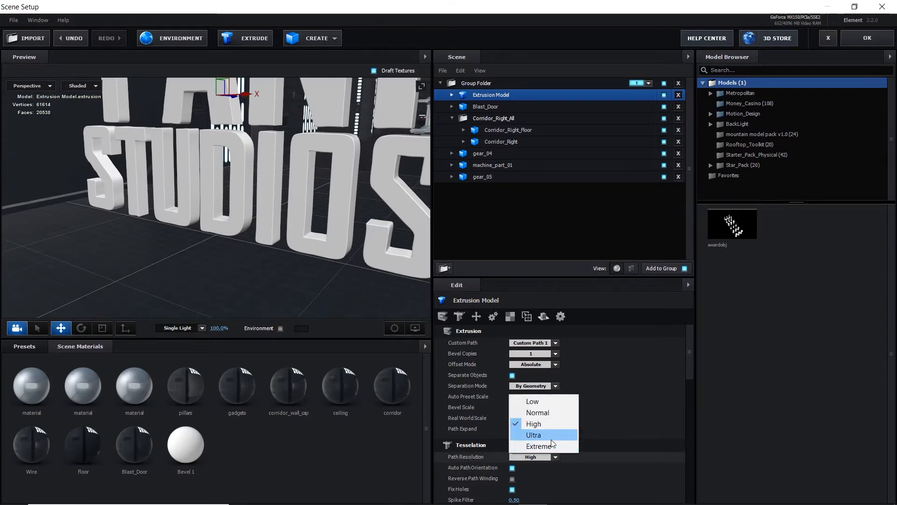
click(548, 447)
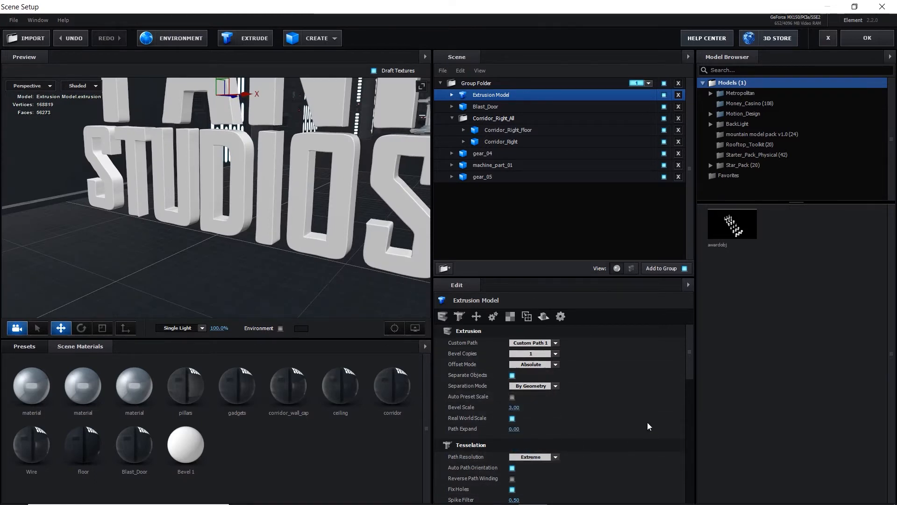
click(531, 355)
click(532, 368)
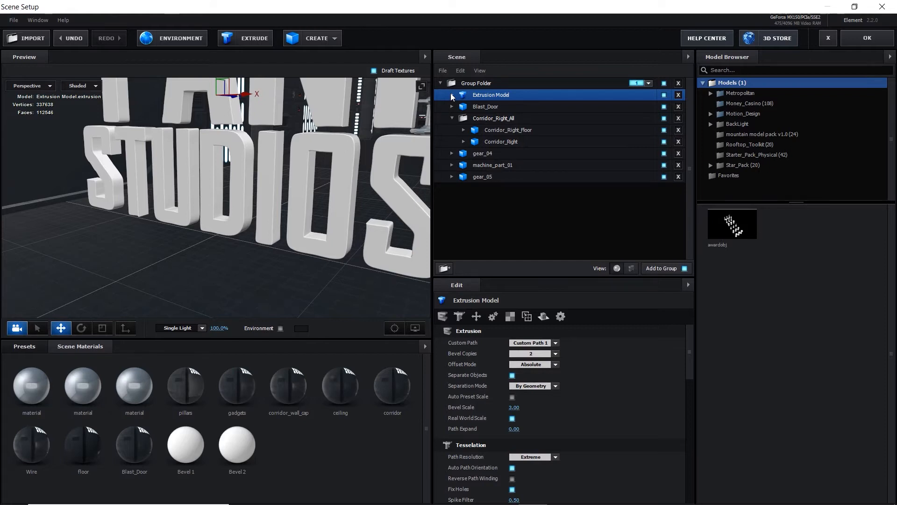
Rename the extrusion model as LOGO.
right_click(497, 94)
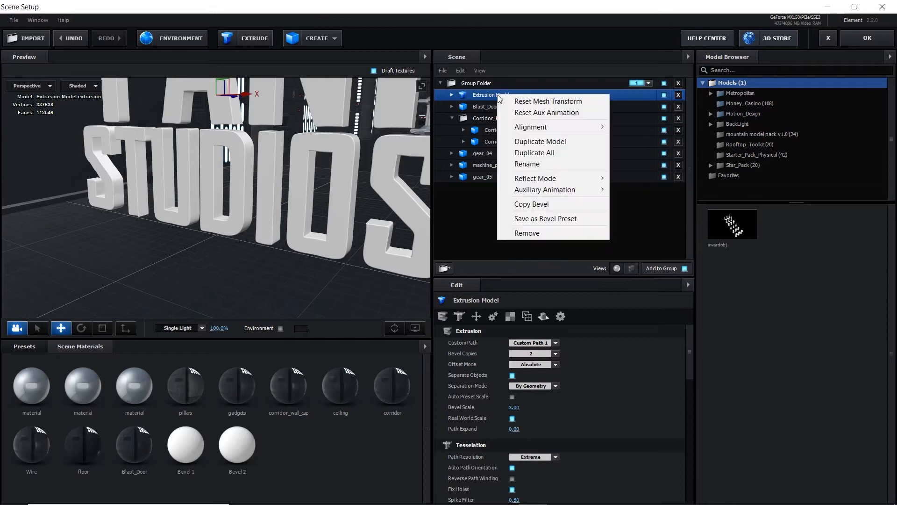
click(522, 165)
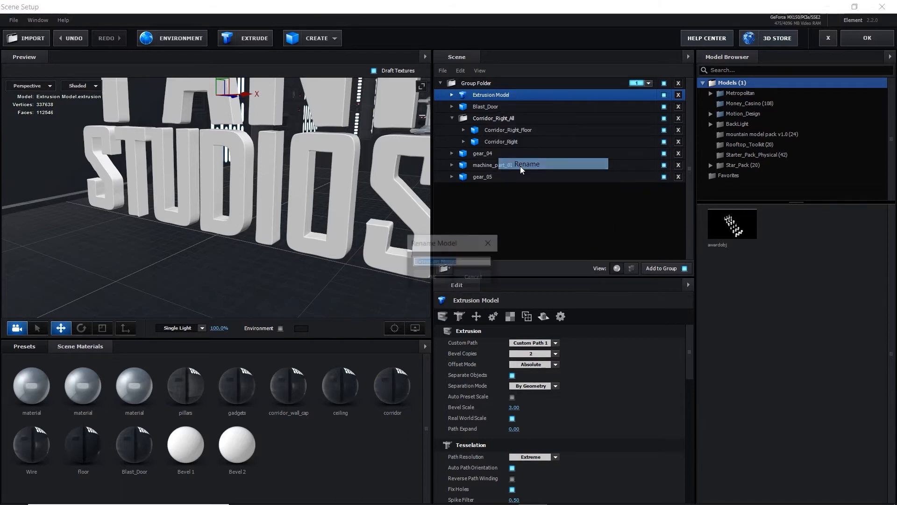
text(LOGO)
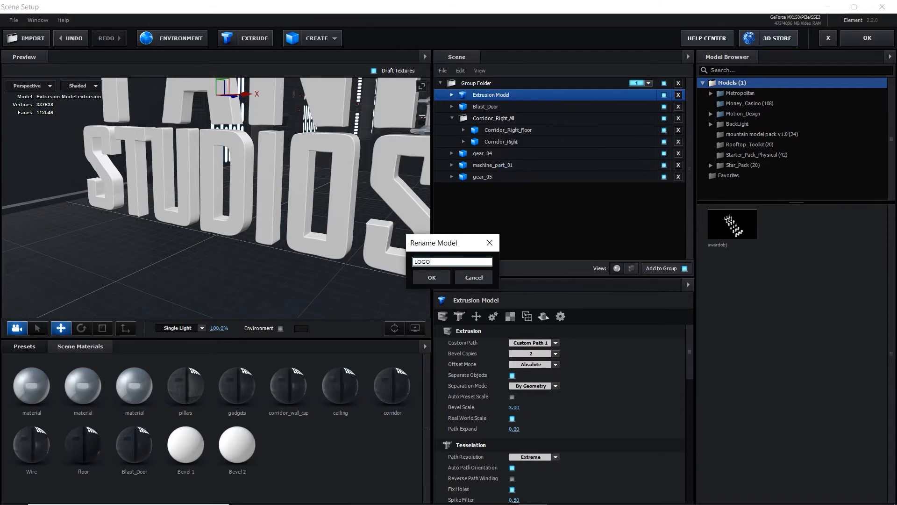
key(Return)
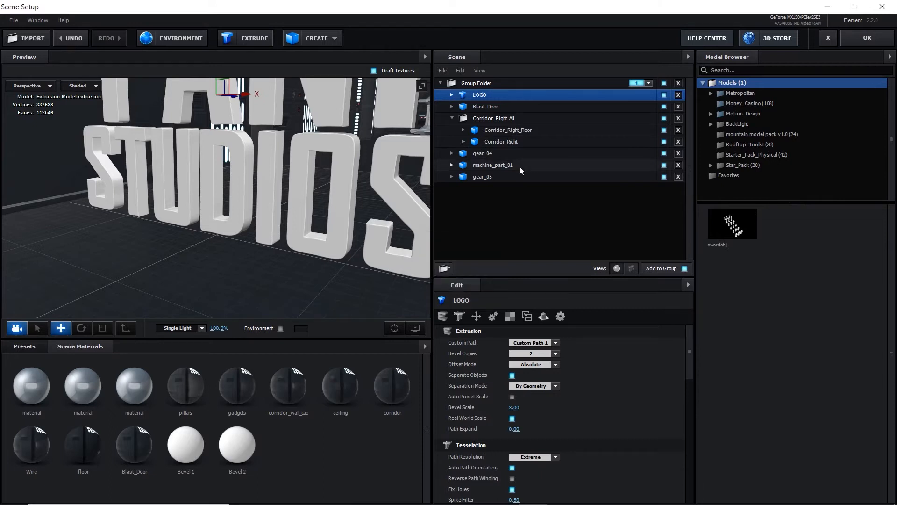
Expand the LOGO model and turn off the visibility of Bevel 2.
click(451, 95)
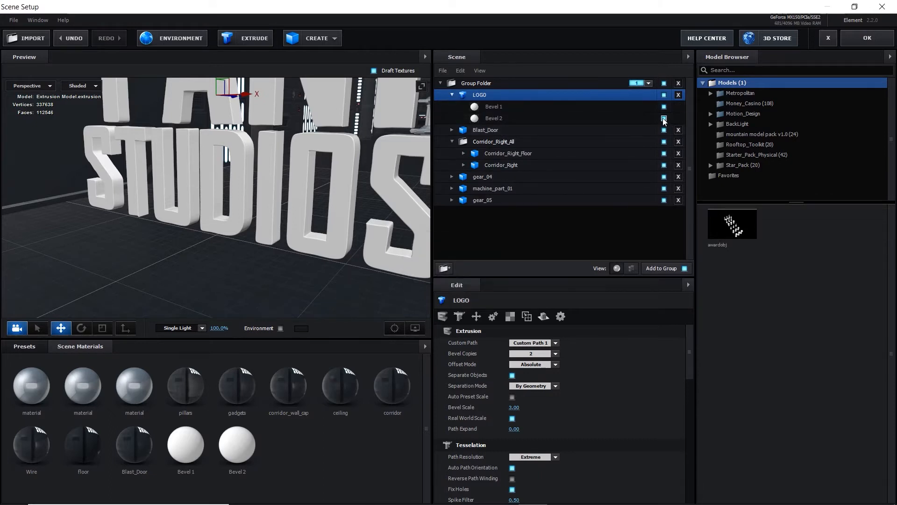
click(530, 117)
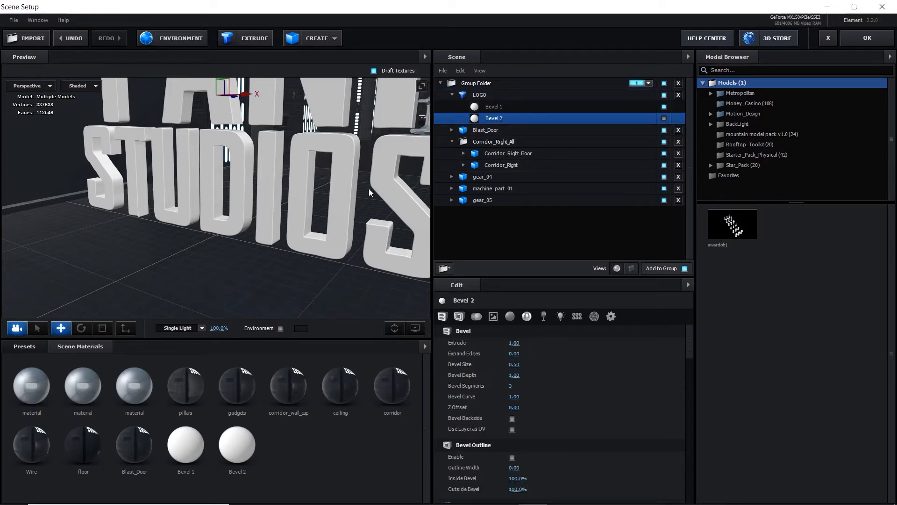
mouse_move(390, 186)
mouse_down()
mouse_move(364, 188)
mouse_move(377, 191)
mouse_up()
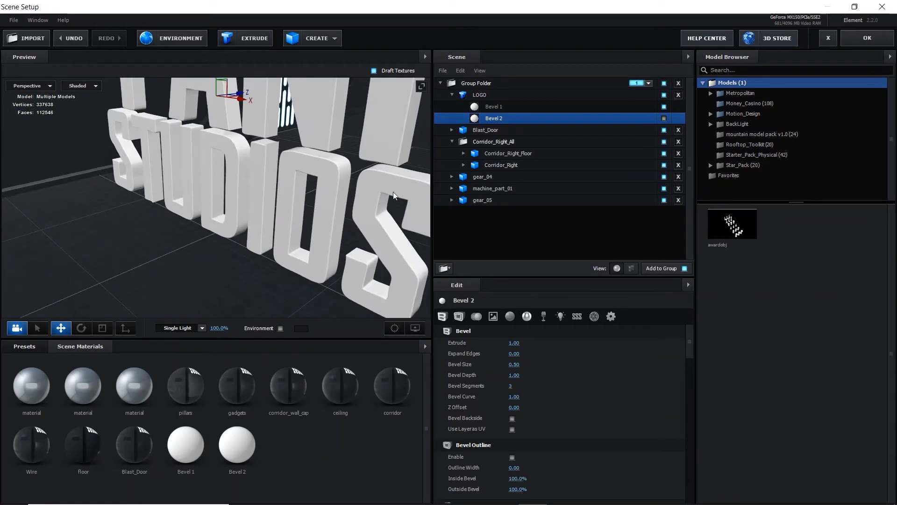
Set Bevel 1's extrude to 2.95, bevel curve to -1.00, bevel depth to 9.52 and bevel segments to 32.
click(492, 107)
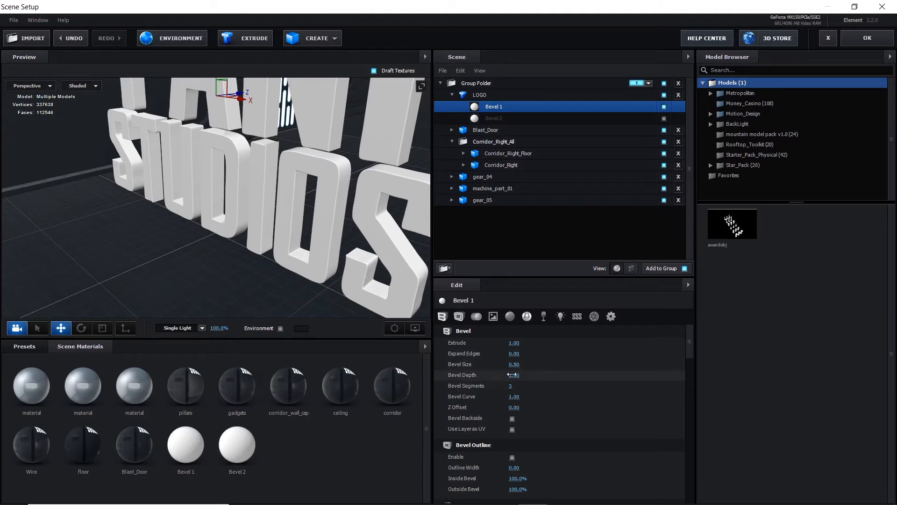
drag(514, 344, 595, 335)
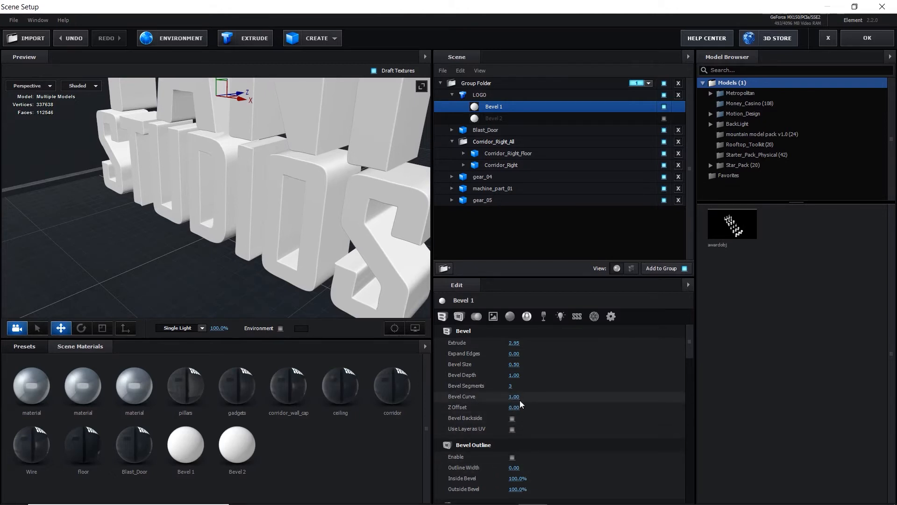
drag(484, 403, 425, 405)
drag(514, 376, 845, 312)
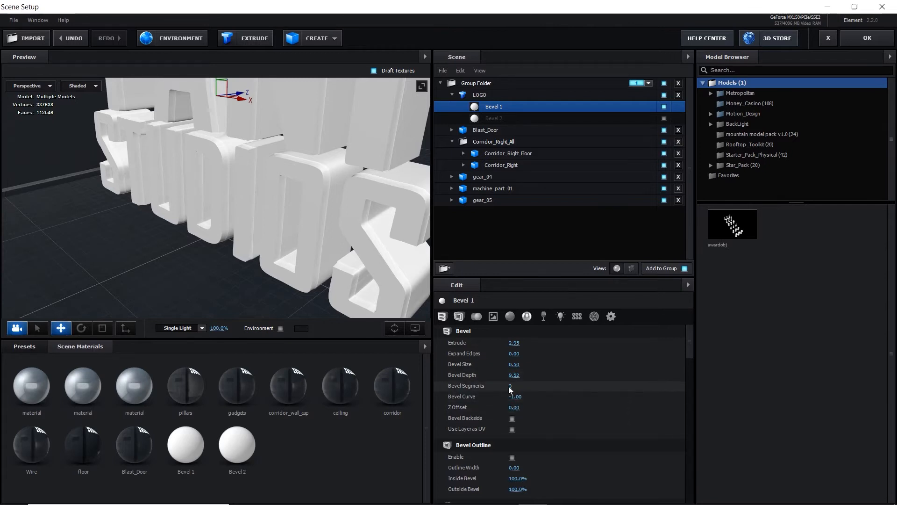
drag(546, 380, 724, 368)
drag(852, 350, 845, 351)
drag(335, 223, 387, 198)
drag(386, 215, 349, 197)
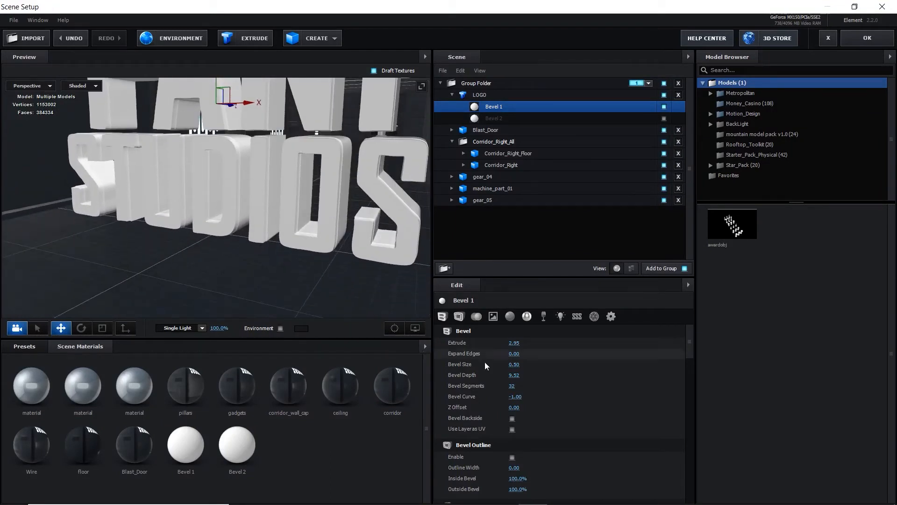
Enable Bevel Outline for Bevel 1 of the LOGO model.
drag(688, 345, 687, 352)
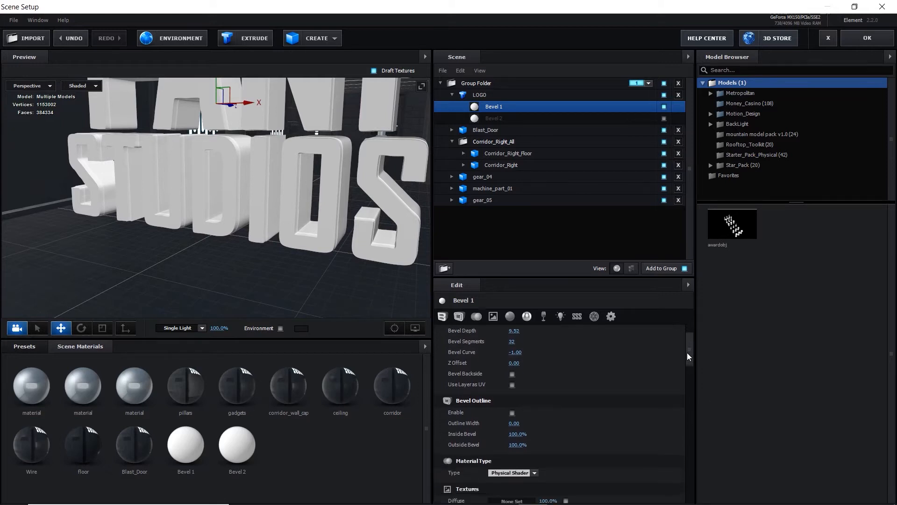
click(512, 413)
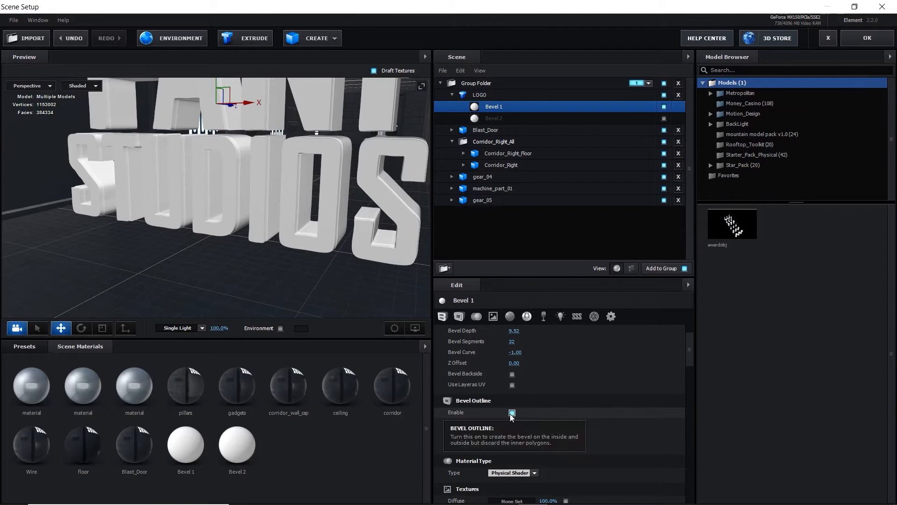
mouse_move(405, 266)
mouse_down()
mouse_move(398, 257)
mouse_move(385, 263)
mouse_move(425, 262)
mouse_move(426, 250)
mouse_move(414, 271)
mouse_up()
Turn Bevel 2 back on and set its extrude to 2.34.
click(512, 117)
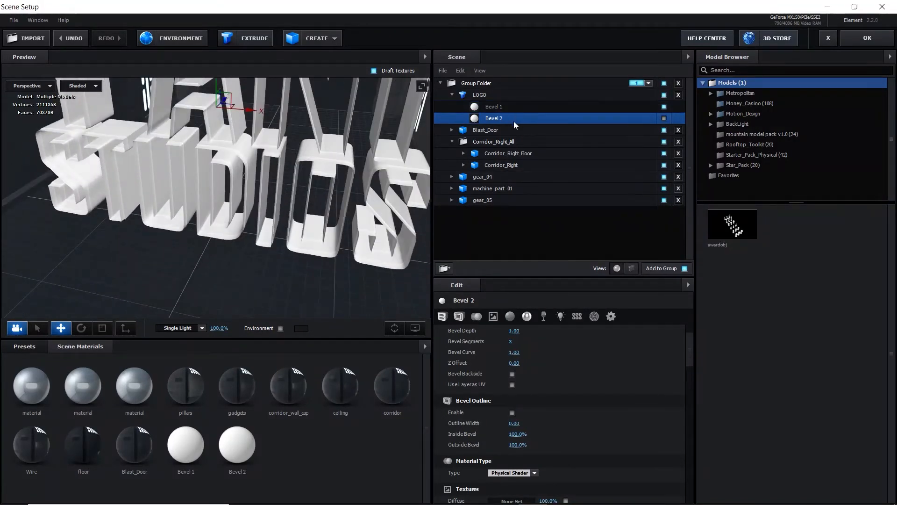
click(664, 119)
mouse_move(379, 175)
mouse_down()
mouse_move(382, 142)
mouse_move(382, 165)
mouse_move(372, 156)
mouse_move(385, 158)
mouse_move(365, 166)
mouse_up()
scroll(383, 165, down, 2)
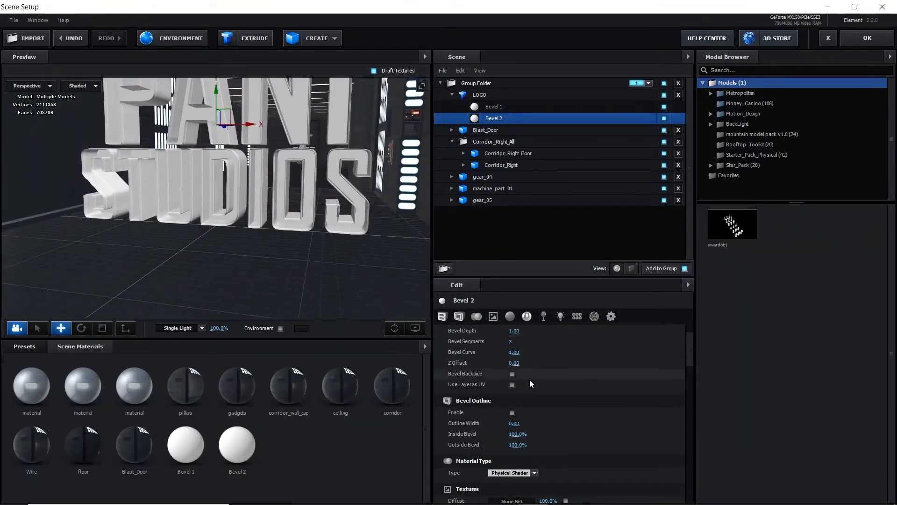
scroll(529, 379, up, 2)
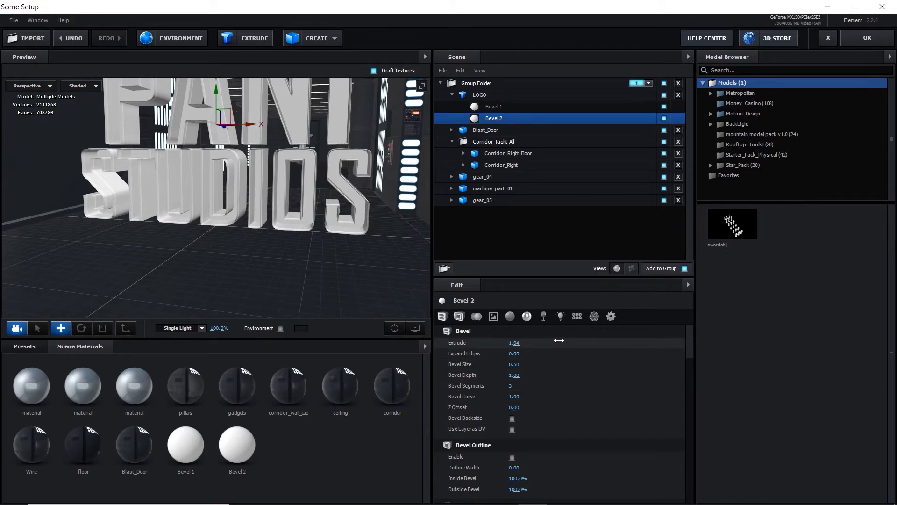
drag(561, 340, 578, 340)
mouse_move(380, 231)
mouse_down()
mouse_move(342, 232)
mouse_move(369, 242)
mouse_up()
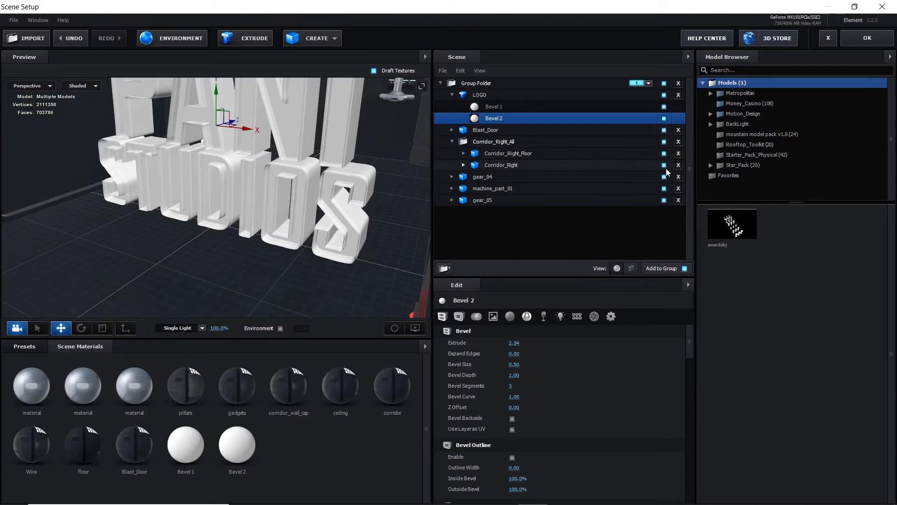
Hide the Corridor_Right_All folder and set Bevel 2's extrude to 2.54.
click(665, 141)
mouse_move(367, 222)
mouse_down()
mouse_move(295, 215)
mouse_move(360, 212)
mouse_up()
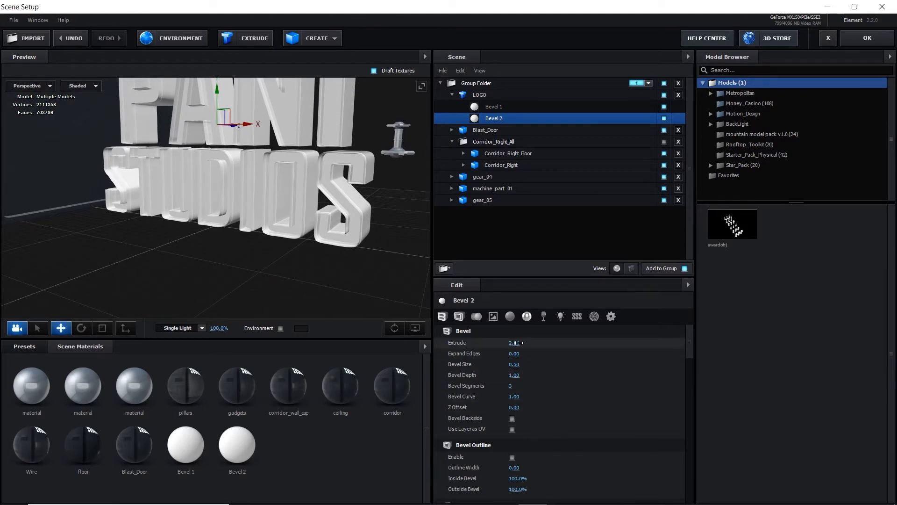
drag(566, 338, 552, 337)
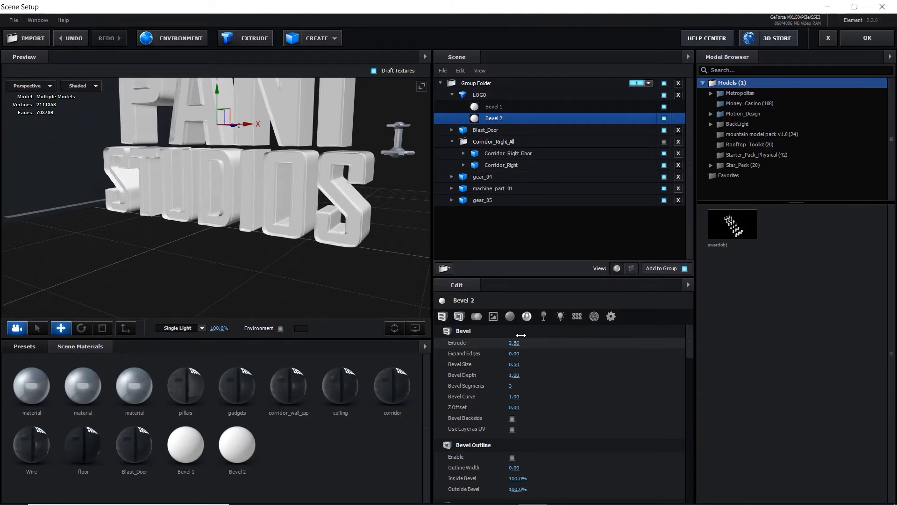
drag(519, 335, 516, 335)
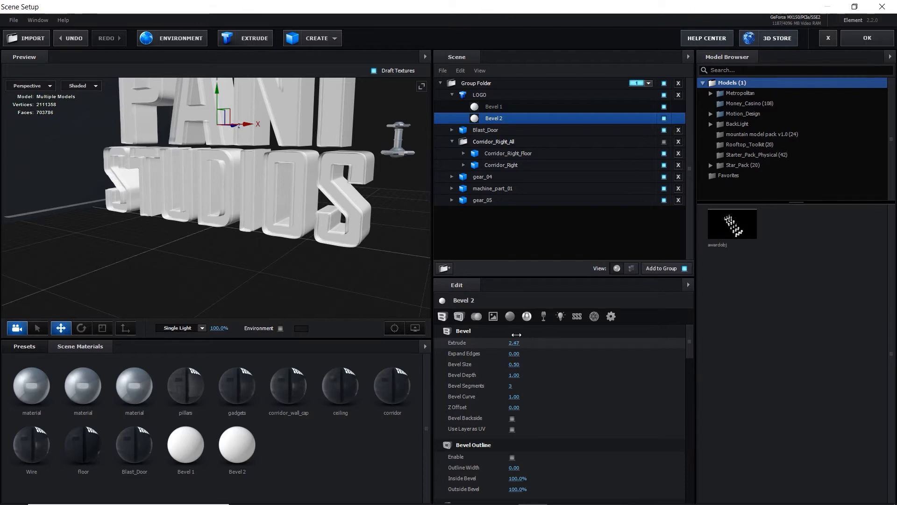
drag(357, 241, 372, 198)
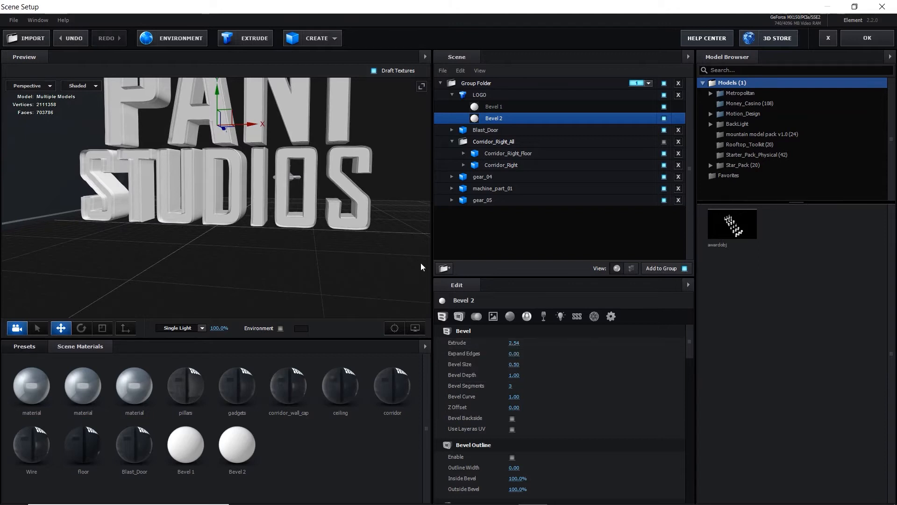
drag(372, 242, 402, 209)
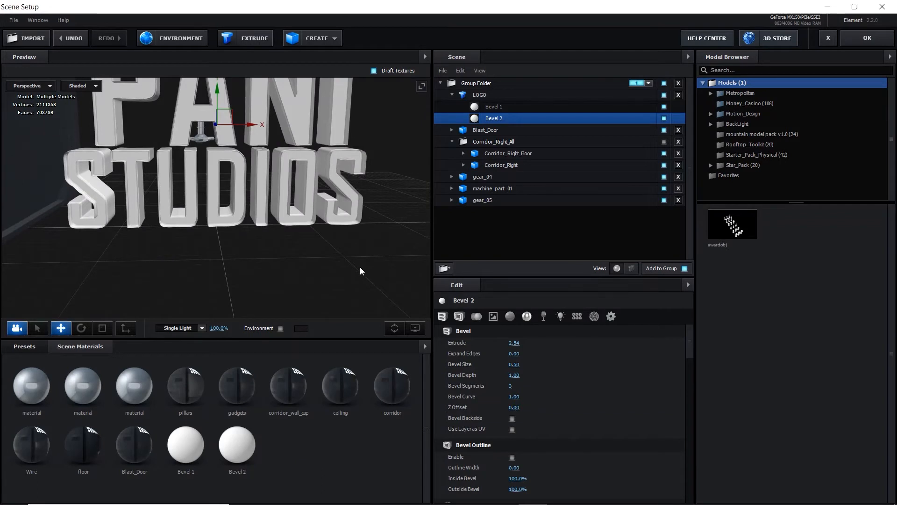
scroll(360, 271, up, 2)
Apply the old gold material preset to Bevel 1 of the LOGO model.
click(25, 346)
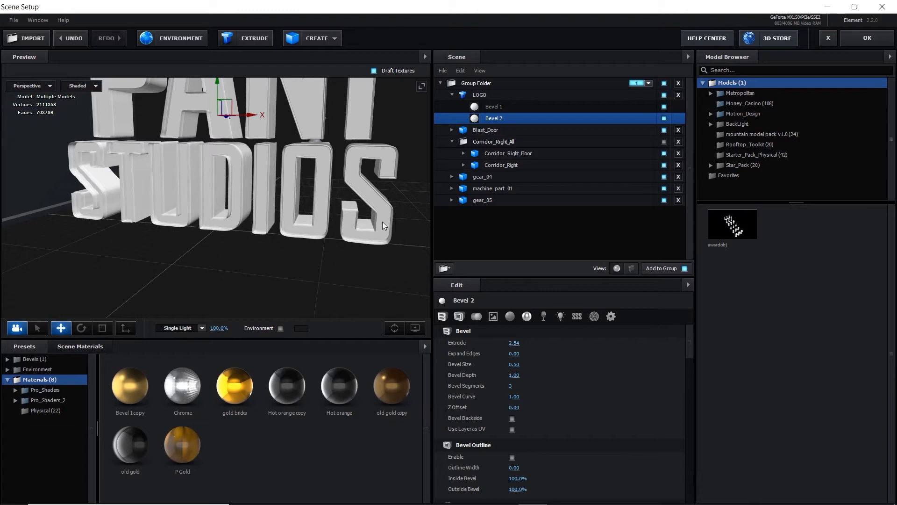
drag(184, 447, 485, 107)
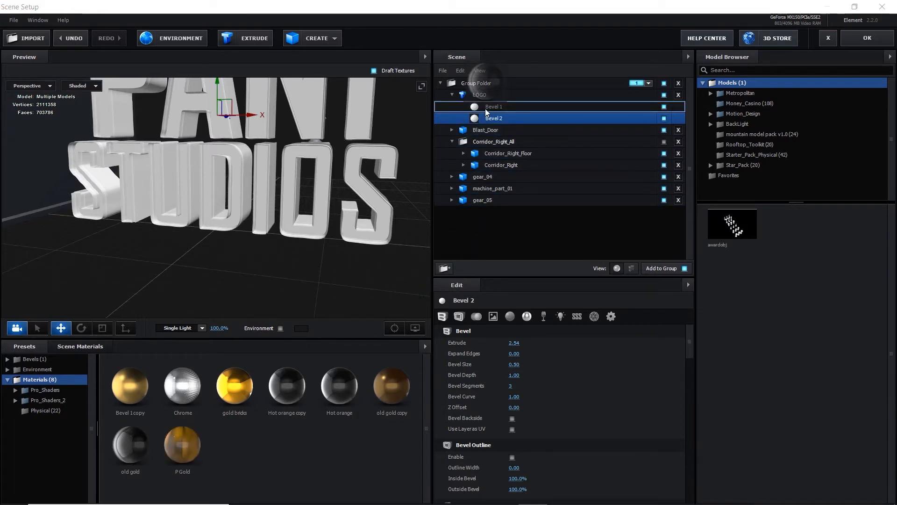
drag(423, 218, 331, 181)
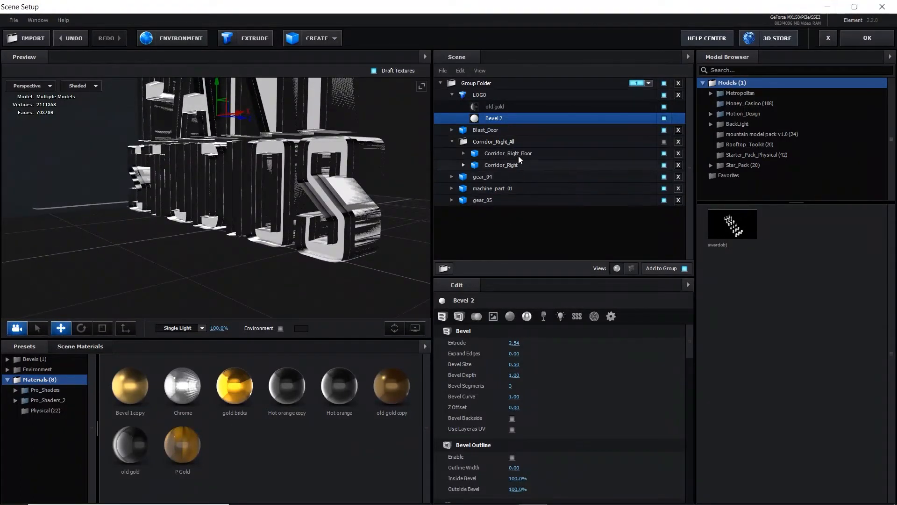
Set the expand edges of the LOGO model's old gold bevel to 0.05.
click(495, 105)
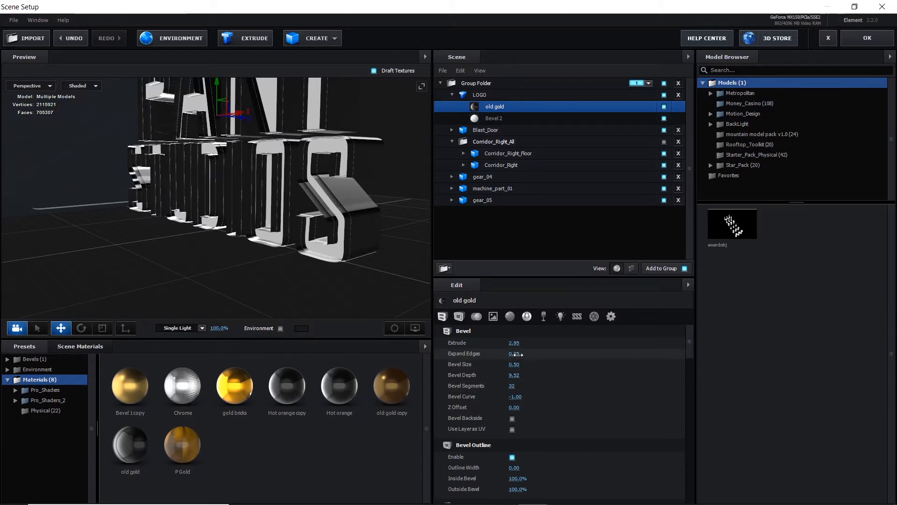
mouse_move(275, 170)
mouse_down()
mouse_move(334, 163)
mouse_move(273, 166)
mouse_move(294, 170)
mouse_move(329, 213)
mouse_move(348, 167)
mouse_move(321, 154)
mouse_up()
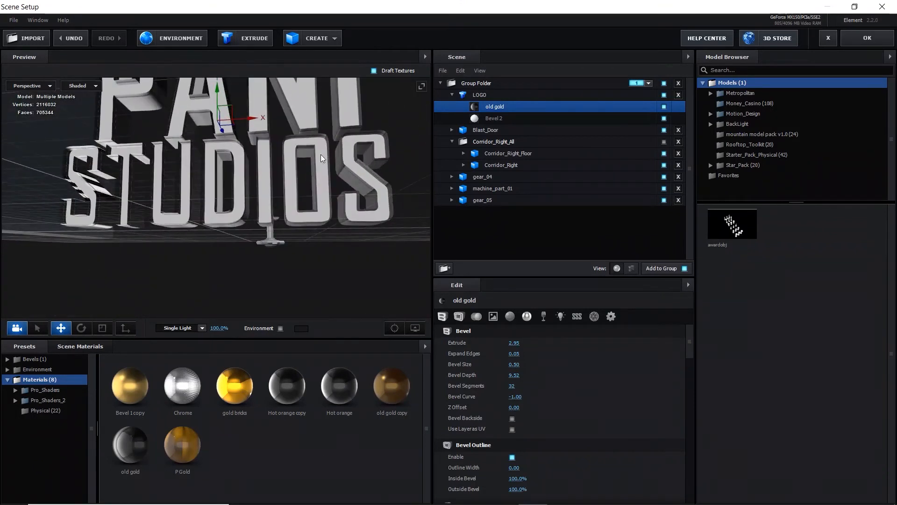
Apply the gold_grunge material from the Pro_Shaders Metal presets to Bevel 2 of the LOGO model.
click(52, 393)
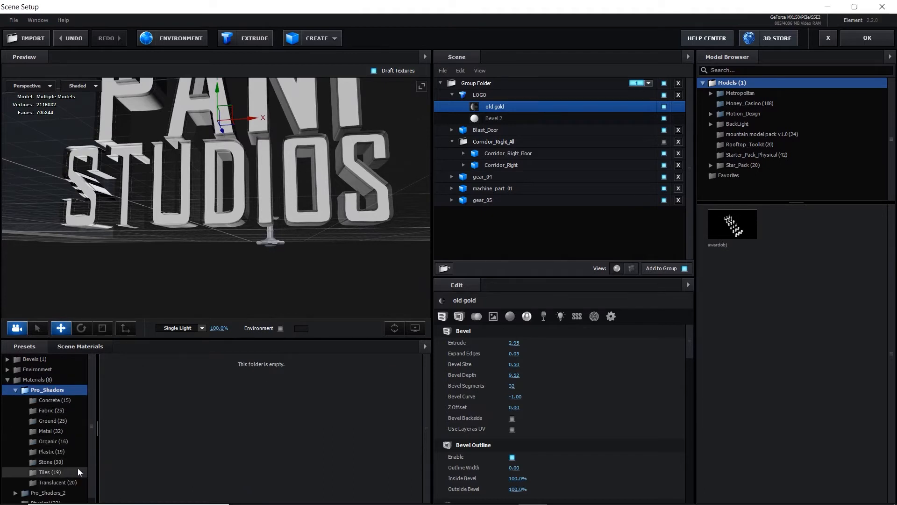
click(66, 433)
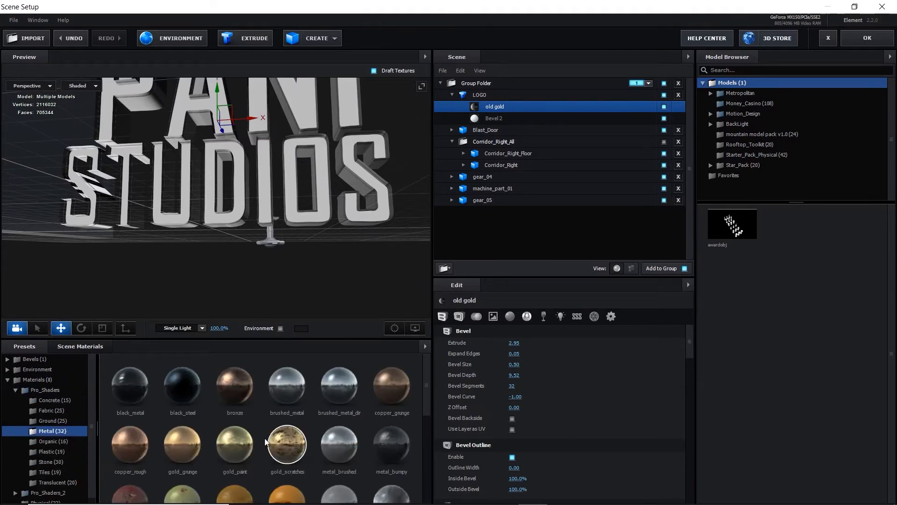
drag(189, 446, 482, 119)
mouse_move(325, 193)
mouse_down()
mouse_move(321, 153)
mouse_move(323, 175)
mouse_move(353, 169)
mouse_move(290, 170)
mouse_move(335, 186)
mouse_move(360, 174)
mouse_move(326, 143)
mouse_move(326, 179)
mouse_up()
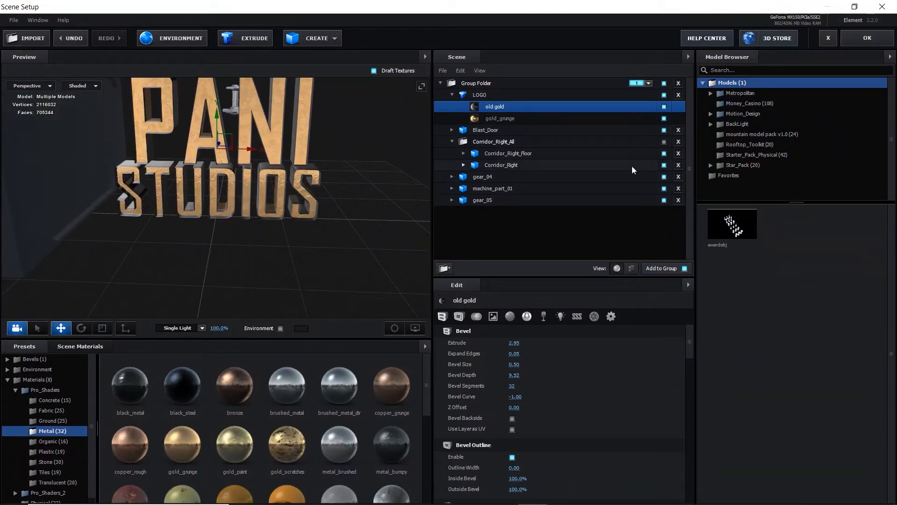
Make the Corridor_Right_All folder visible again and bring the logo inside the corridor into view.
click(664, 142)
scroll(358, 235, down, 5)
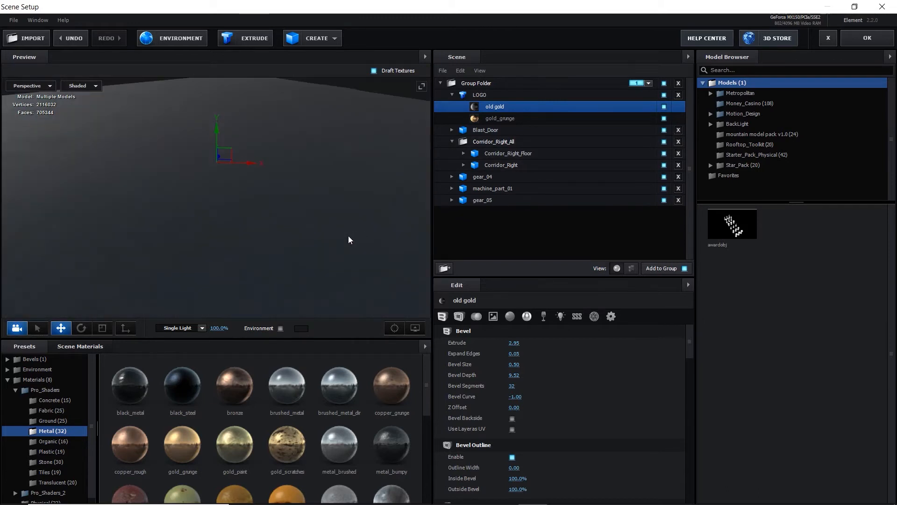
scroll(348, 236, up, 5)
drag(346, 236, 330, 204)
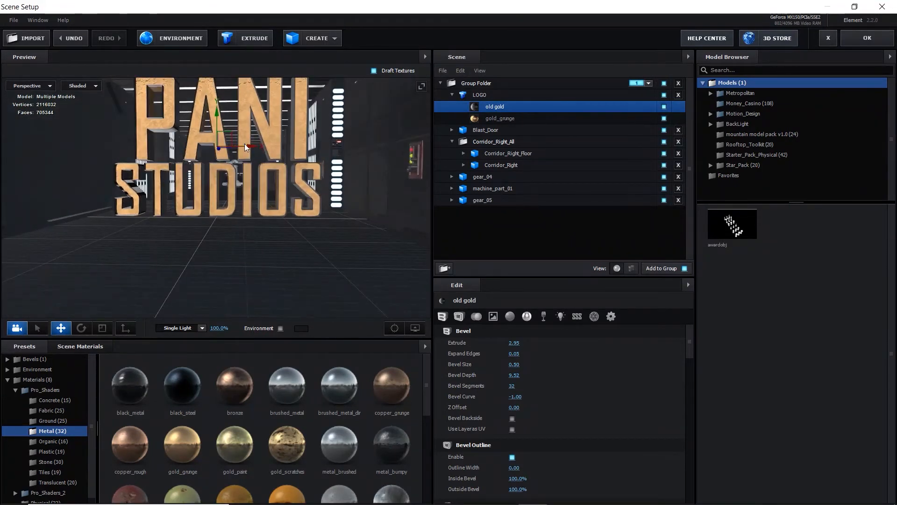
Move the PANI STUDIOS logo sideways and along the corridor's depth to place it between the light walls.
drag(251, 145, 255, 155)
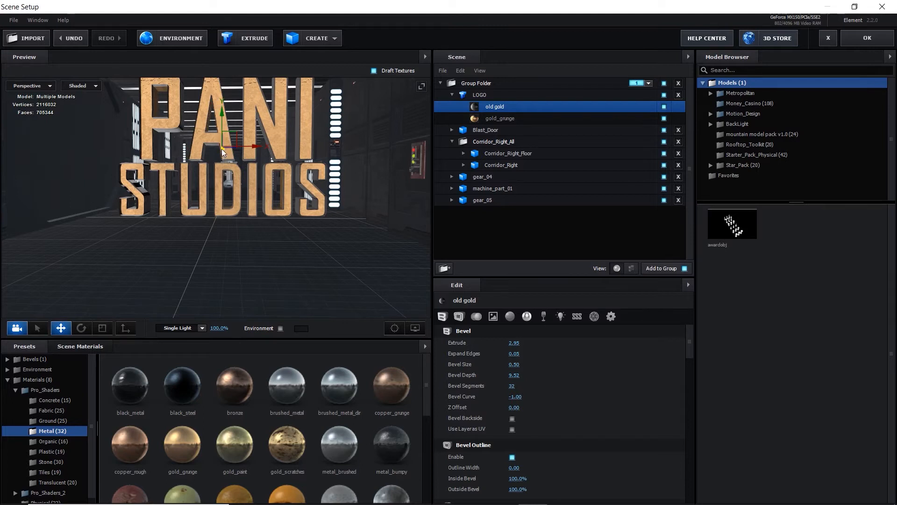
drag(222, 149, 239, 159)
scroll(286, 191, up, 5)
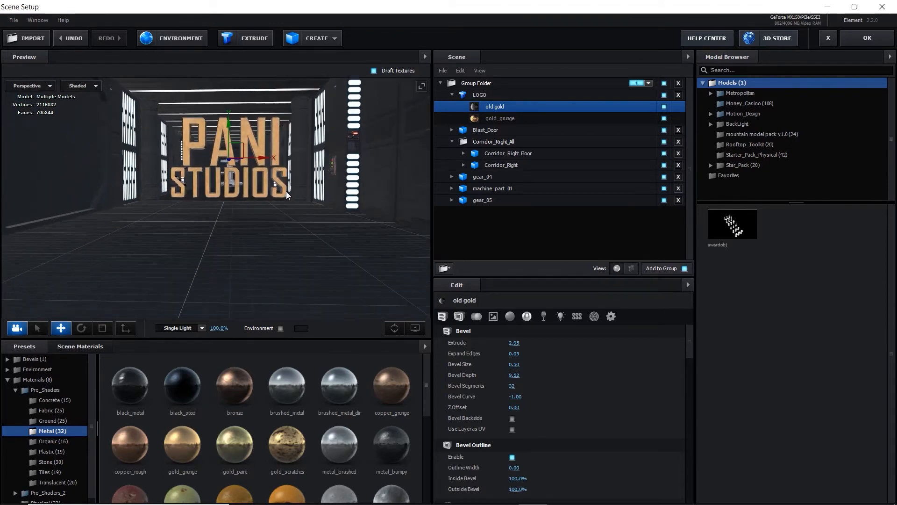
scroll(284, 186, up, 2)
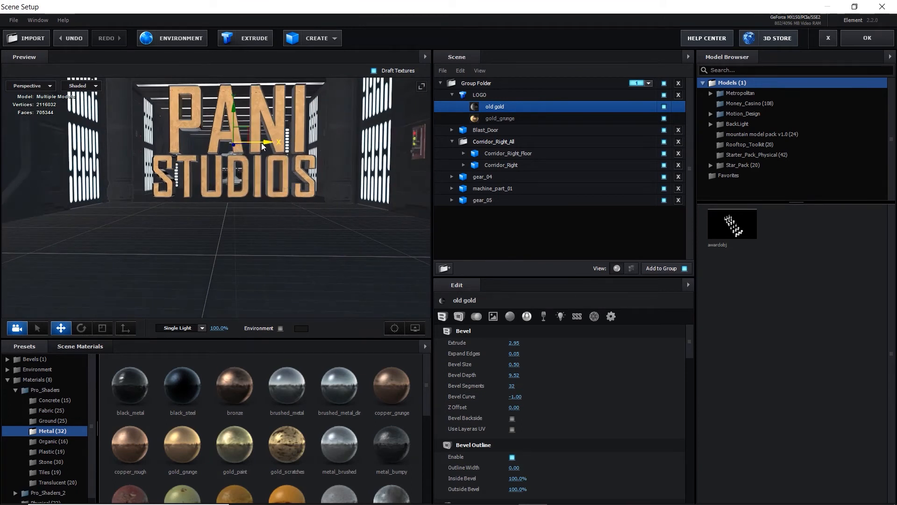
drag(262, 143, 259, 143)
Scale the logo up slightly and shift it a little to centre it in the corridor.
click(102, 328)
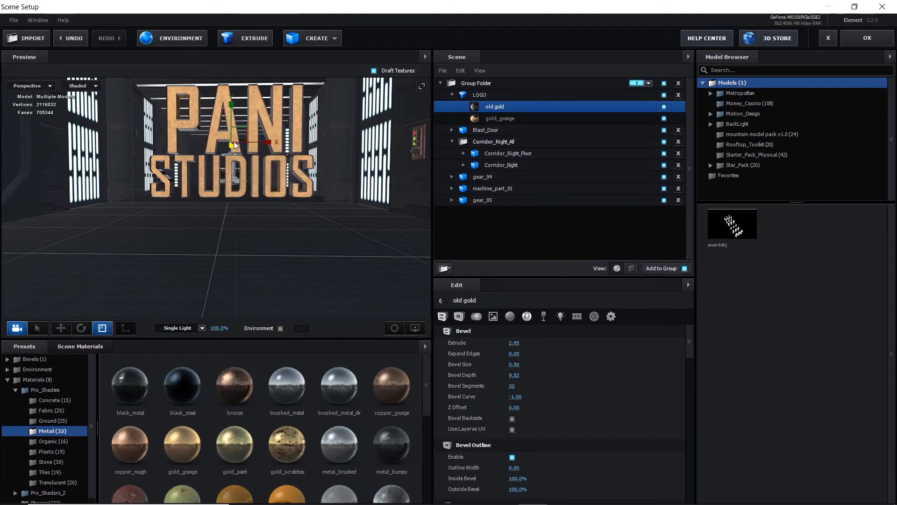
drag(234, 146, 237, 144)
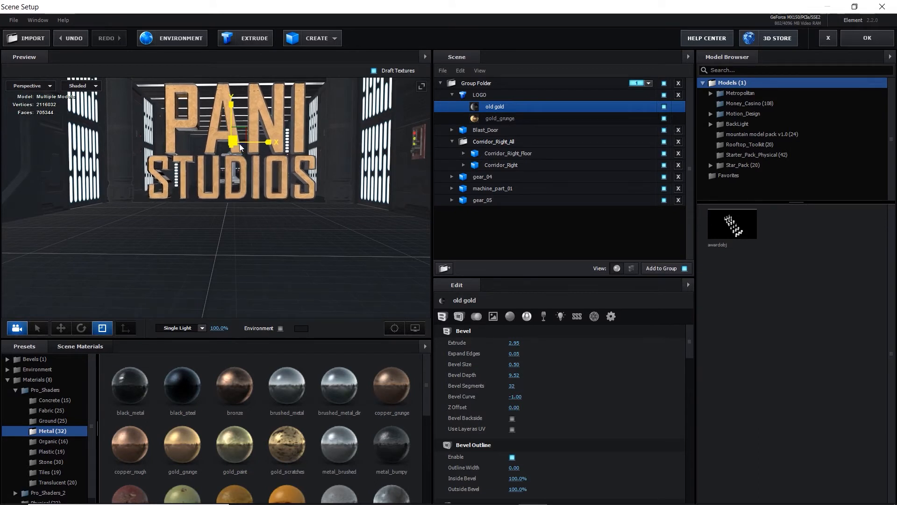
click(61, 327)
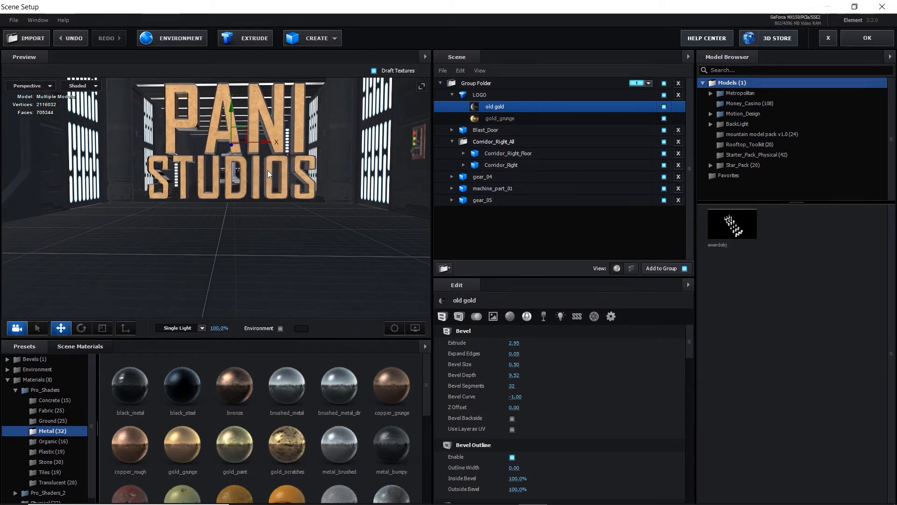
drag(268, 147, 265, 144)
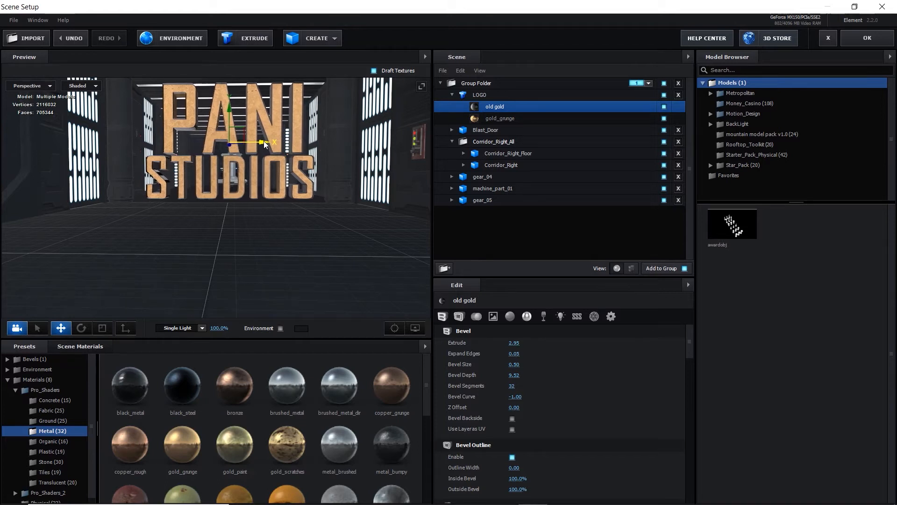
drag(253, 186, 251, 236)
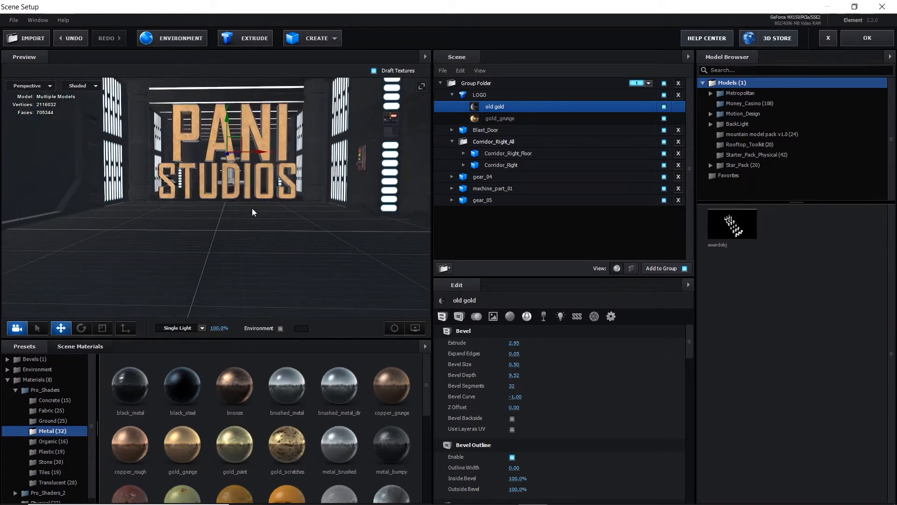
scroll(253, 209, up, 5)
drag(253, 206, 255, 209)
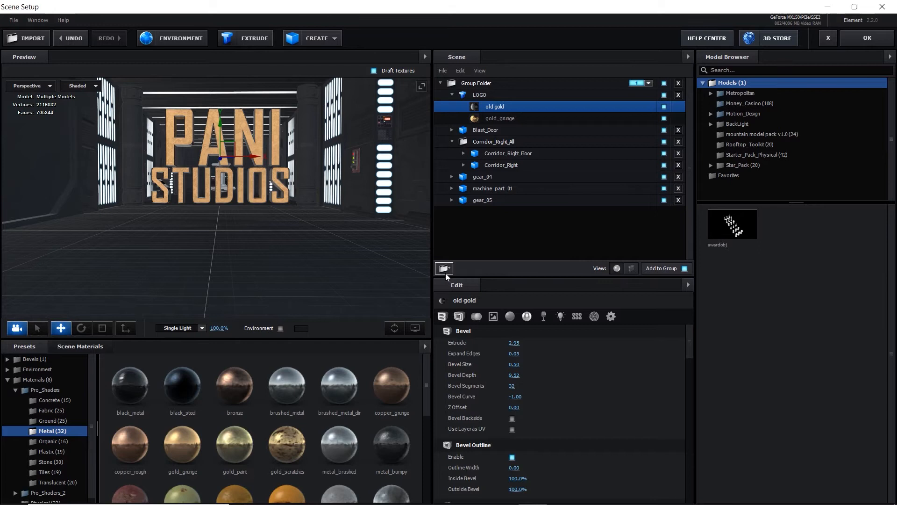
Create two new group folders and move both to the top level below the existing scene folder.
click(512, 84)
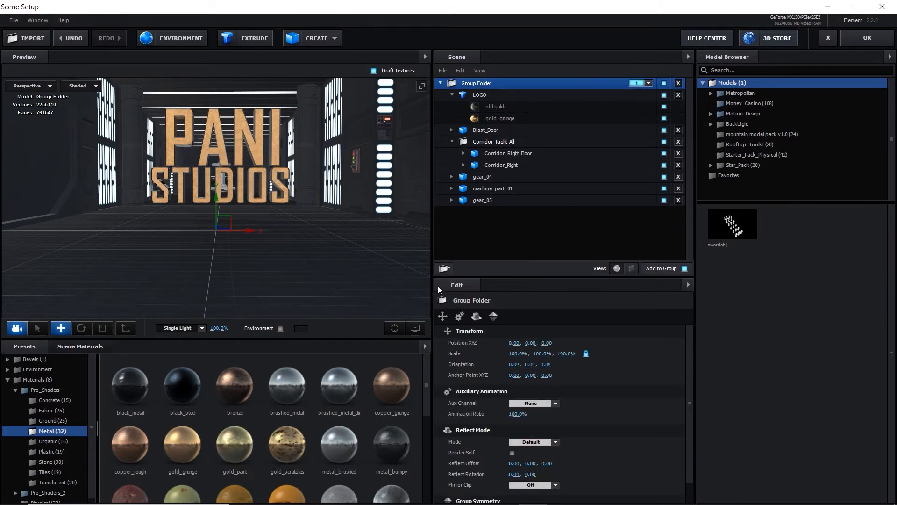
click(444, 267)
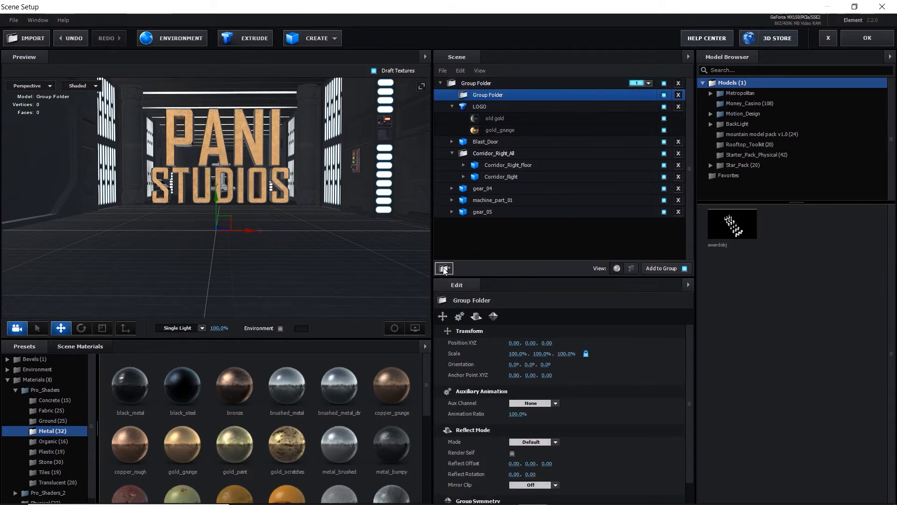
click(444, 267)
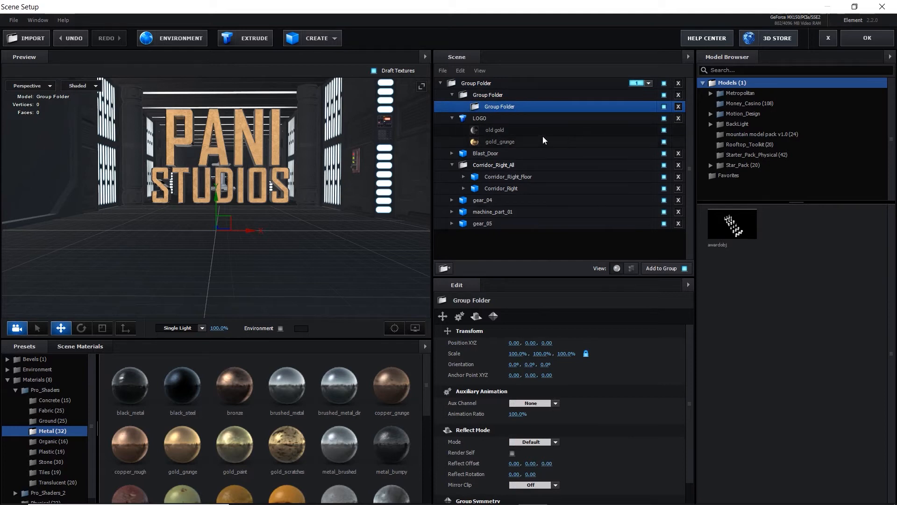
drag(498, 107, 498, 248)
drag(489, 94, 477, 253)
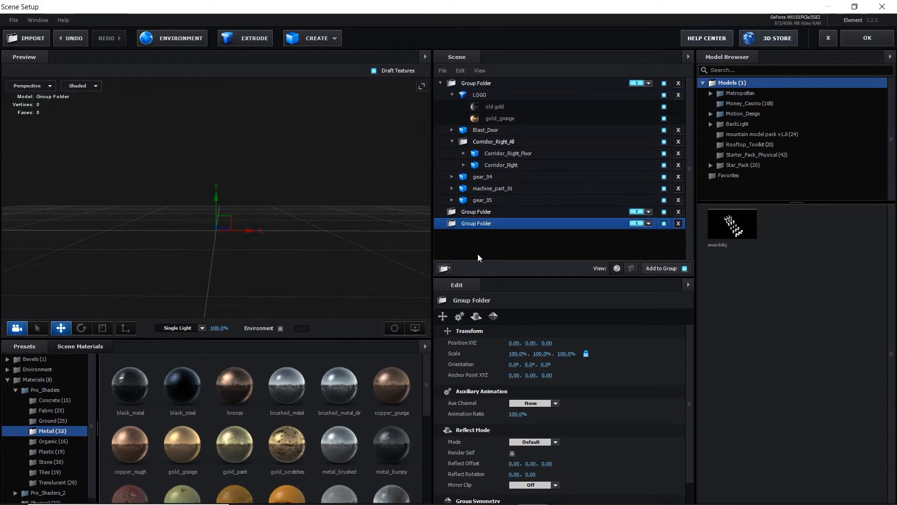
Assign the first new group folder to group 2 and the second to group 3.
click(648, 212)
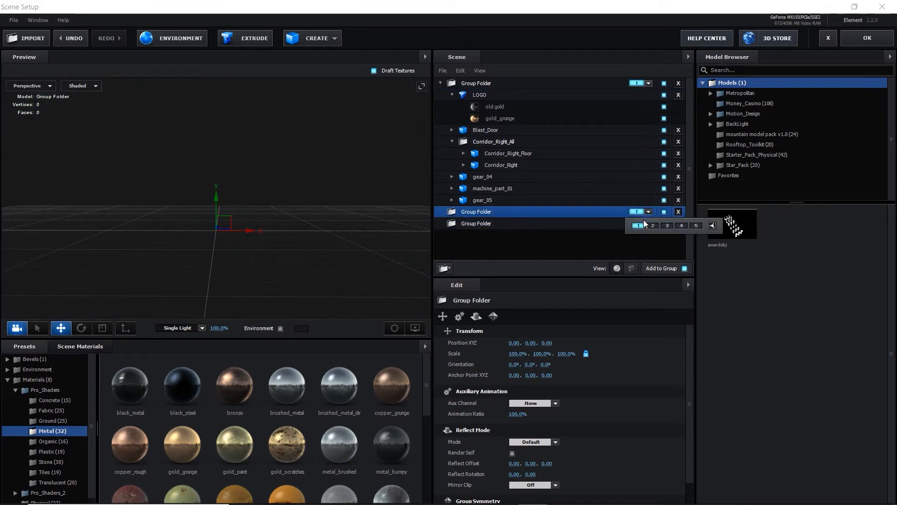
click(652, 226)
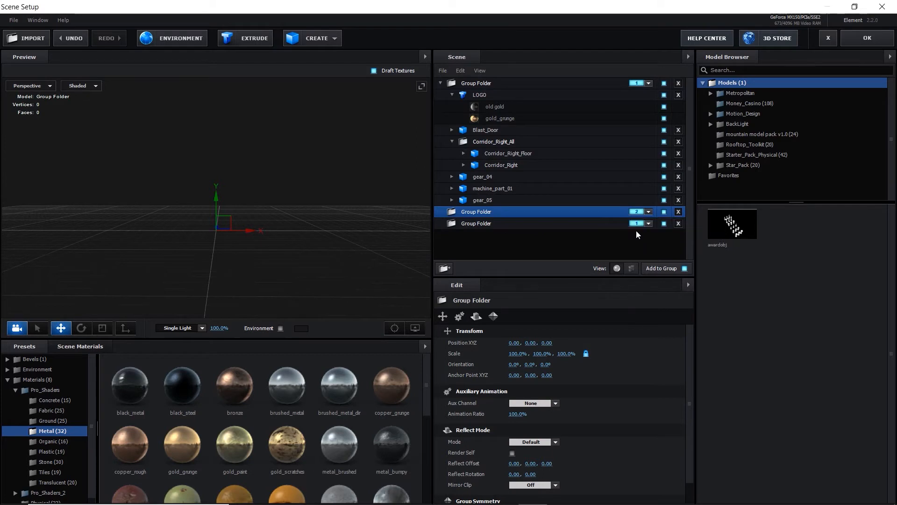
click(648, 224)
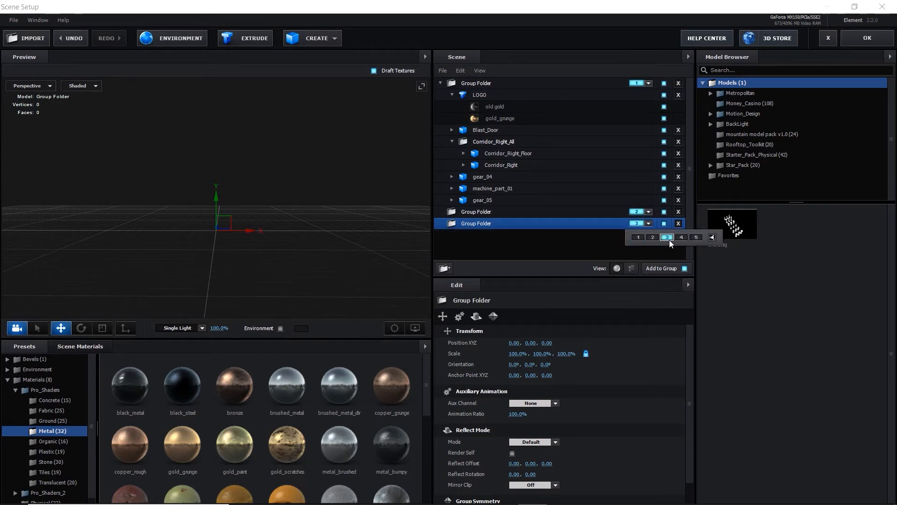
click(670, 240)
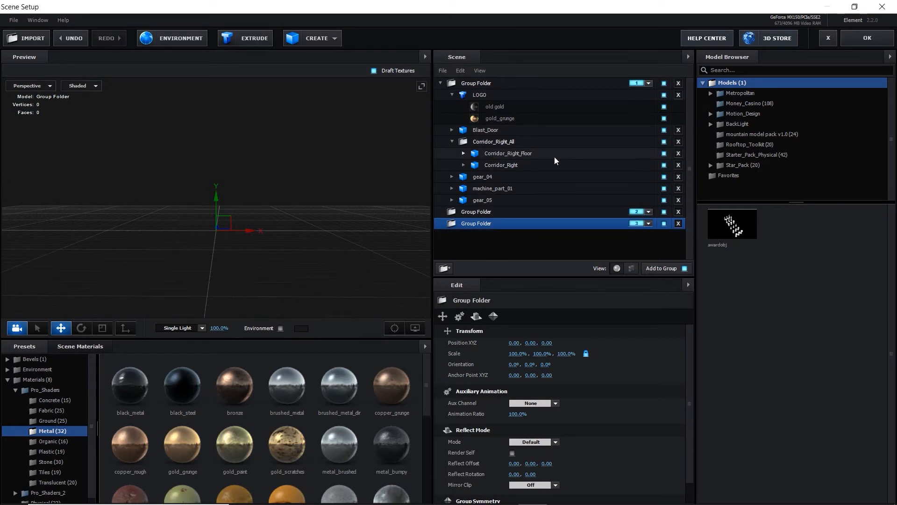
Move gear_04, machine_part_01 and gear_05 together into the group 3 folder.
click(508, 177)
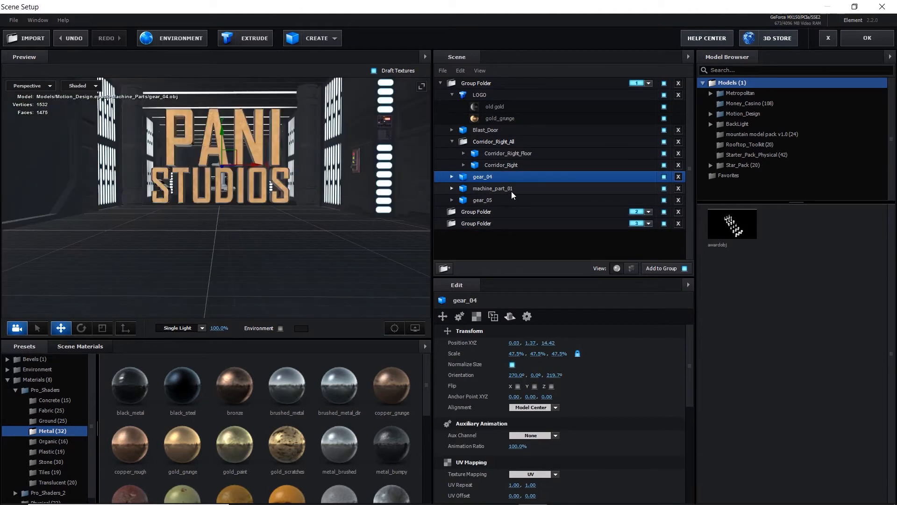
click(512, 190)
click(510, 200)
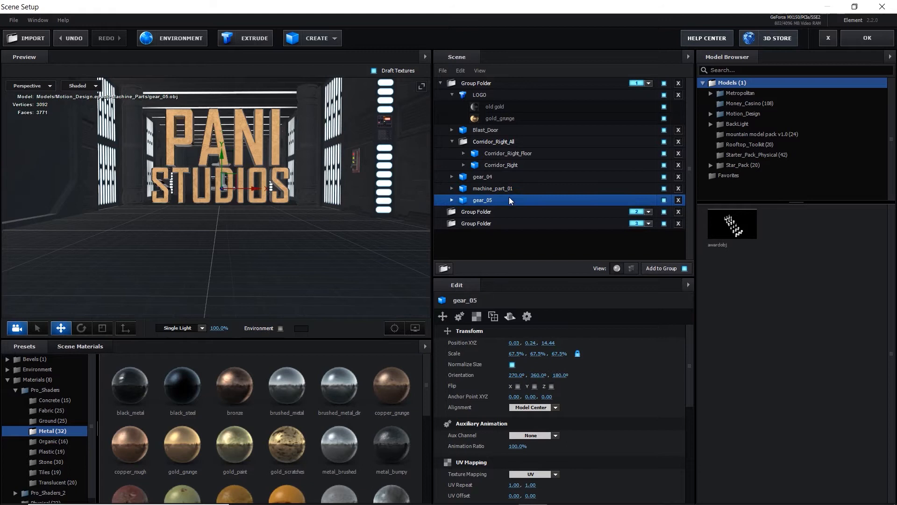
click(500, 178)
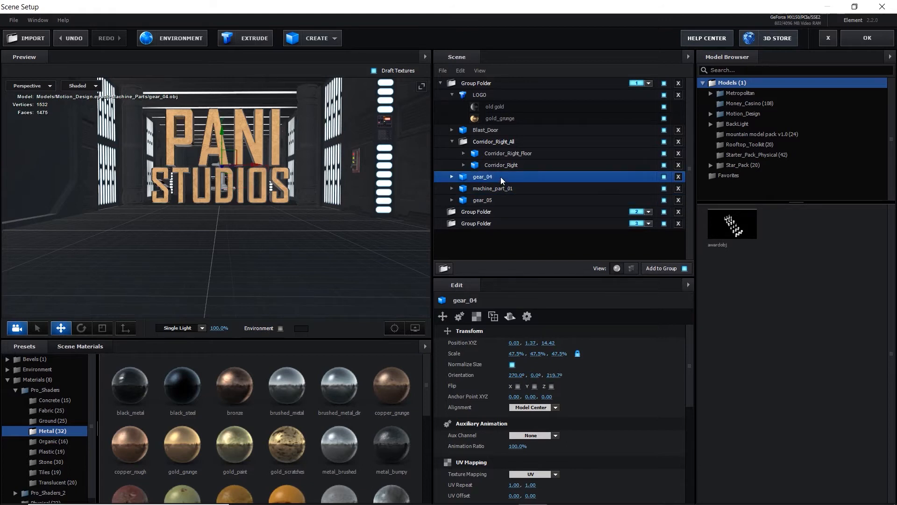
ctrl+click(511, 188)
ctrl+click(509, 200)
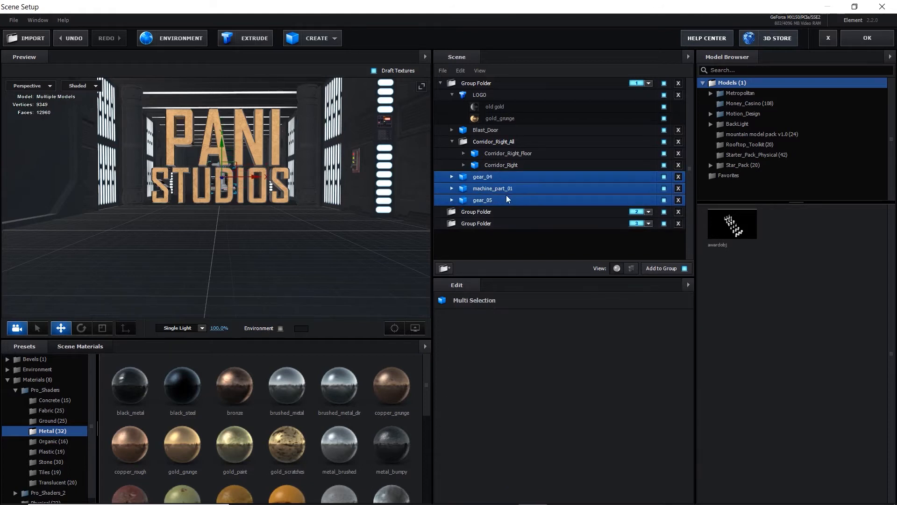
drag(496, 183, 501, 220)
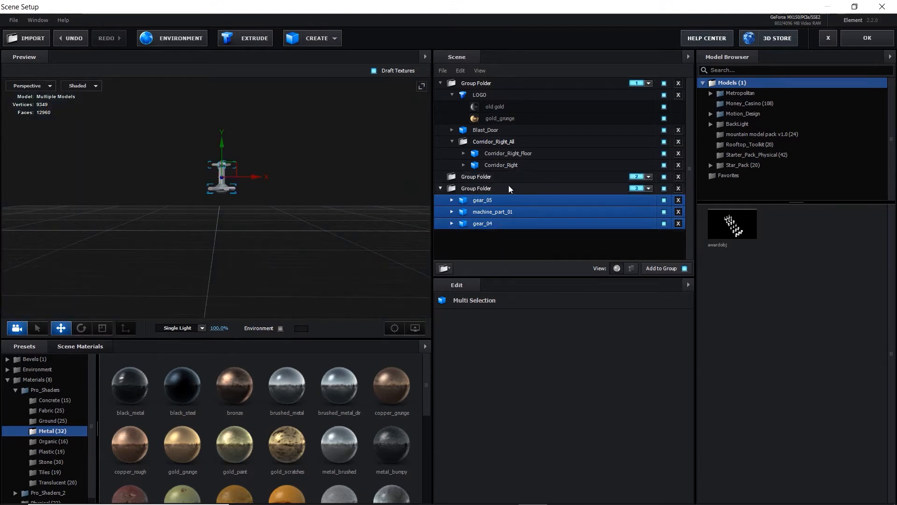
Move the LOGO model out of the group 1 folder into the group 2 folder.
click(501, 176)
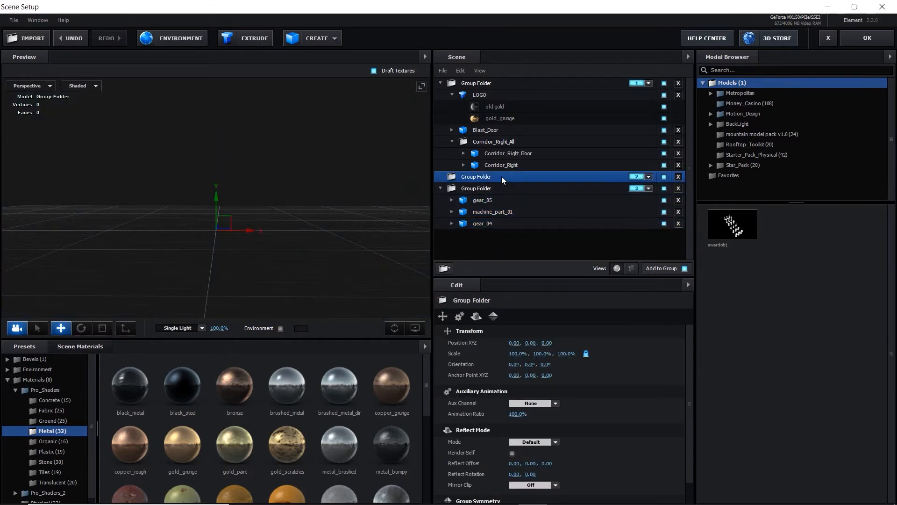
click(491, 94)
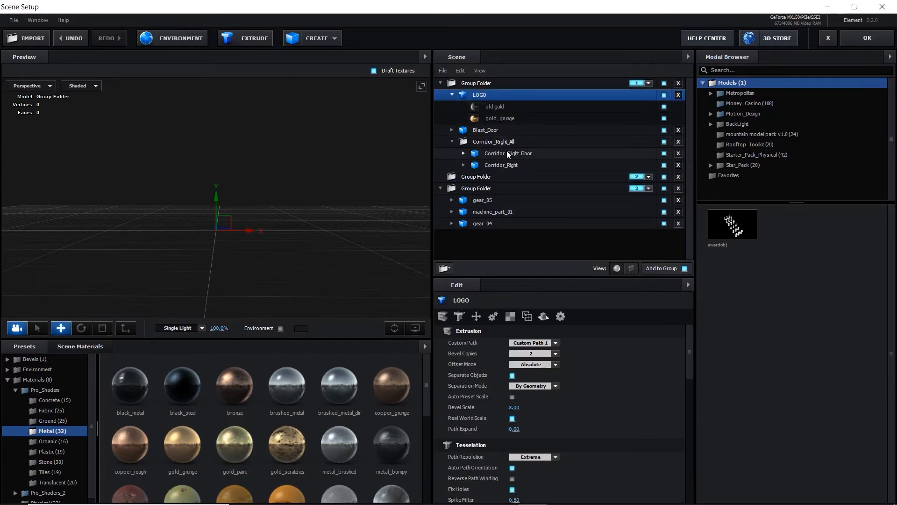
drag(484, 93, 495, 177)
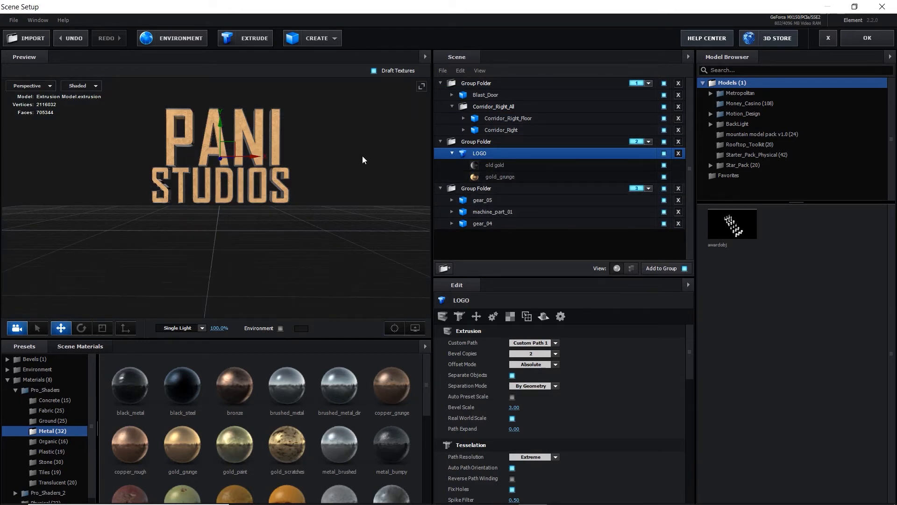
Inspect the group 1 corridor on its own and select its Corridor_Right_All folder.
click(476, 83)
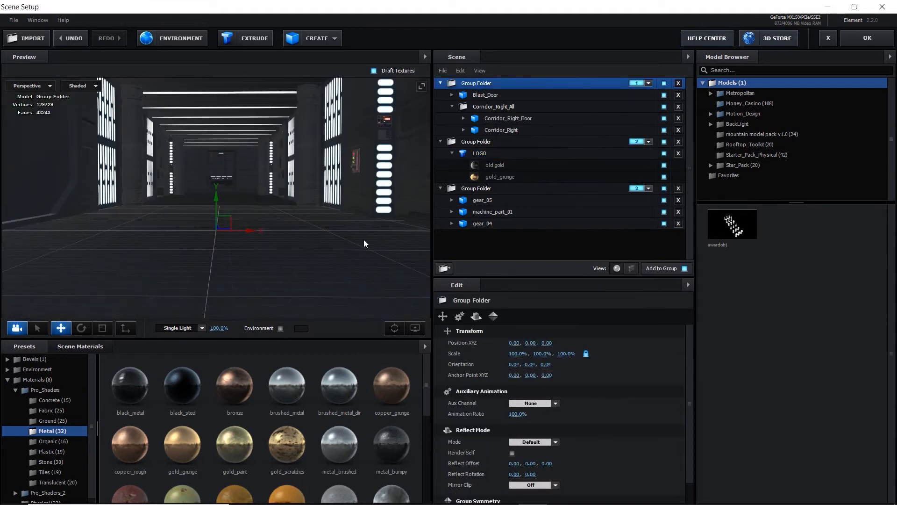
scroll(364, 241, up, 3)
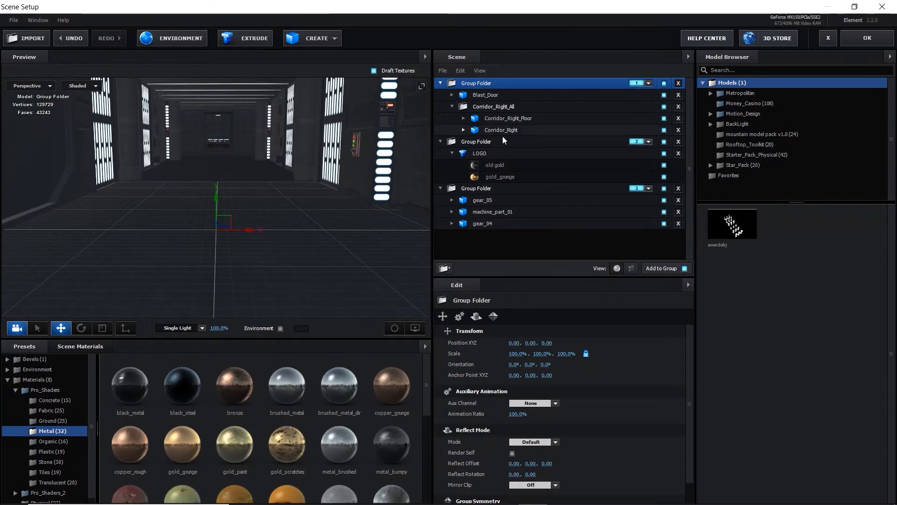
click(496, 107)
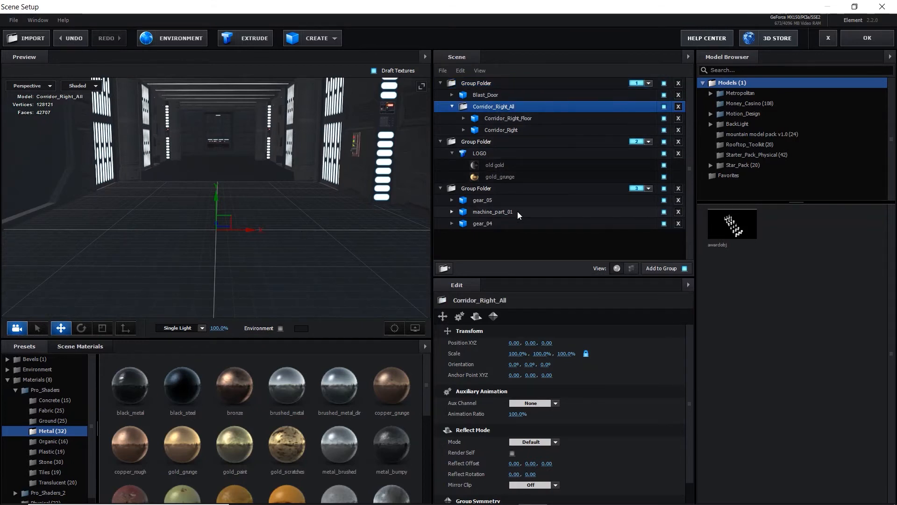
Set the reflect mode of the Corridor_Right_Floor model to Mirror Surface.
click(522, 117)
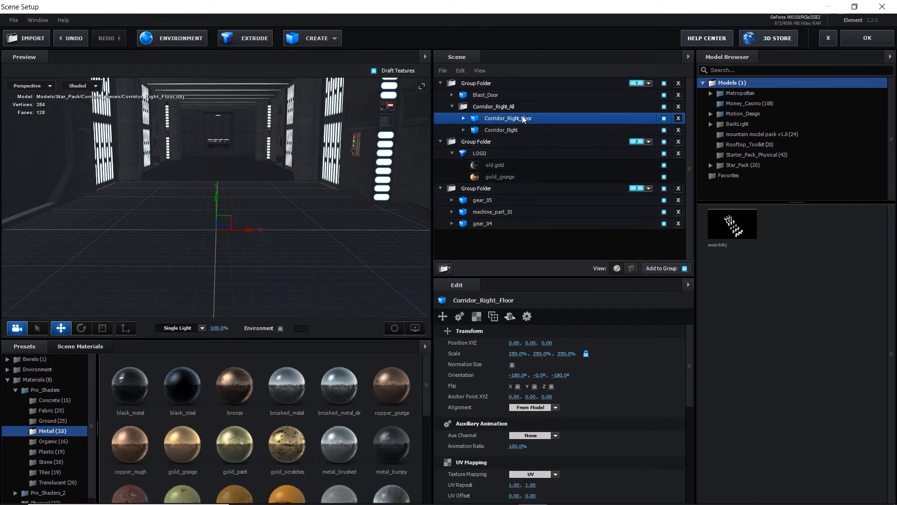
right_click(522, 118)
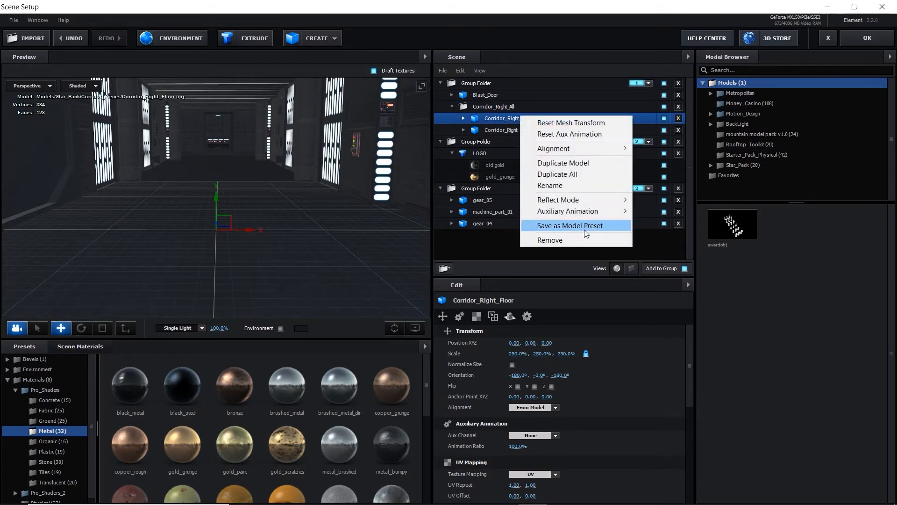
mouse_move(600, 197)
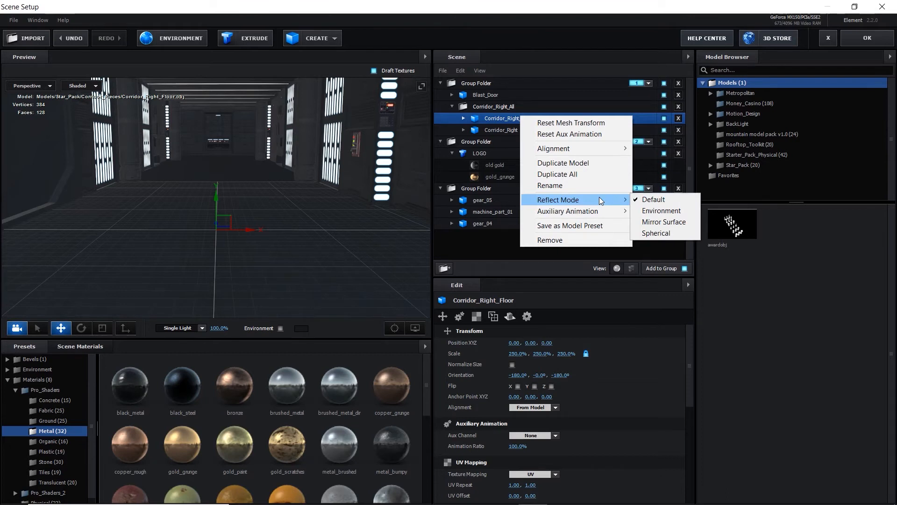
click(659, 221)
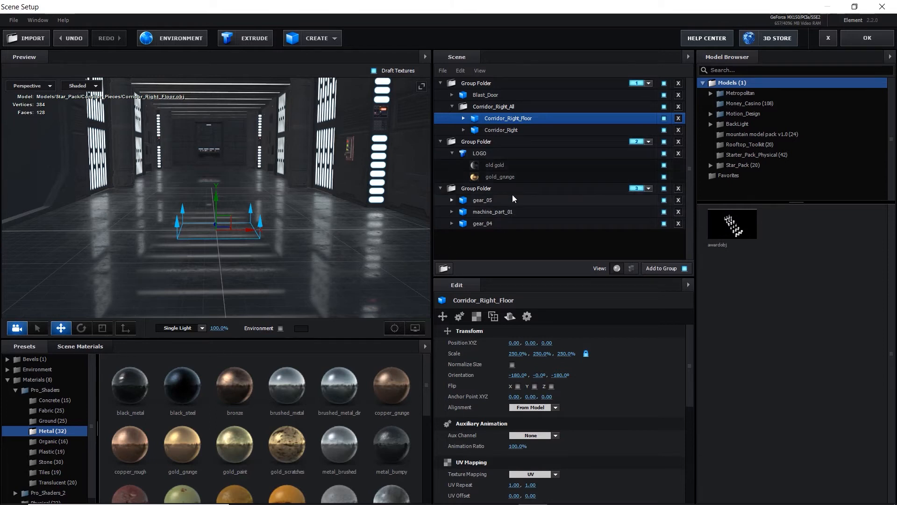
Switch the scene listing so that the LOGO model is broken down into its individual paths.
click(489, 156)
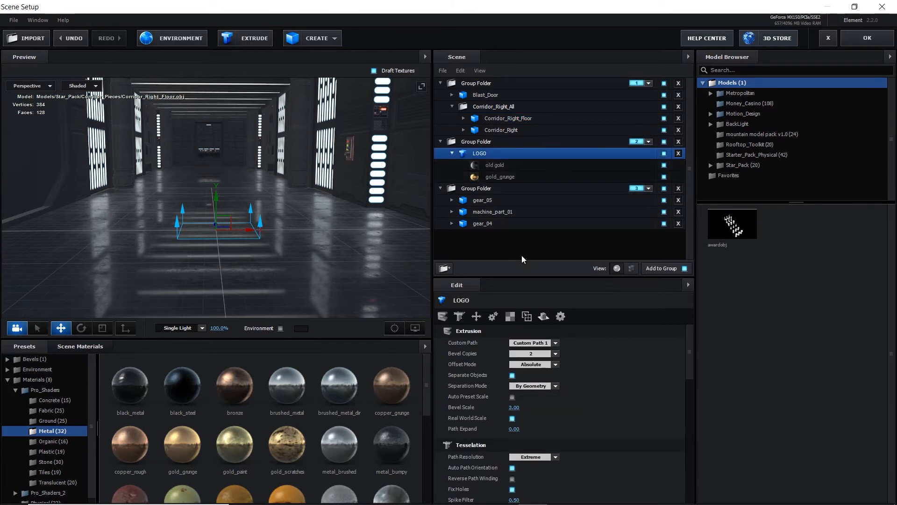
click(632, 270)
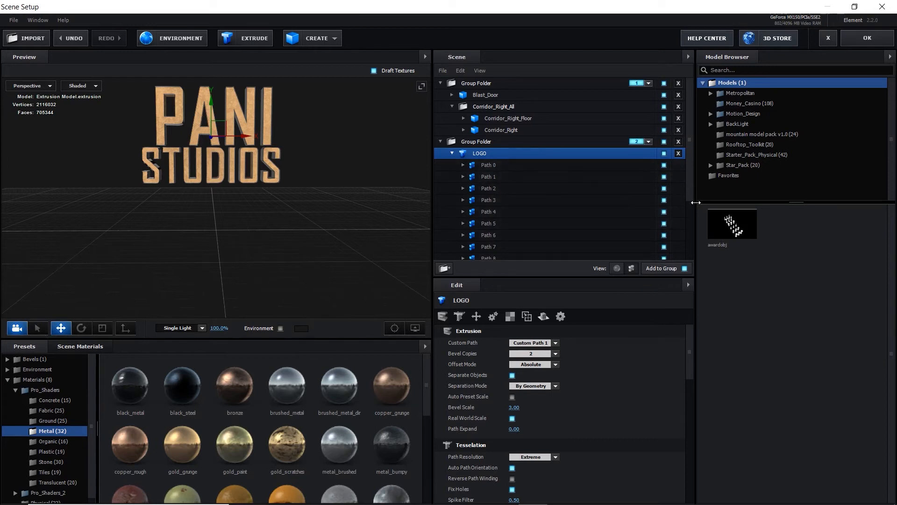
Toggle the visibility of LOGO's Path 0 through Path 4 one after another to identify the letter each path represents.
click(666, 166)
click(666, 165)
click(667, 165)
click(667, 166)
click(665, 176)
click(664, 177)
click(664, 176)
click(664, 177)
click(665, 188)
click(665, 189)
click(664, 200)
click(664, 200)
click(664, 212)
click(664, 212)
click(664, 212)
click(664, 212)
Assign Path 0 to Path 3, the PANI letters, together to auxiliary animation Channel 1.
click(511, 166)
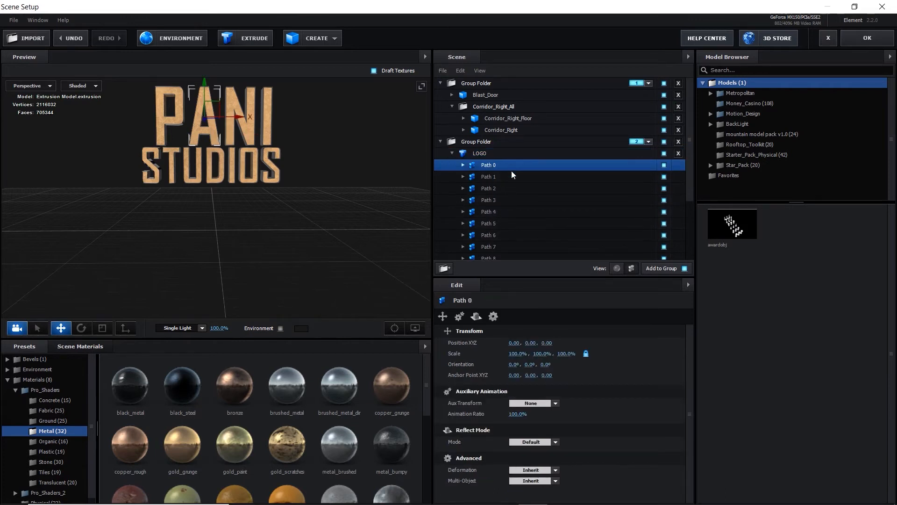
ctrl+click(503, 178)
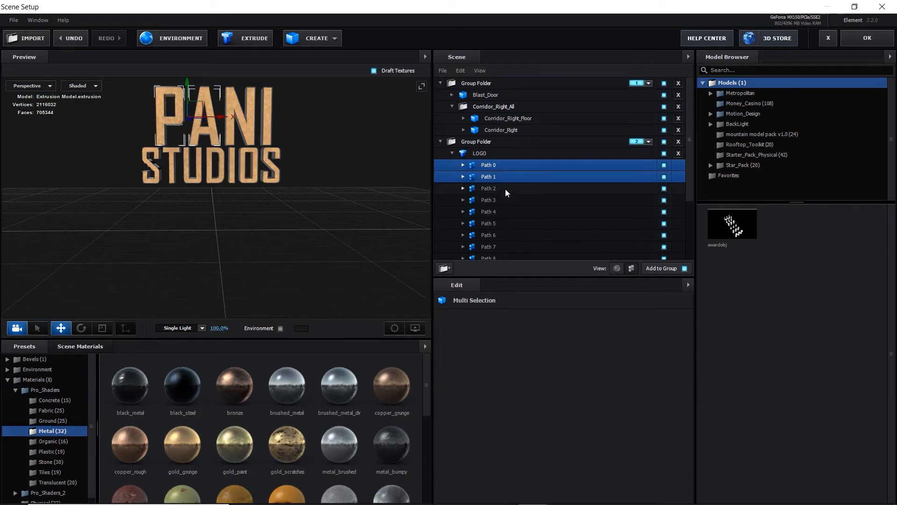
ctrl+click(505, 189)
ctrl+click(507, 201)
right_click(499, 171)
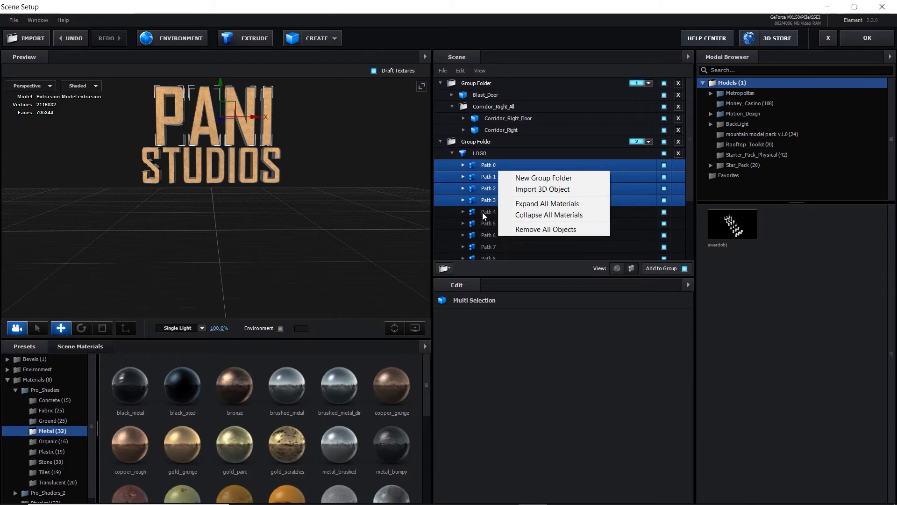
right_click(482, 178)
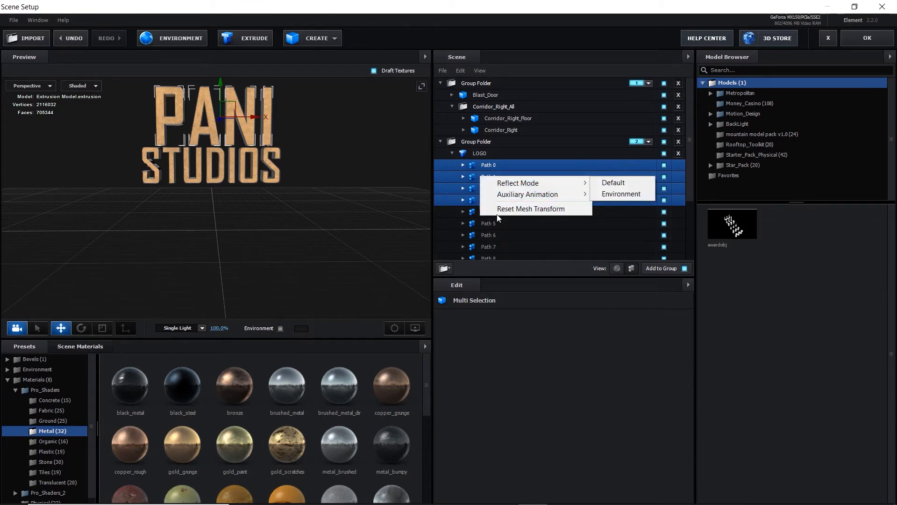
mouse_move(546, 195)
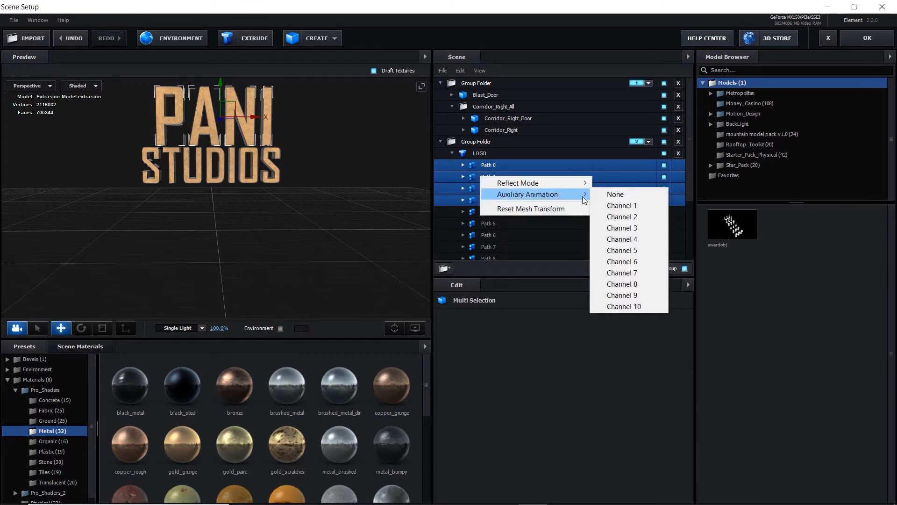
click(607, 207)
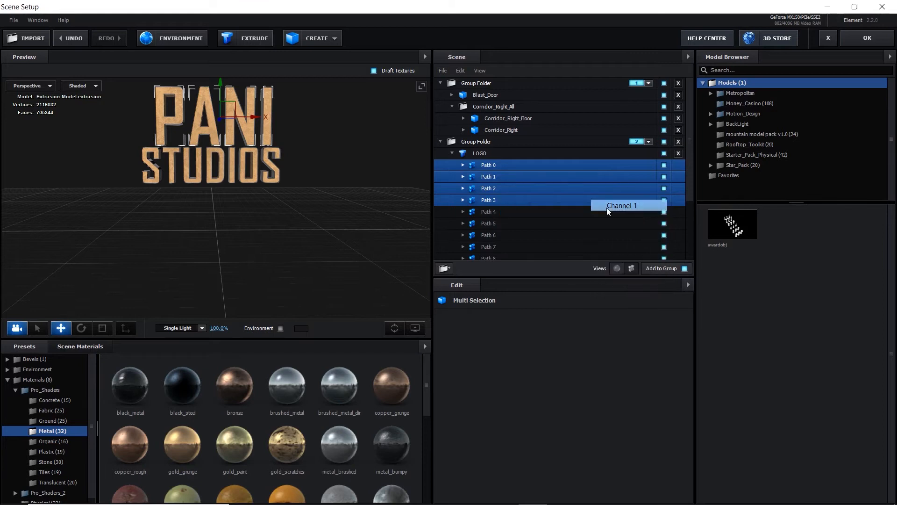
Assign Path 4 to Path 10, the STUDIOS letters, together to auxiliary animation Channel 2.
click(496, 212)
scroll(504, 219, down, 3)
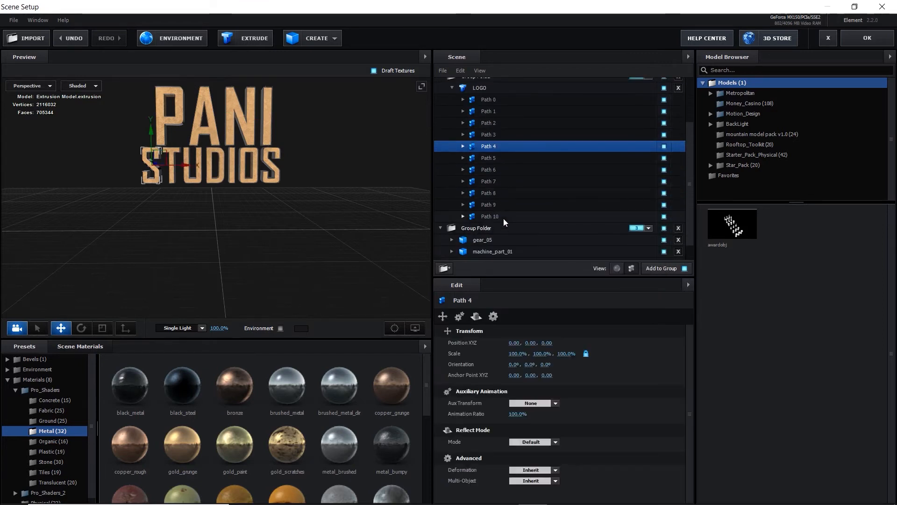
shift+click(503, 158)
shift+click(505, 169)
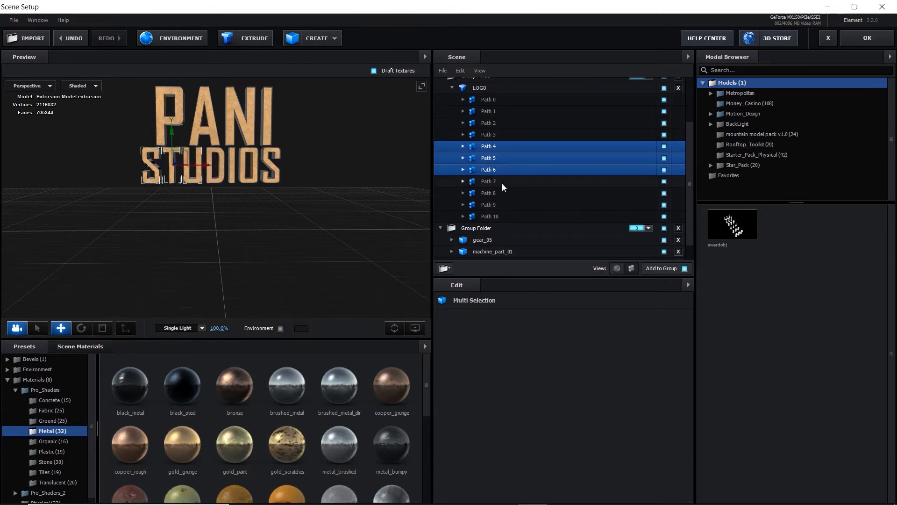
shift+click(502, 182)
shift+click(500, 193)
shift+click(496, 204)
shift+click(493, 216)
right_click(496, 176)
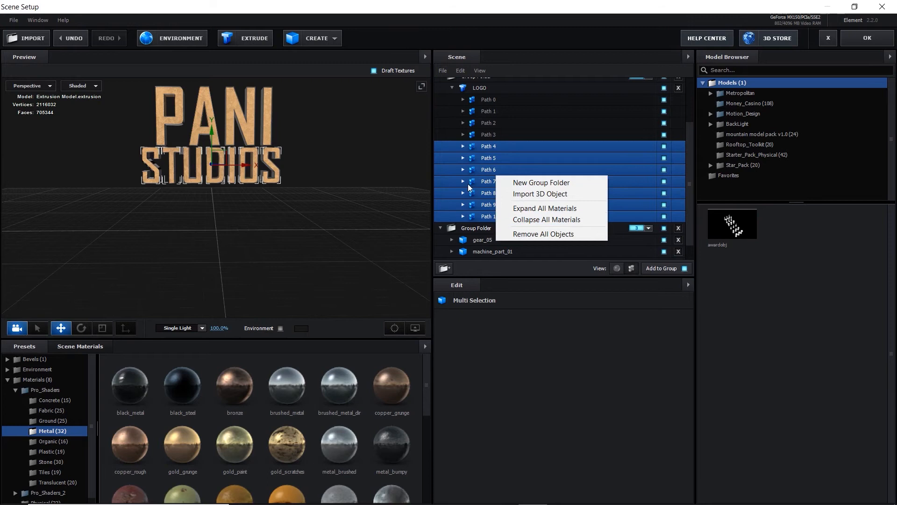
right_click(481, 168)
mouse_move(584, 185)
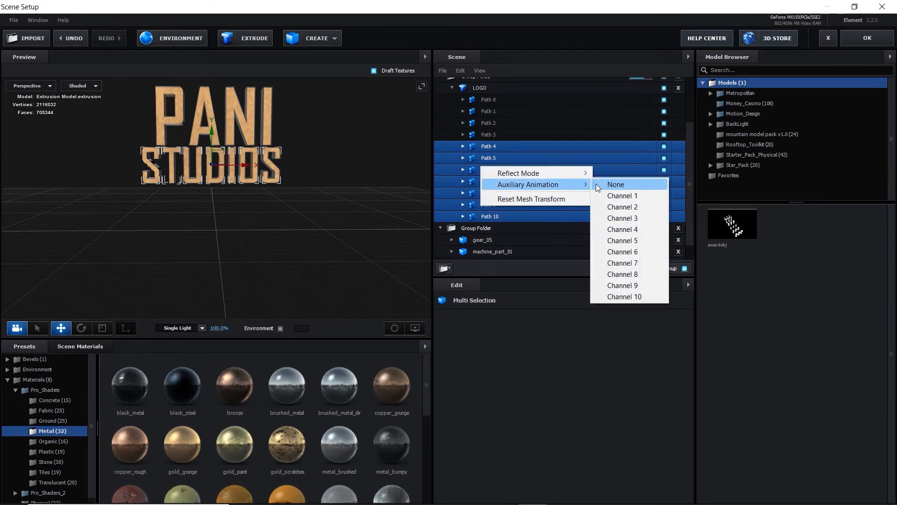
click(616, 207)
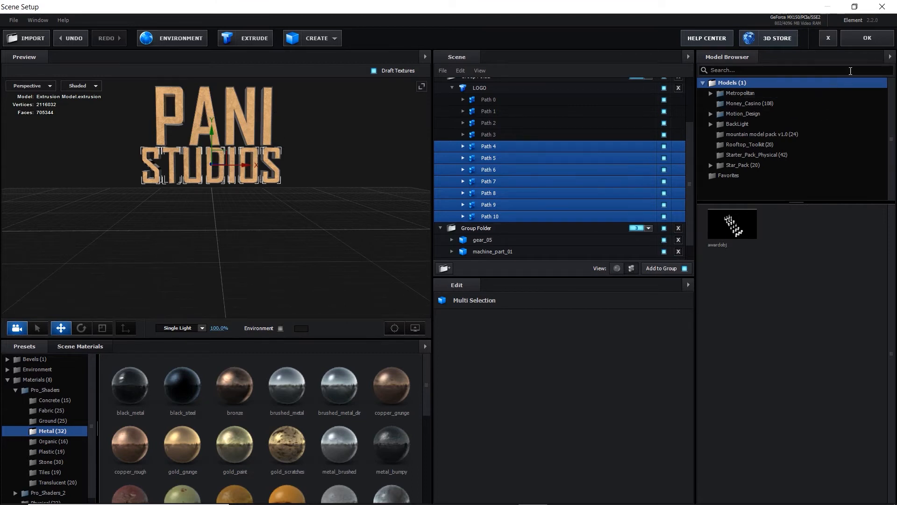
Accept the scene setup and turn off the title/action safe guides in the Comp 2 view.
click(865, 41)
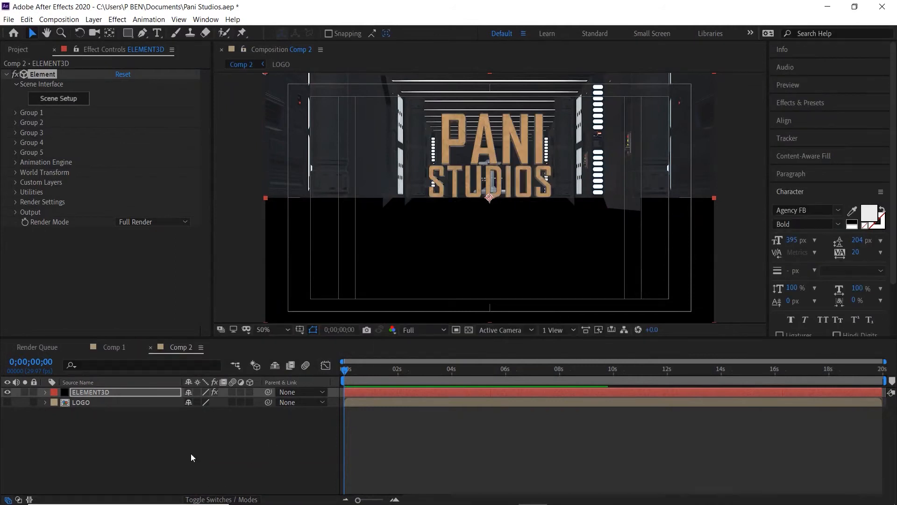
key(slash)
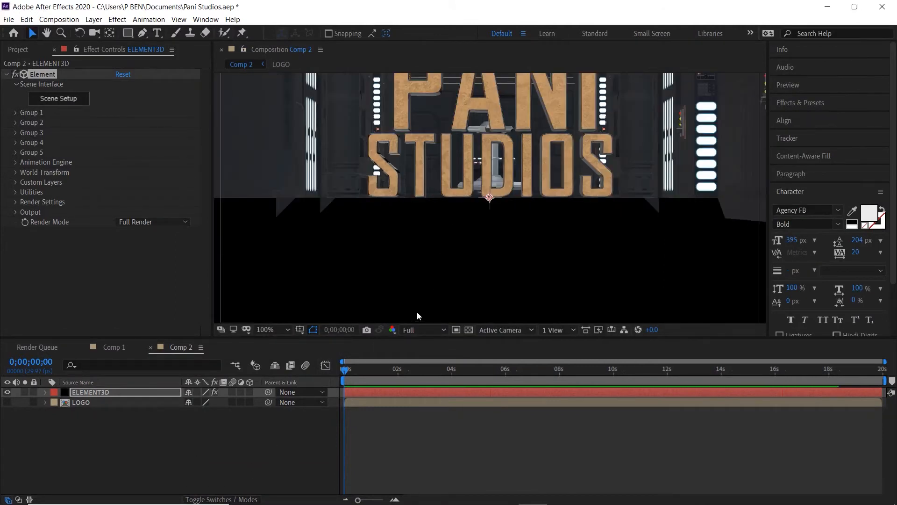
scroll(458, 228, down, 1)
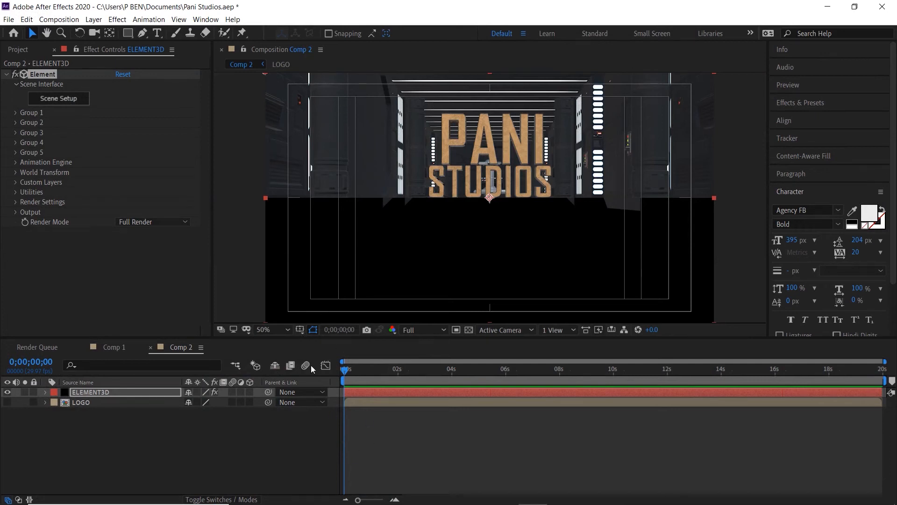
click(300, 330)
click(318, 341)
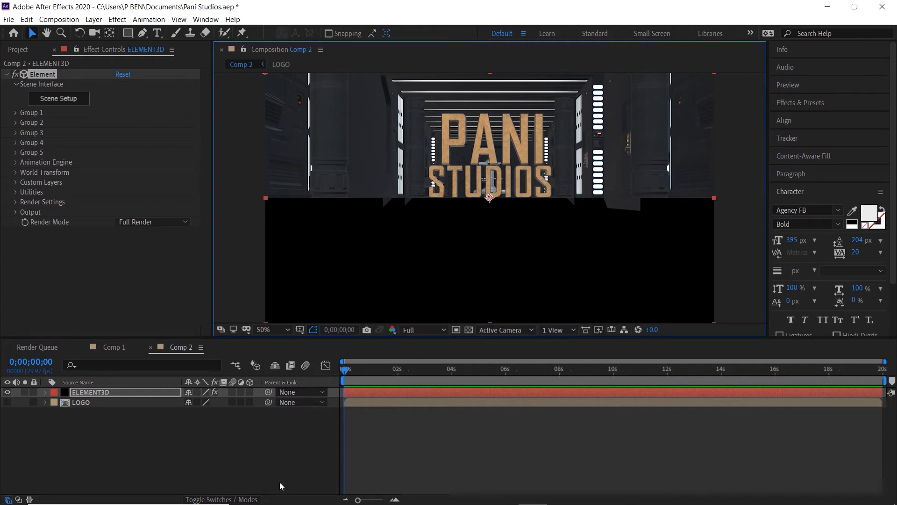
Add a two-node camera with the 80mm preset to Comp 2, leaving depth of field disabled.
click(228, 457)
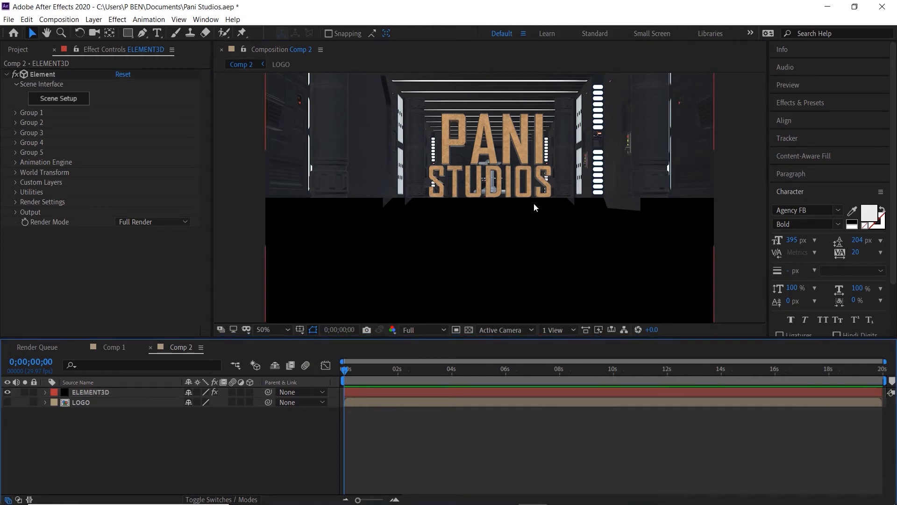
right_click(257, 449)
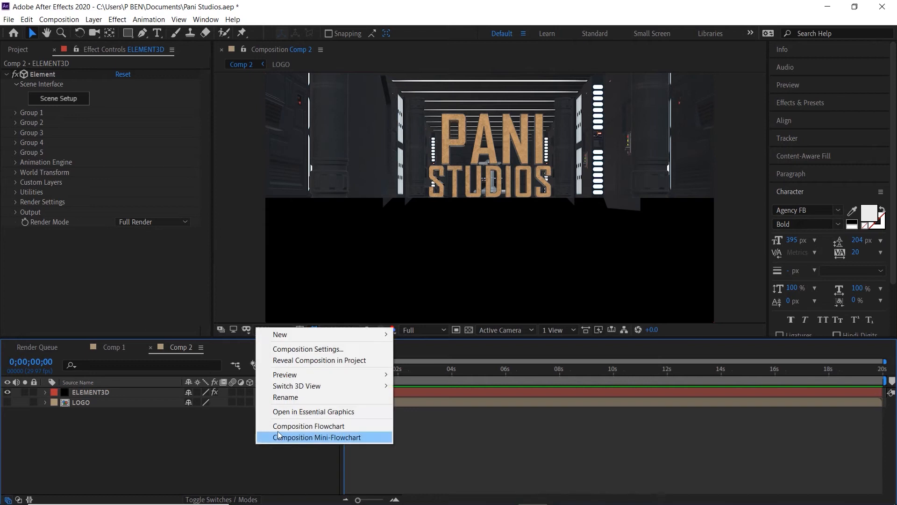
mouse_move(327, 335)
click(422, 382)
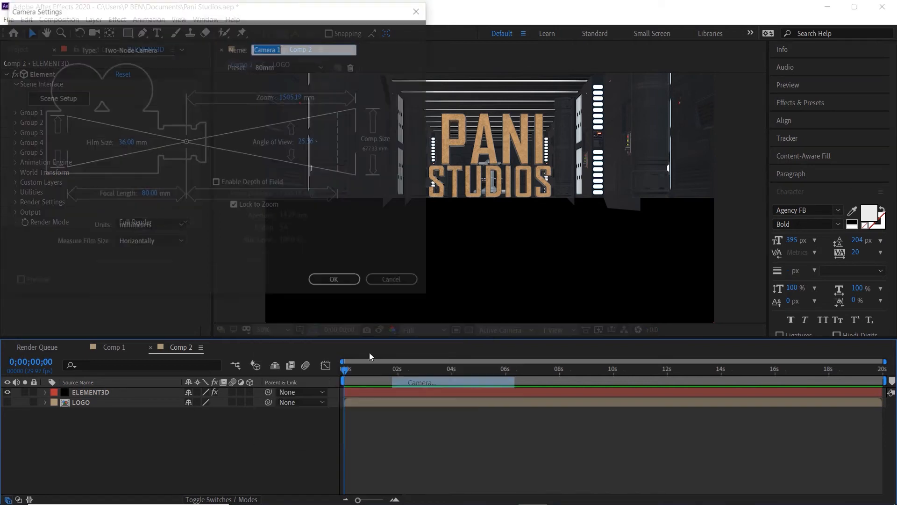
click(337, 281)
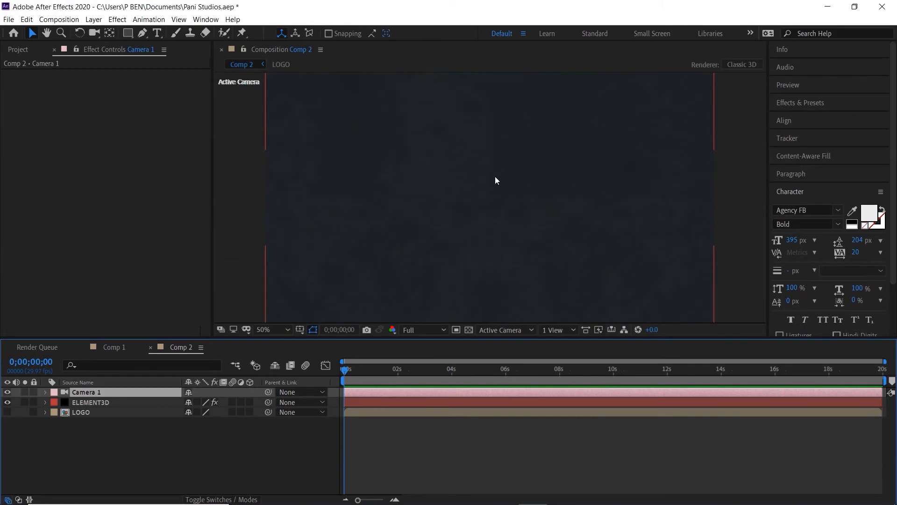
Dolly the new camera back until the whole PANI STUDIOS logo and the surrounding corridor are in frame.
key(c)
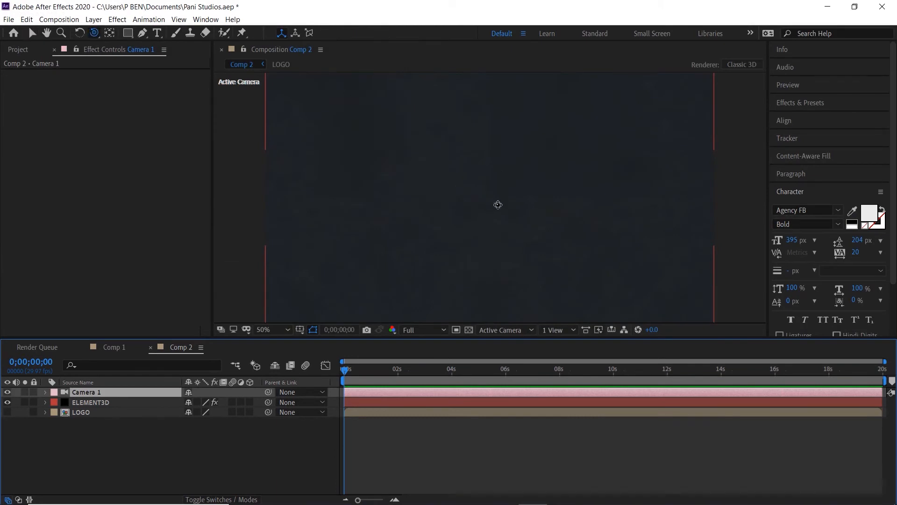
drag(495, 210, 499, 171)
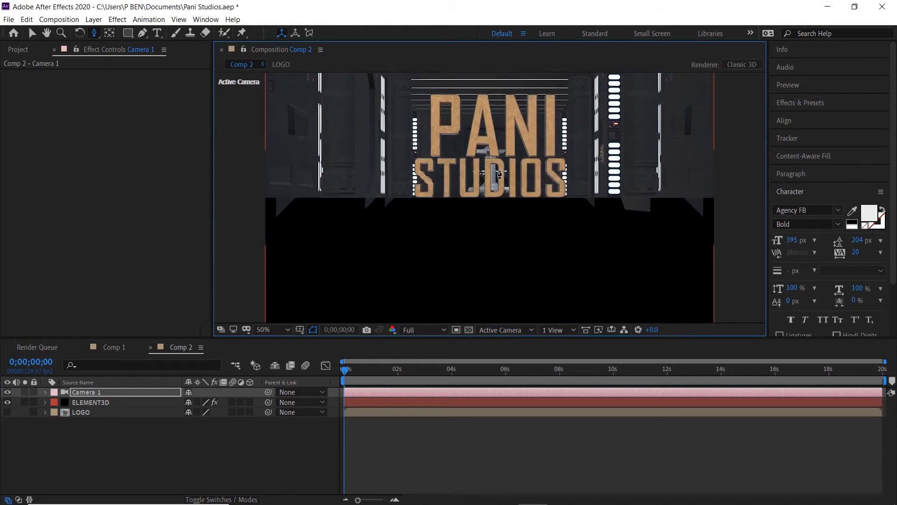
key(c)
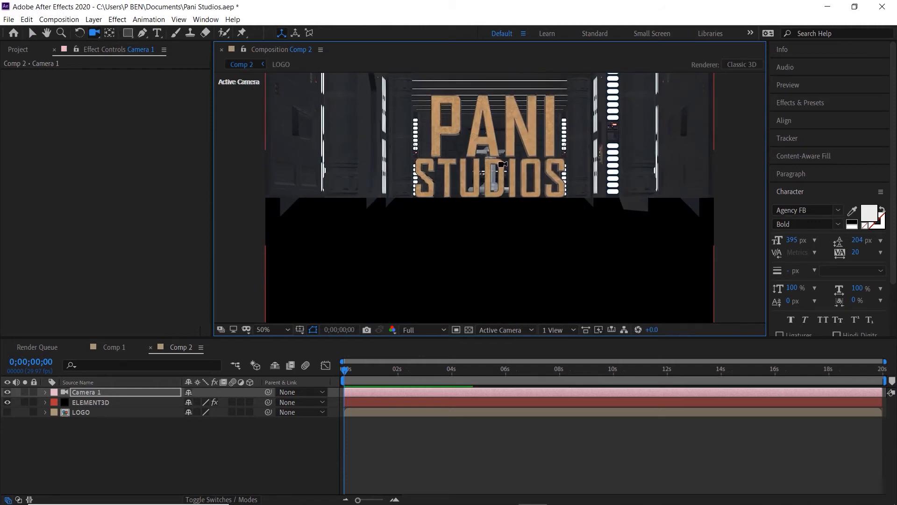
Reposition the camera so the view shows the reflective corridor floor beneath the PANI STUDIOS logo.
drag(500, 152, 501, 153)
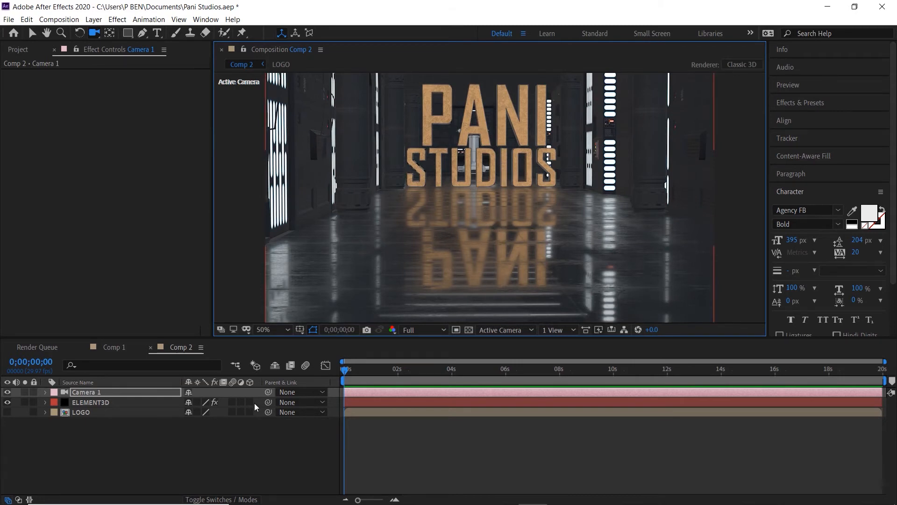
key(v)
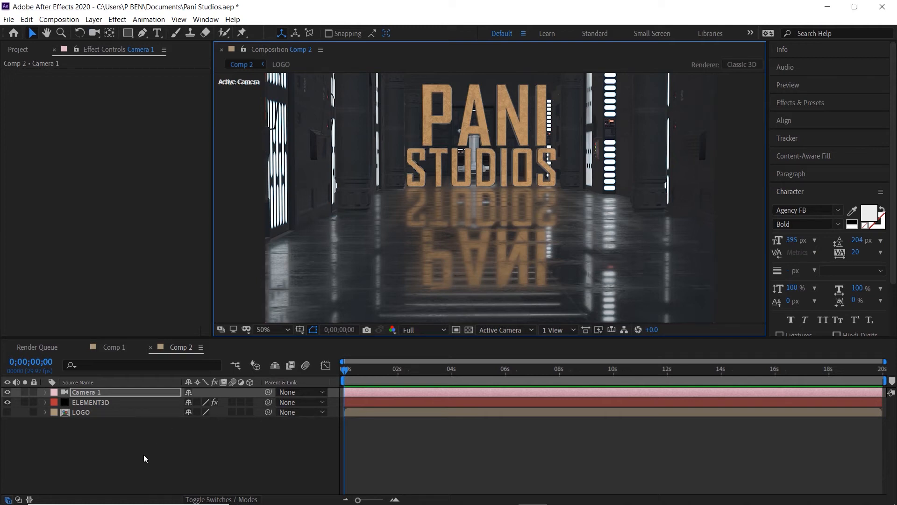
Enable ambient occlusion in the render settings of the ELEMENT3D layer's Element effect.
click(144, 402)
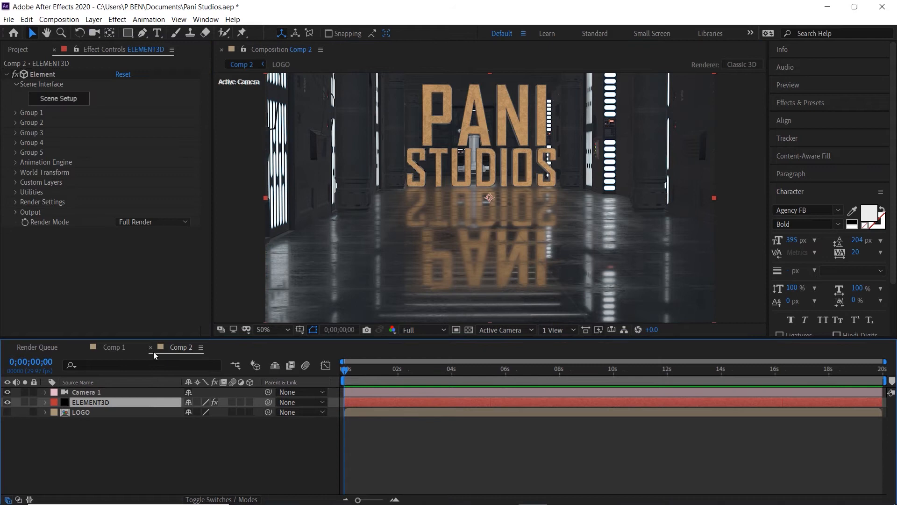
click(15, 202)
scroll(40, 256, down, 1)
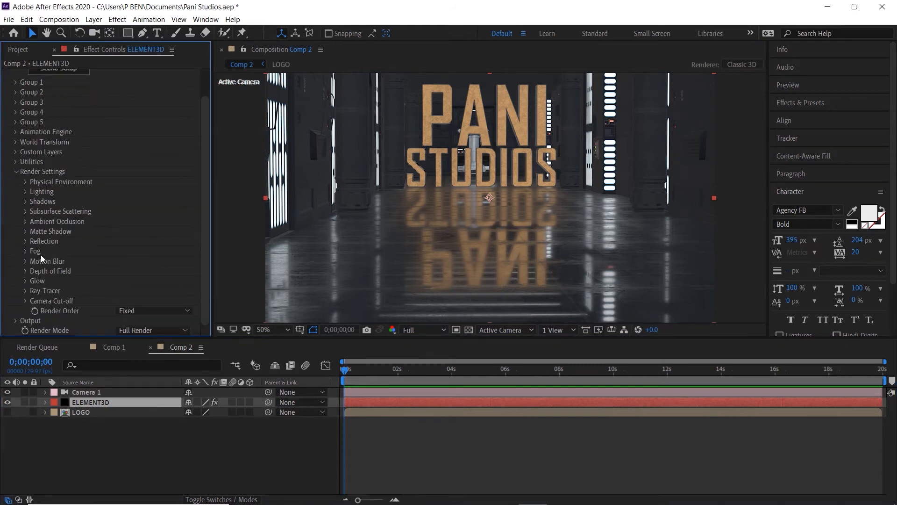
click(25, 221)
scroll(84, 273, down, 1)
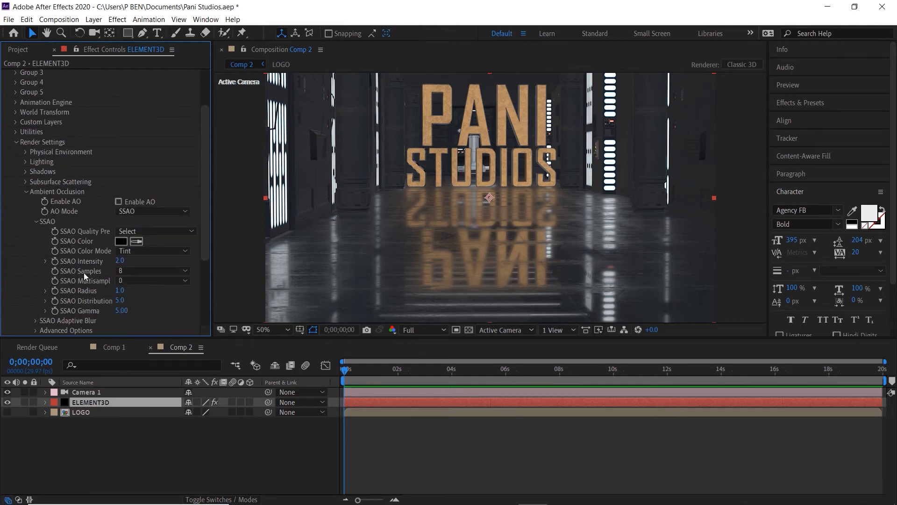
click(119, 203)
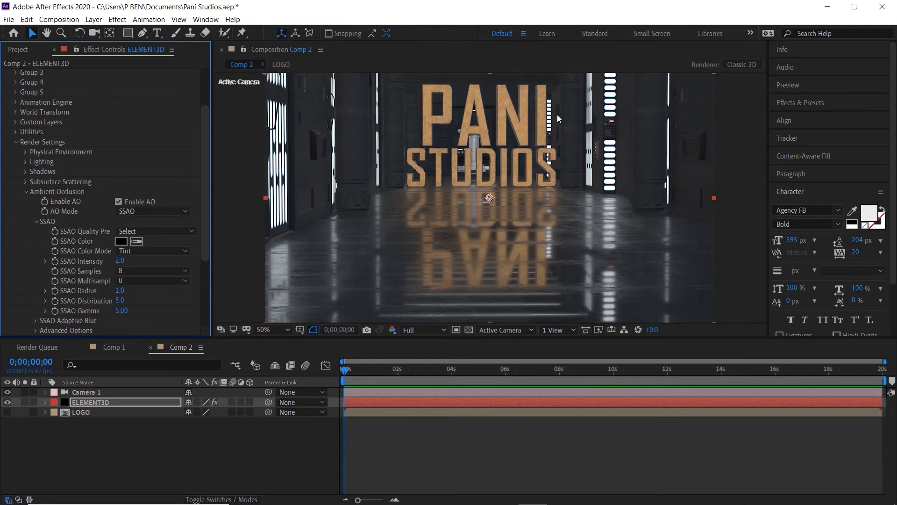
Set the Element effect's SSAO Intensity to 10.0 and SSAO Gamma to 5.93.
drag(206, 122, 209, 161)
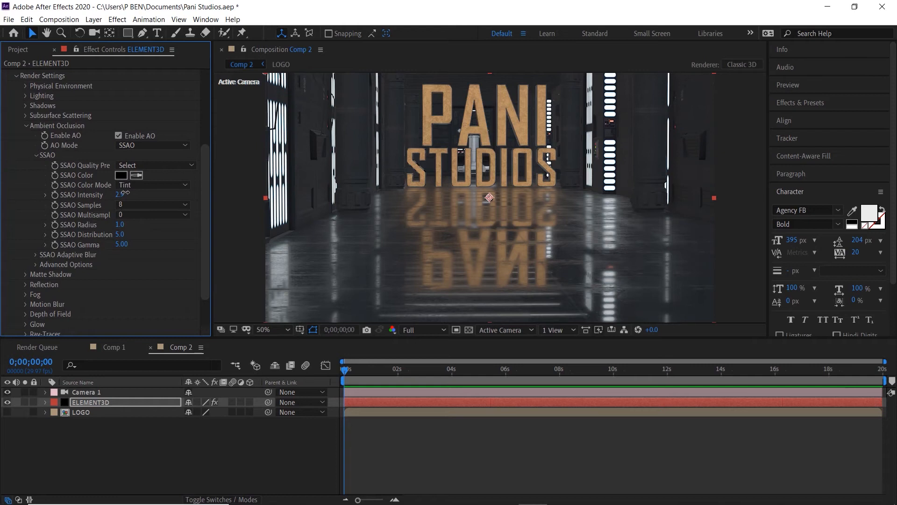
drag(140, 192, 137, 294)
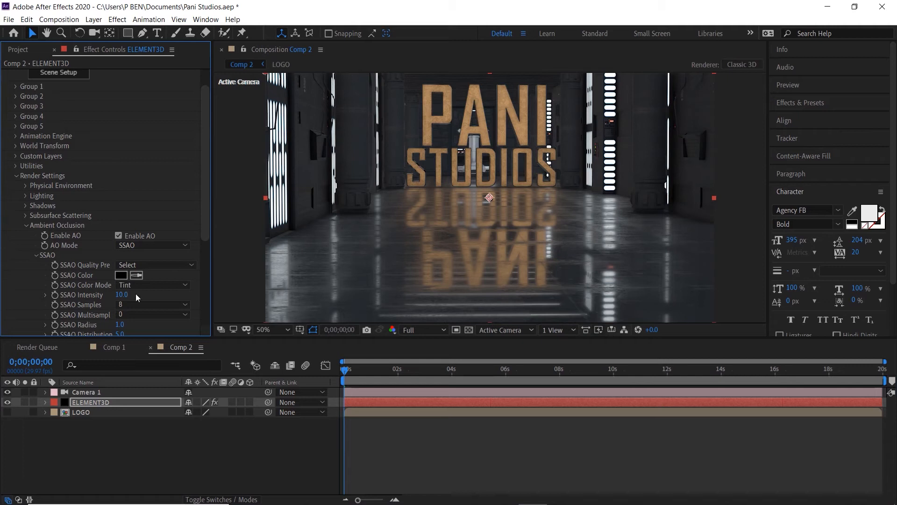
drag(203, 141, 207, 204)
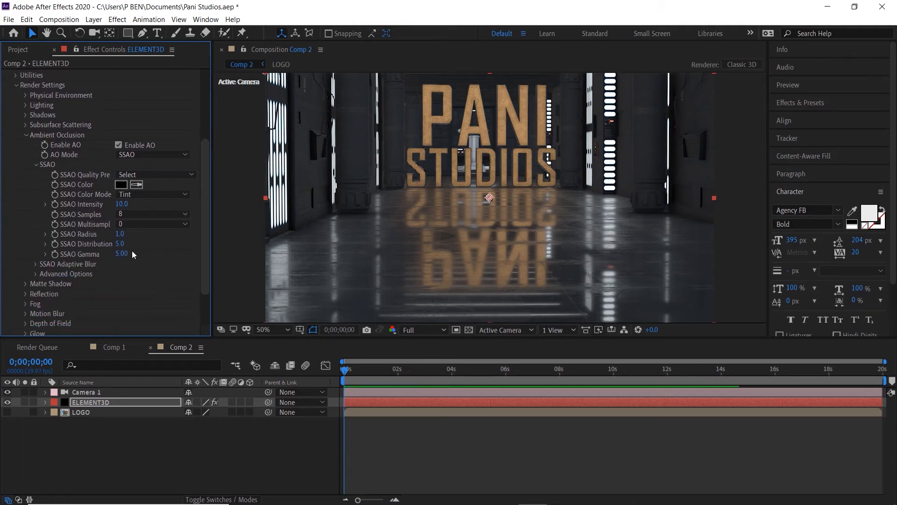
drag(127, 251, 144, 251)
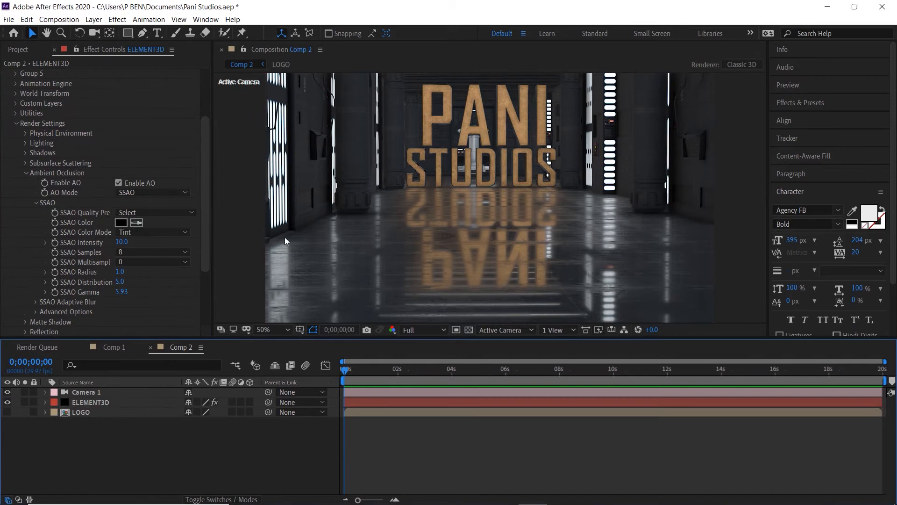
Add a magenta parallel light with 212% intensity, smooth falloff, radius 413 and falloff distance 482.
right_click(147, 457)
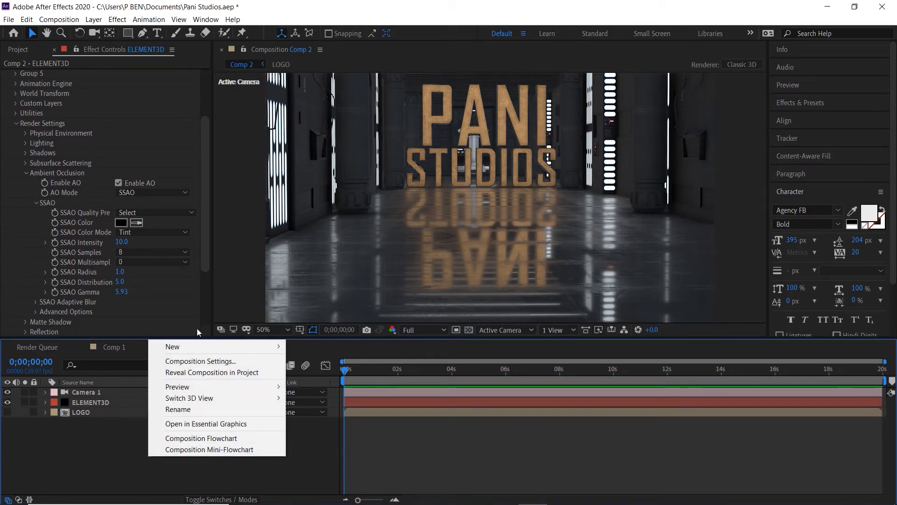
mouse_move(199, 347)
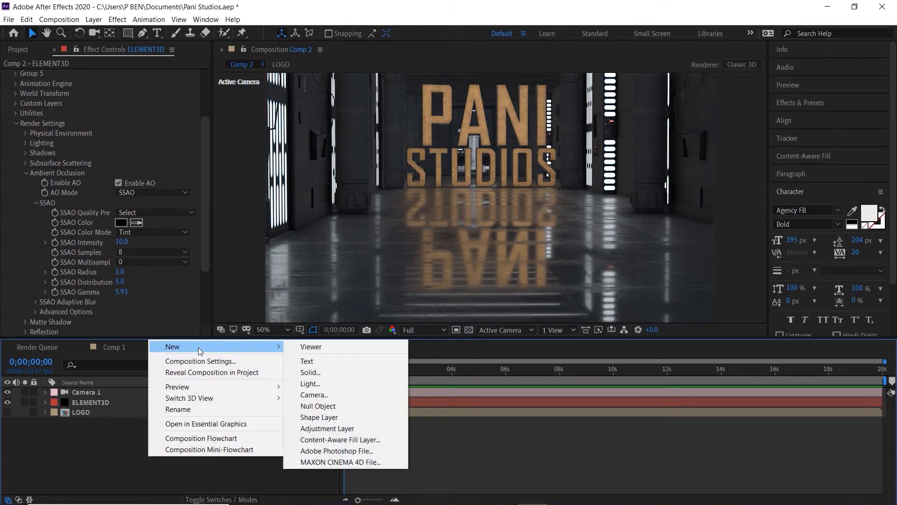
click(332, 385)
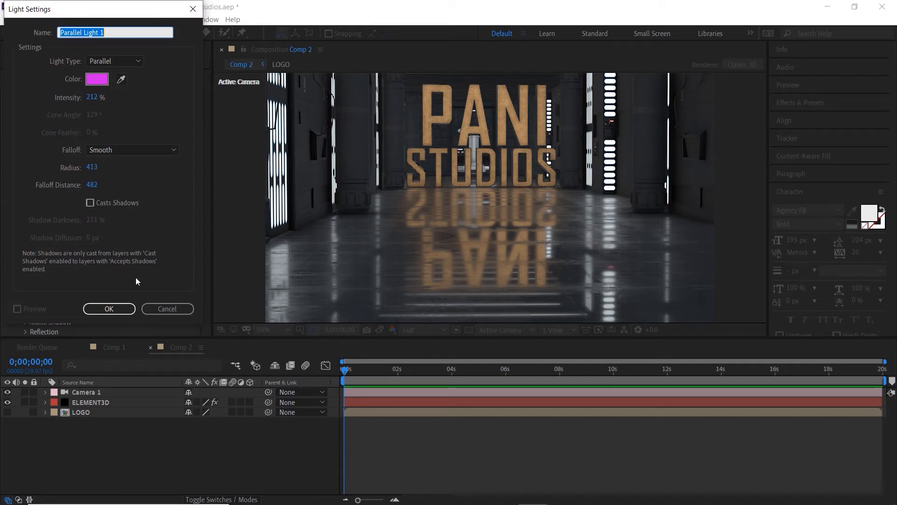
click(107, 309)
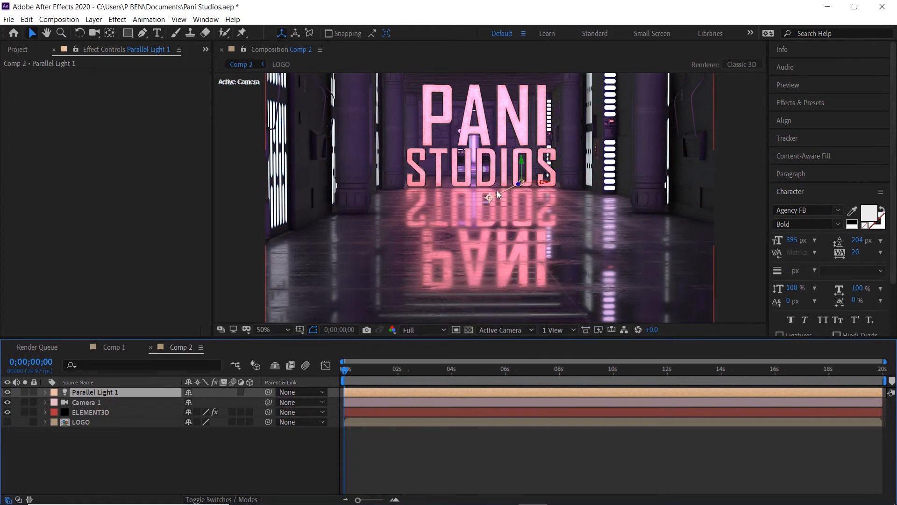
Aim the magenta parallel light by moving its point of interest to the upper part of the corridor's right-hand column.
drag(489, 198, 643, 104)
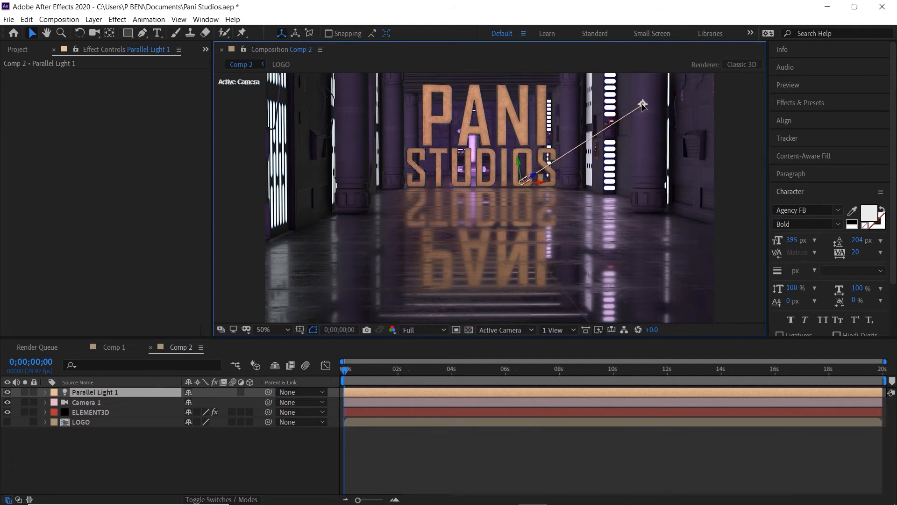
drag(518, 159, 520, 162)
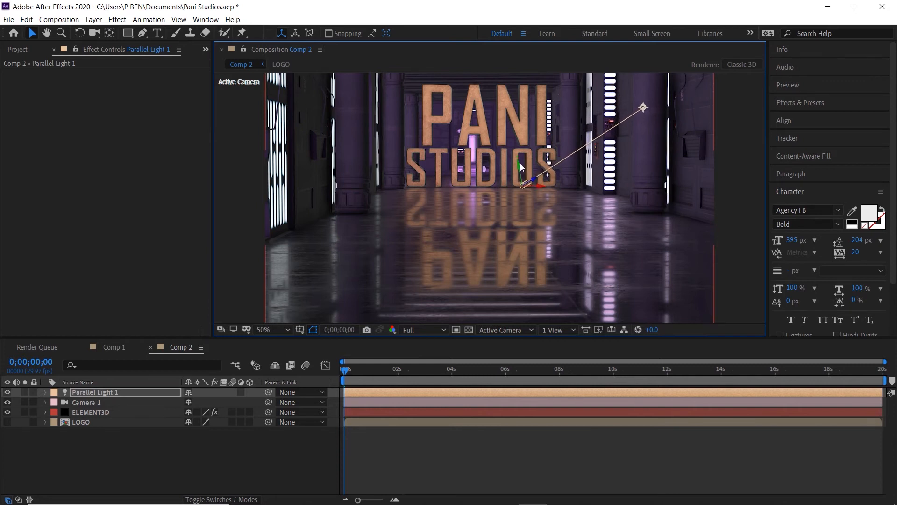
drag(644, 107, 644, 106)
Add a second parallel light with 164% intensity and the green colour 23EC85.
right_click(125, 452)
mouse_move(169, 345)
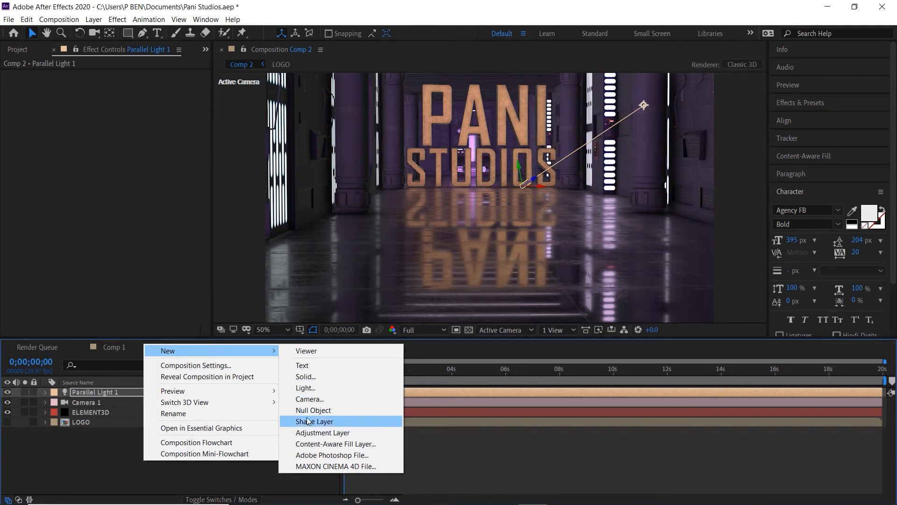
click(316, 387)
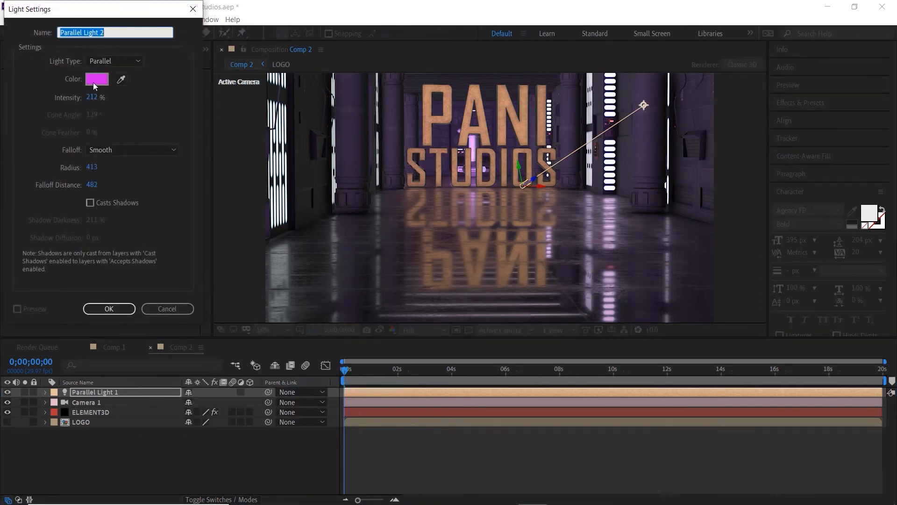
click(90, 98)
text(164)
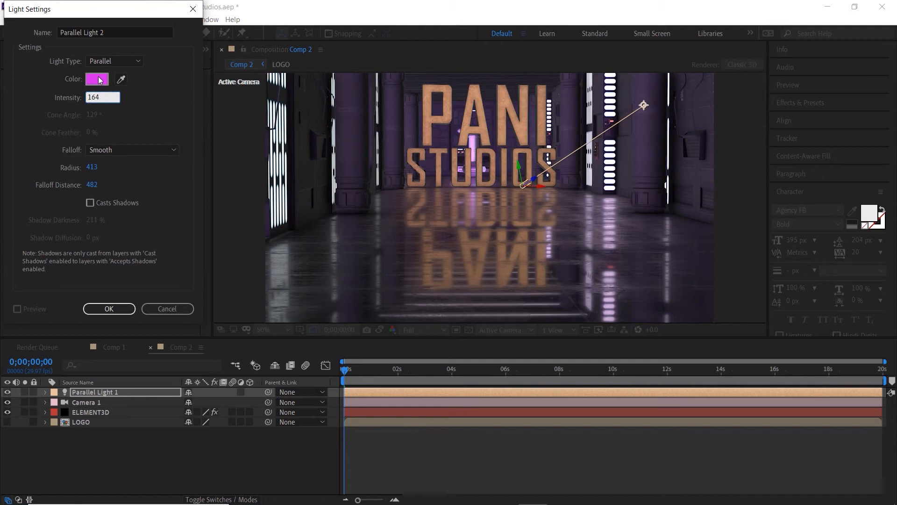
click(108, 79)
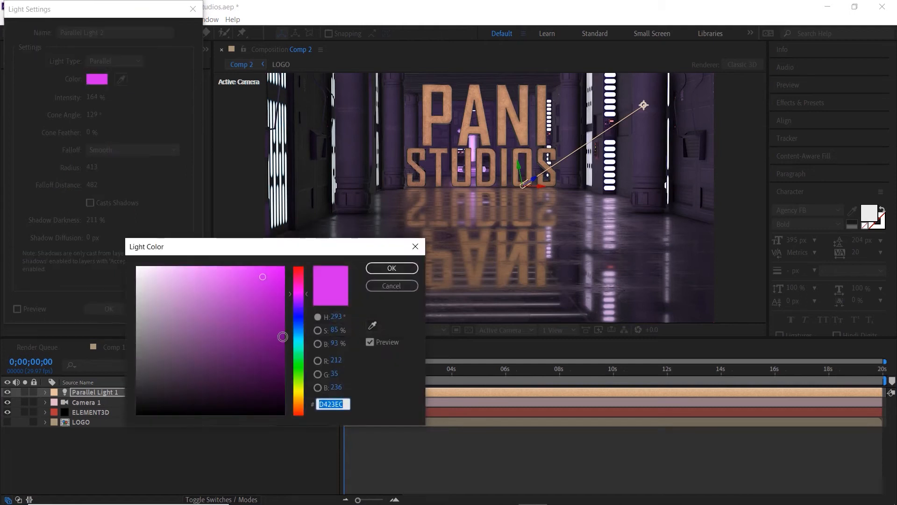
drag(298, 329, 300, 358)
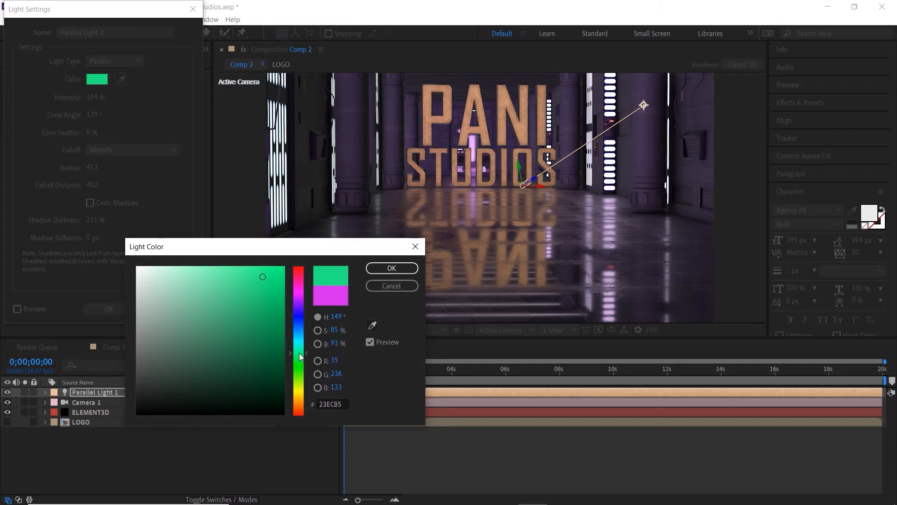
click(390, 268)
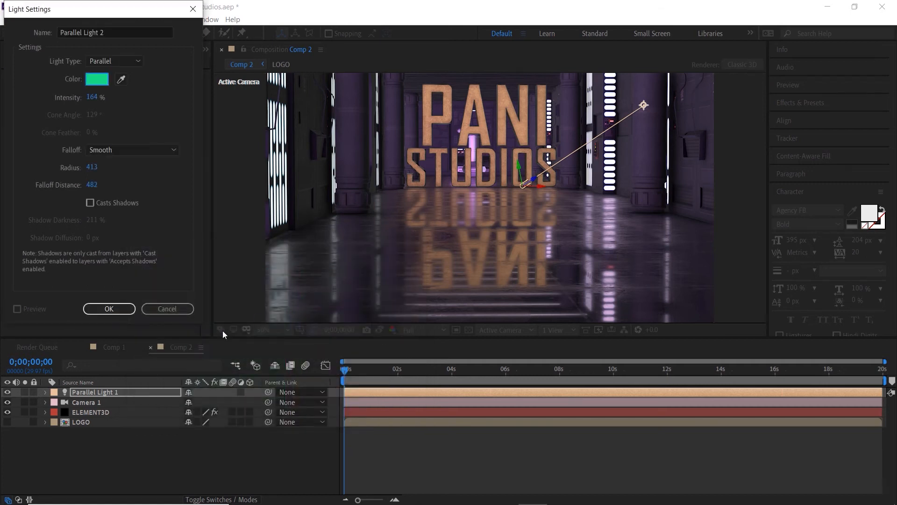
click(107, 309)
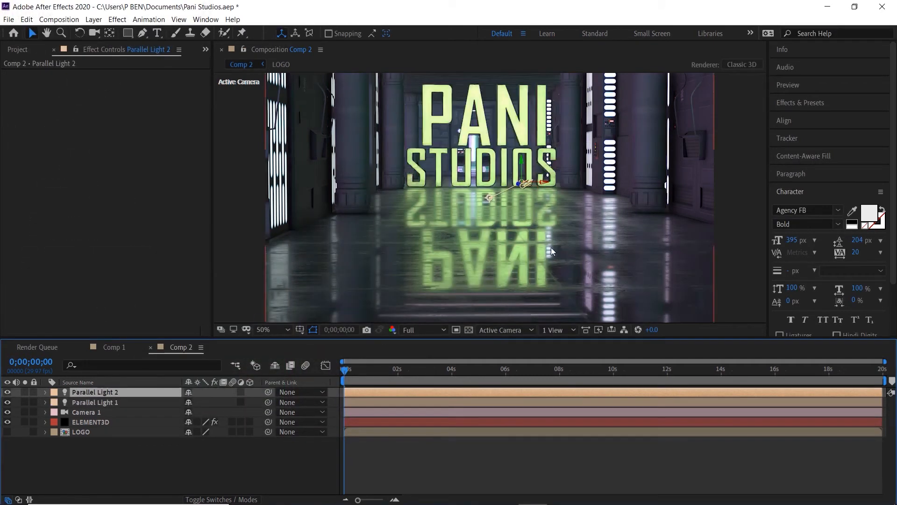
Aim the green parallel light by moving its point of interest to the upper part of the corridor's left wall.
drag(487, 198, 324, 106)
click(169, 486)
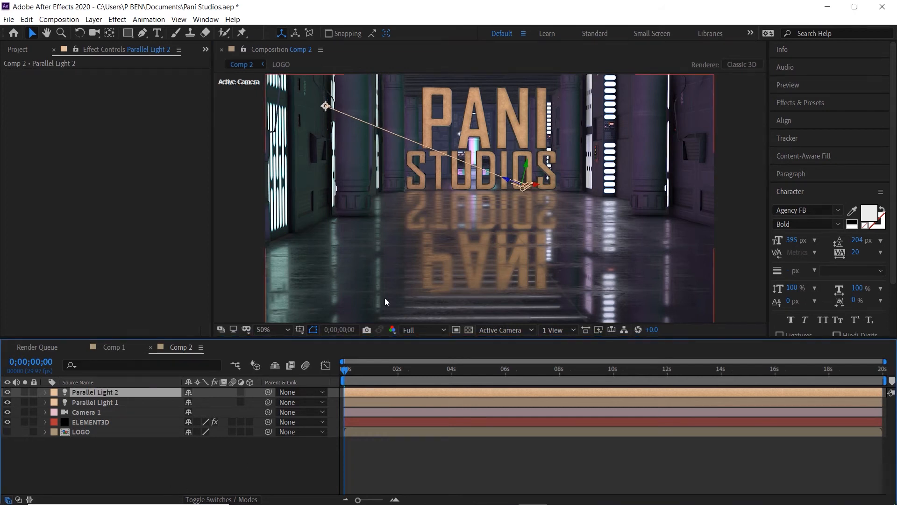
Add an adjustment layer above the lights and apply the Curves colour correction effect to it.
right_click(140, 461)
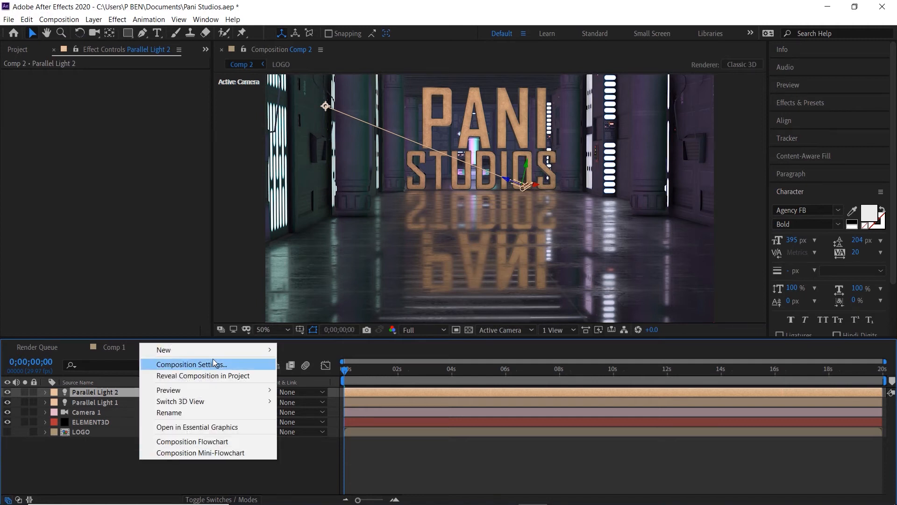
mouse_move(215, 349)
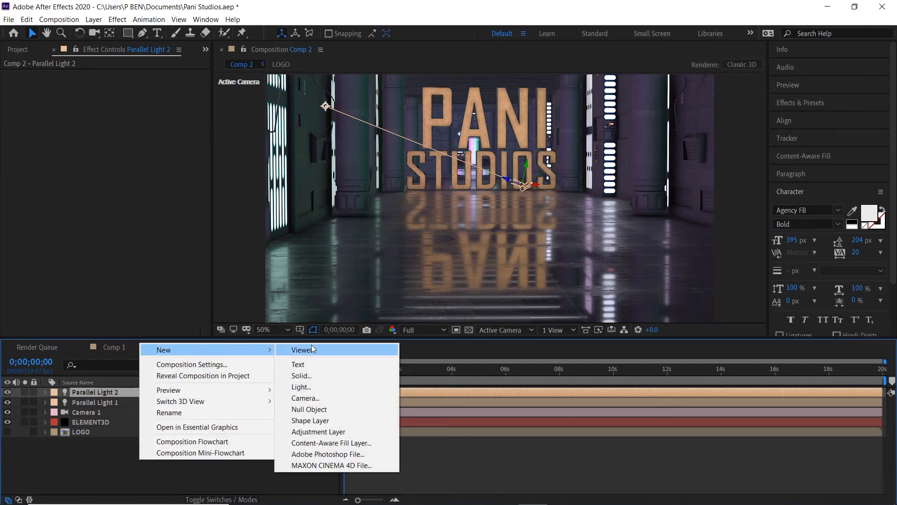
click(334, 432)
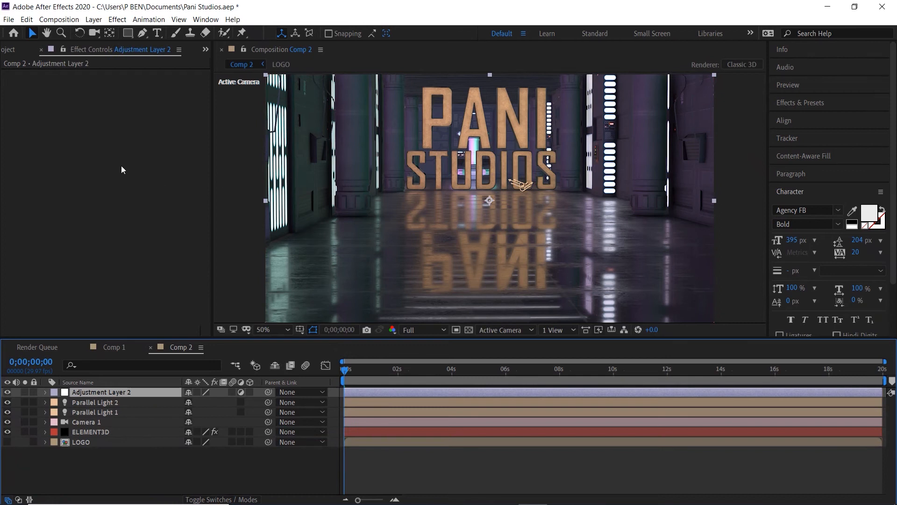
click(118, 20)
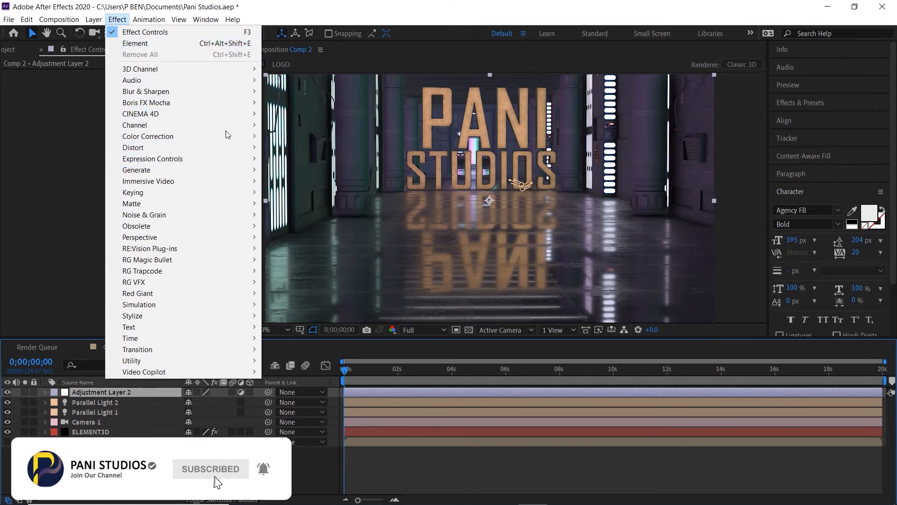
mouse_move(217, 136)
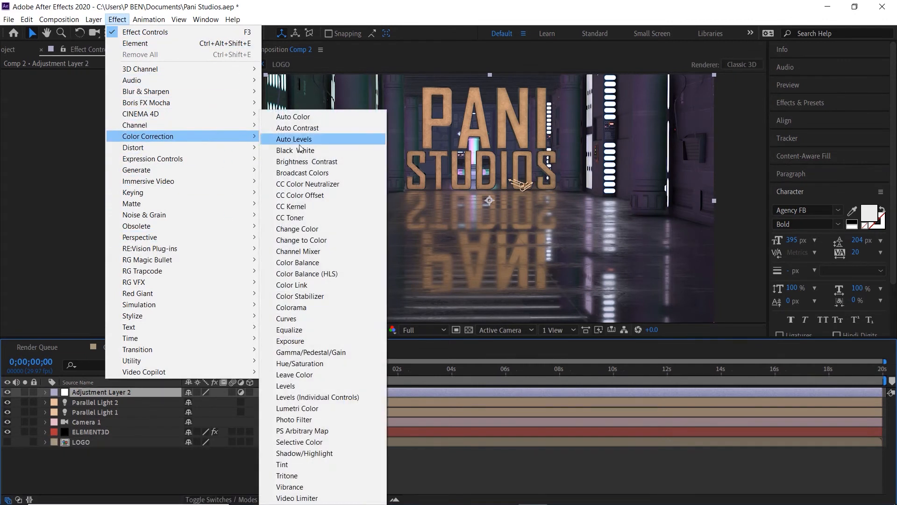
click(300, 320)
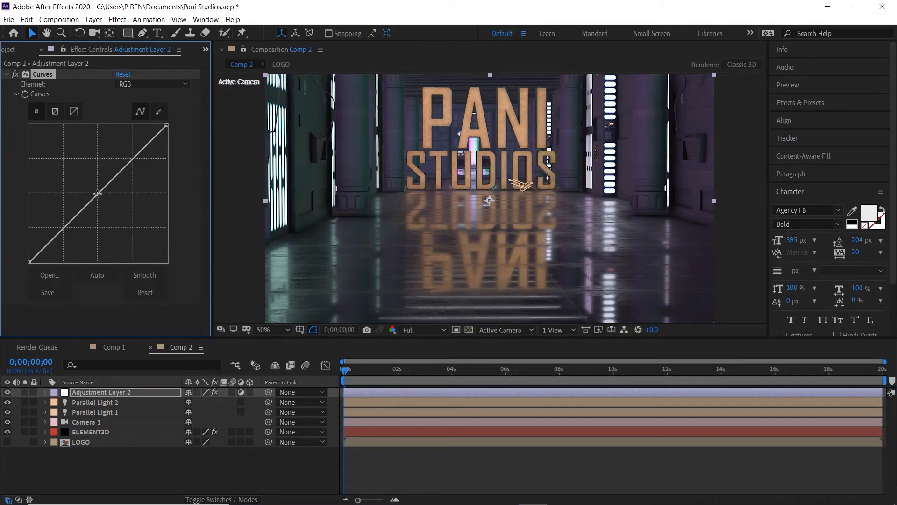
Shape the adjustment layer's RGB curve into a slight S, lowering the midtones and raising the highlights.
drag(98, 193, 101, 204)
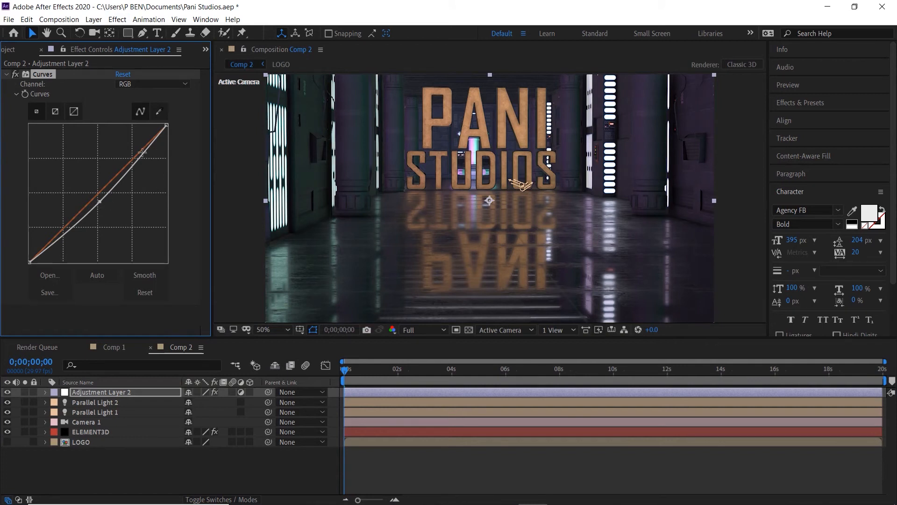
drag(139, 157, 139, 159)
drag(62, 233, 62, 234)
drag(62, 235, 66, 240)
click(76, 423)
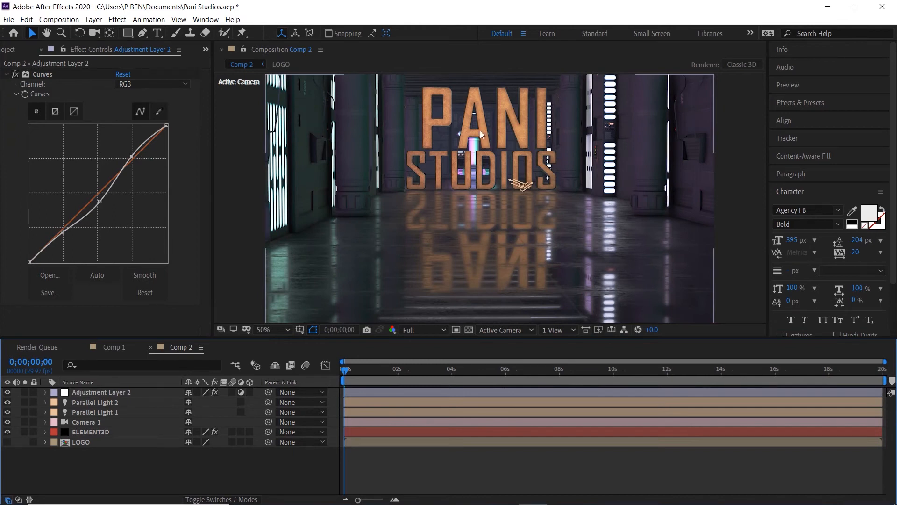
Open the Element scene setup of the ELEMENT3D layer and select the group folder holding the gears and machine part.
key(period)
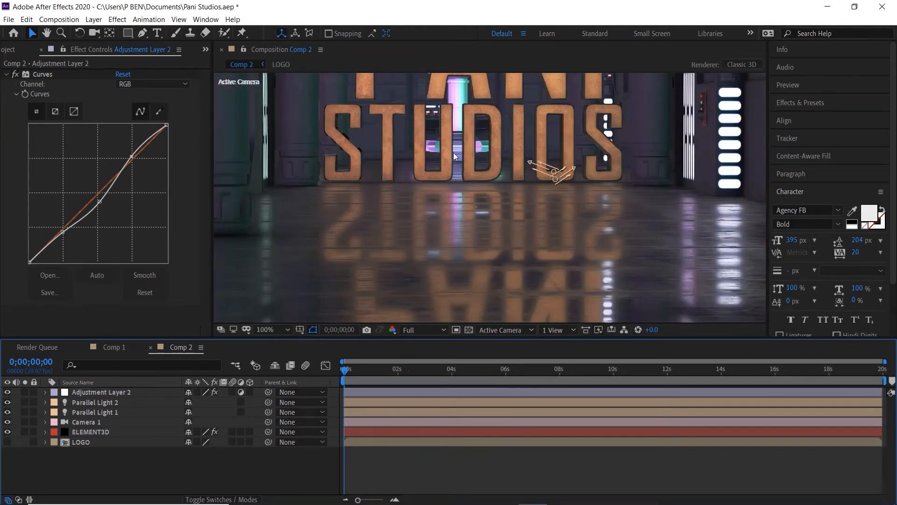
key(comma)
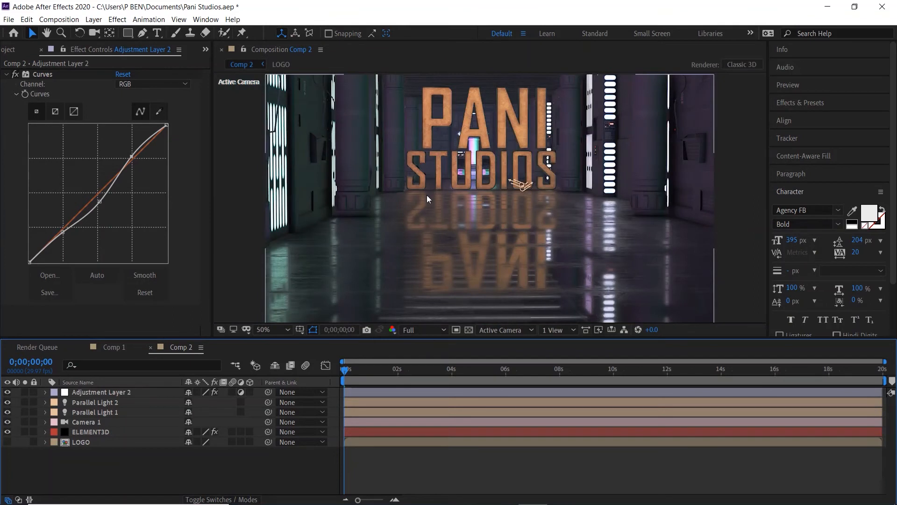
click(98, 432)
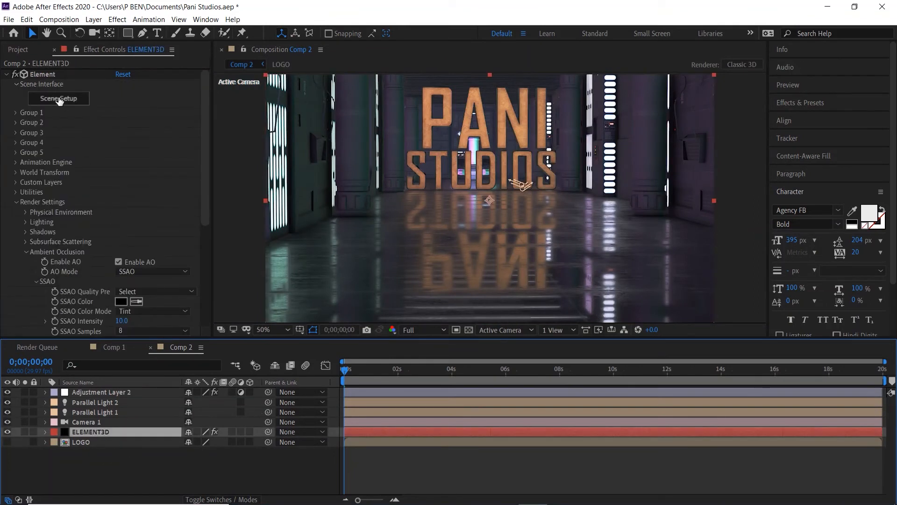
click(60, 100)
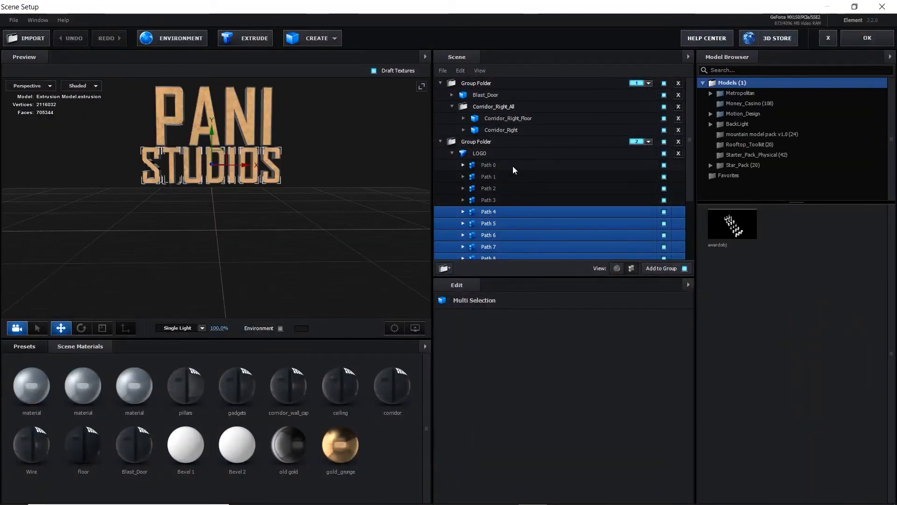
scroll(489, 181, down, 3)
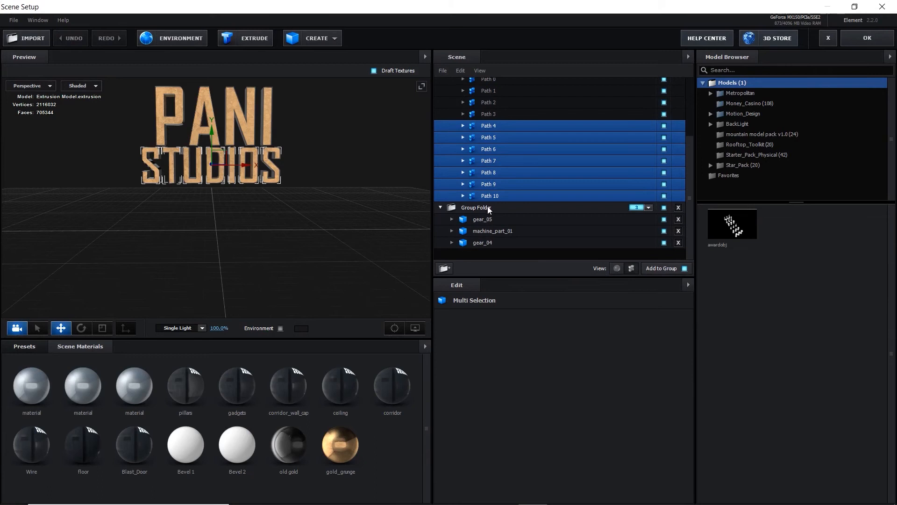
click(488, 209)
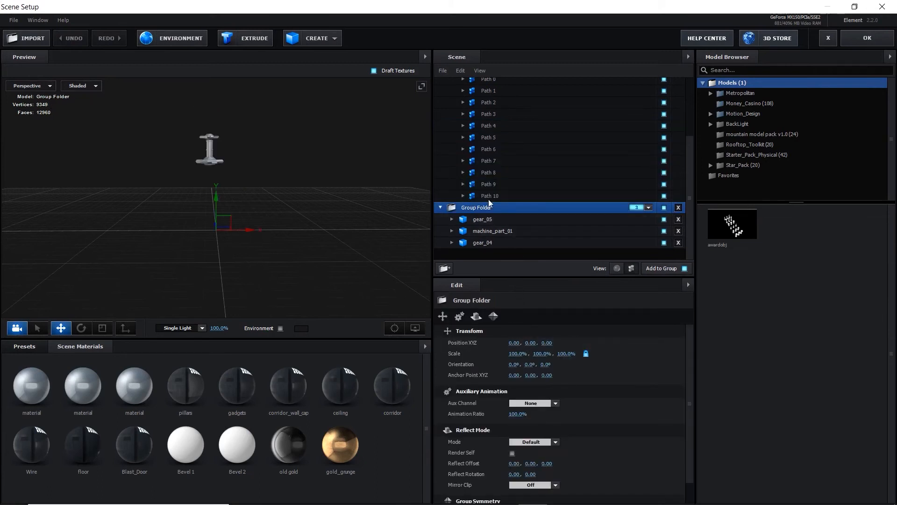
Apply the metal_plate_dirty material from the Pro_Shaders_2 Metal presets to gear_05, machine_part_01 and gear_04, and accept the scene.
click(19, 346)
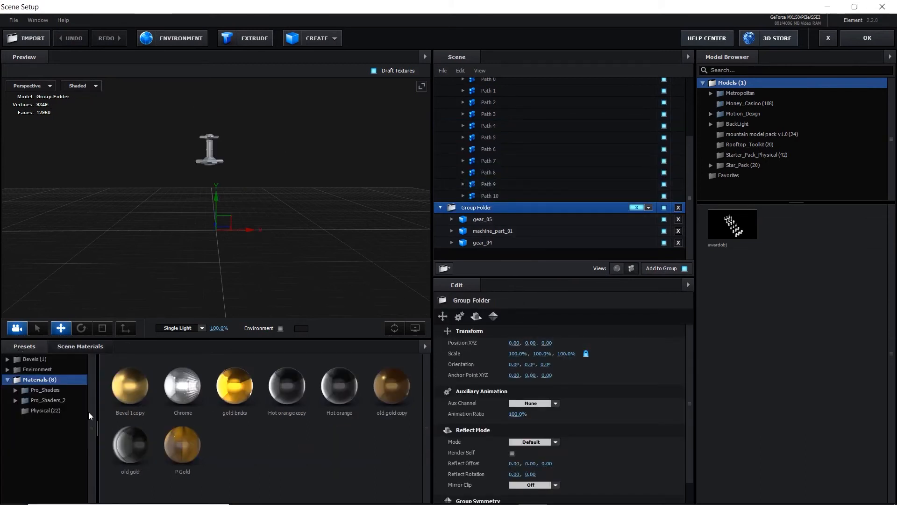
double_click(46, 390)
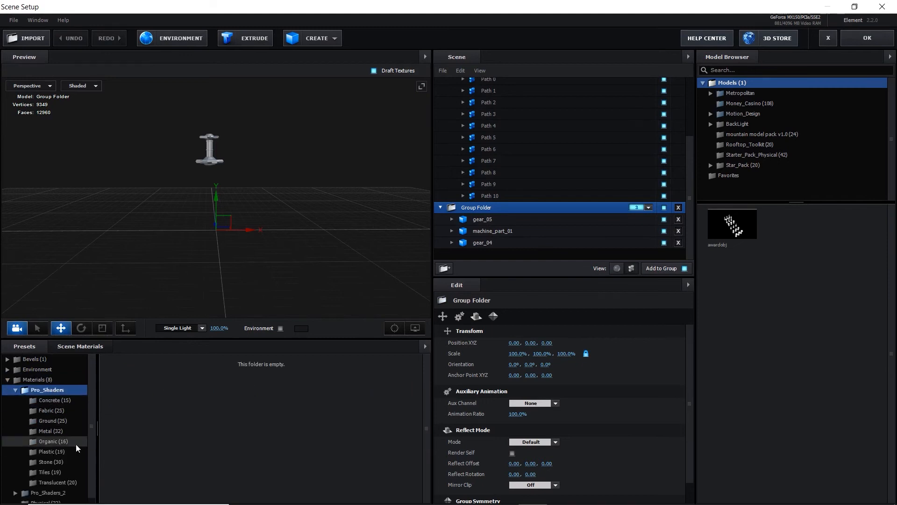
click(50, 433)
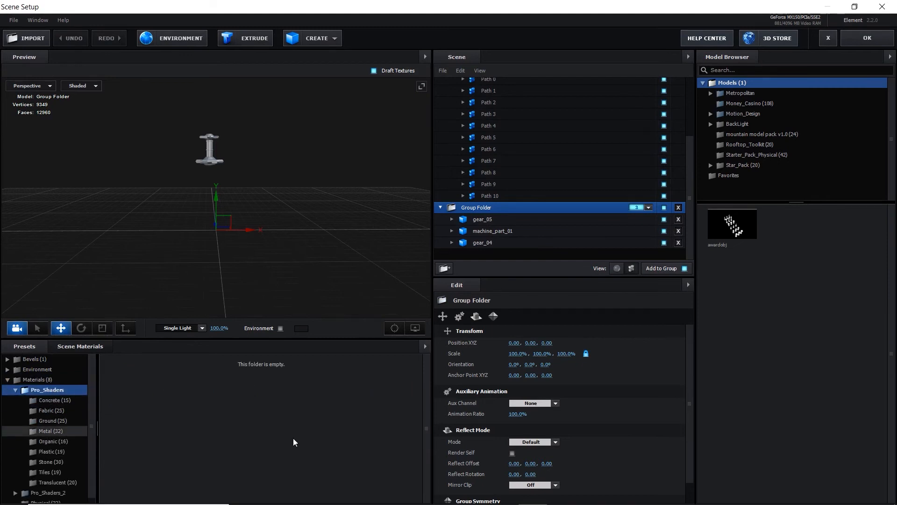
scroll(294, 438, down, 1)
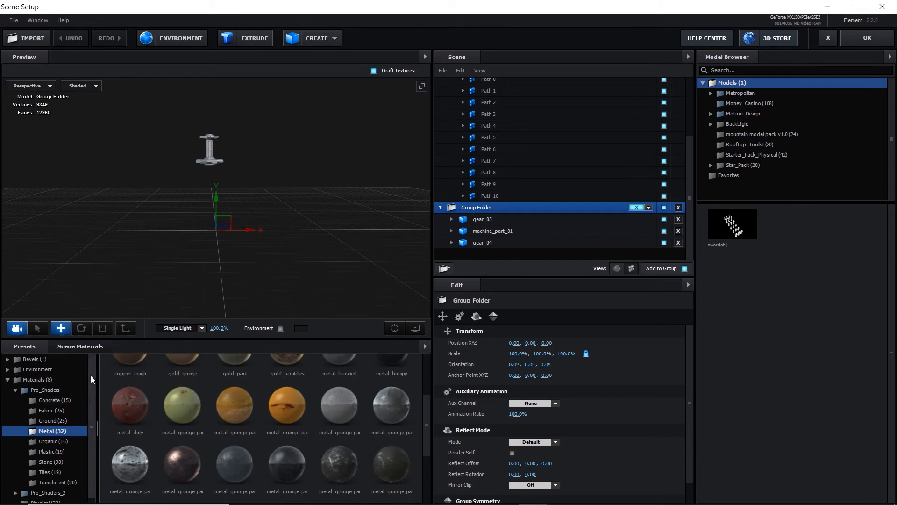
scroll(90, 388, down, 1)
click(62, 486)
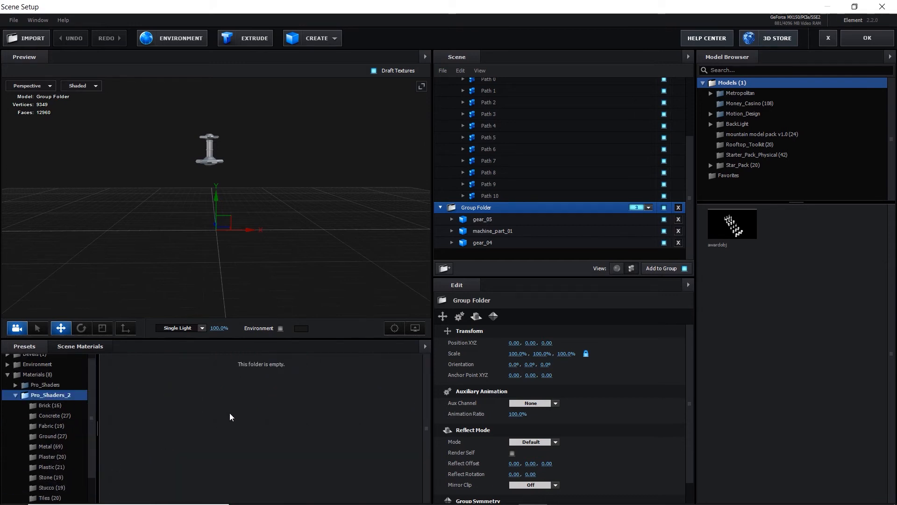
click(52, 446)
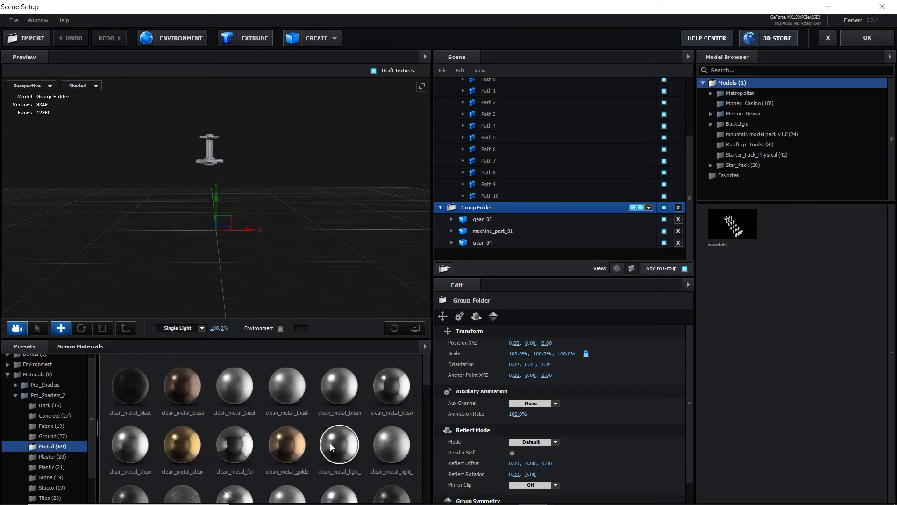
drag(426, 369, 425, 464)
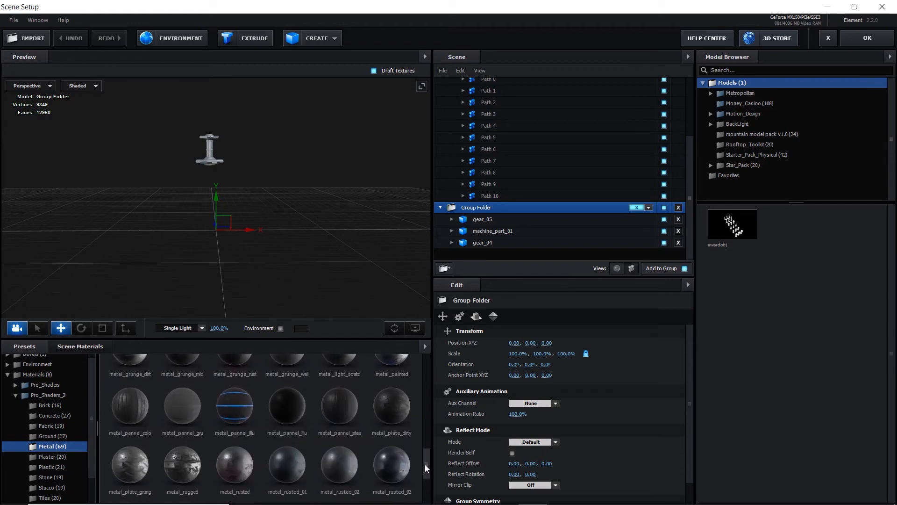
drag(395, 405, 480, 222)
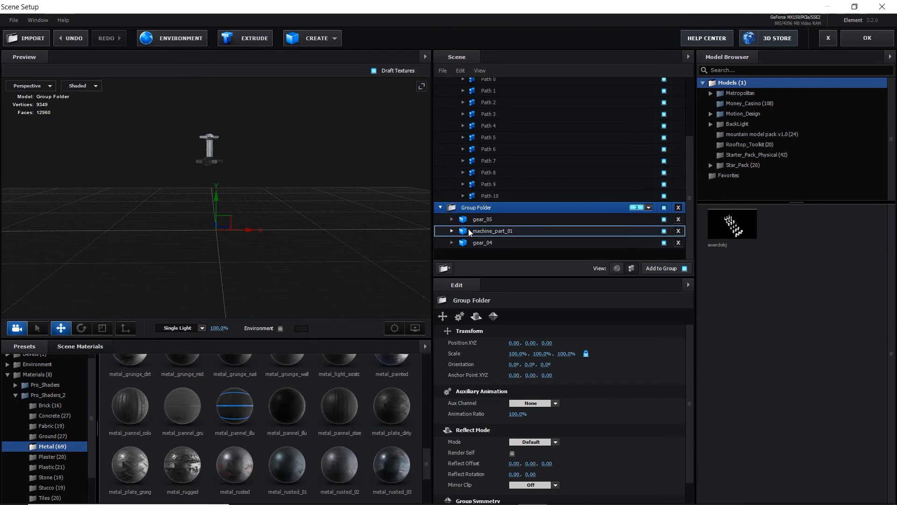
drag(393, 417, 497, 250)
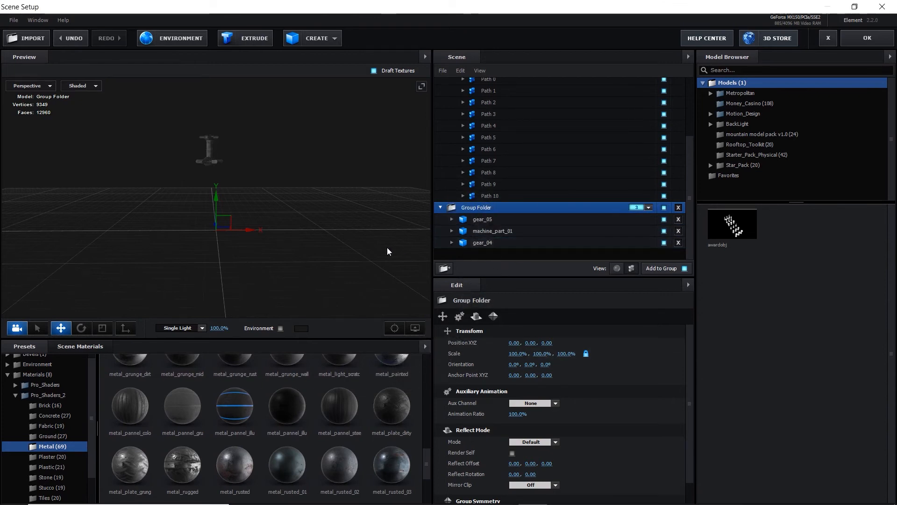
click(864, 37)
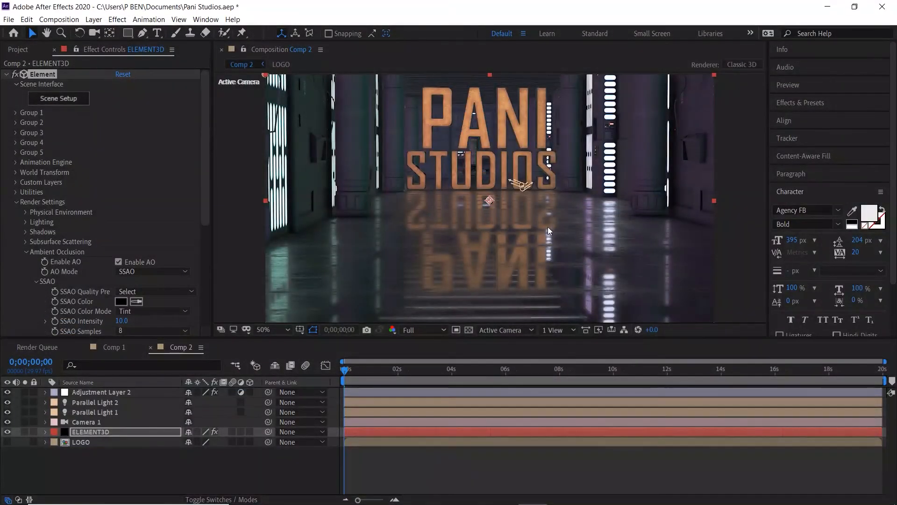
Delete Camera 1 and replace it with a new two-node camera using the 80mm preset.
click(98, 421)
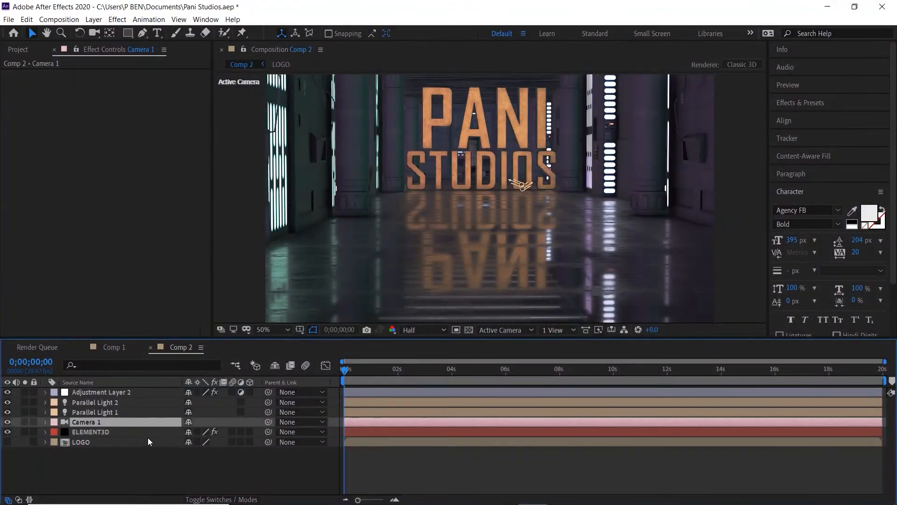
key(Delete)
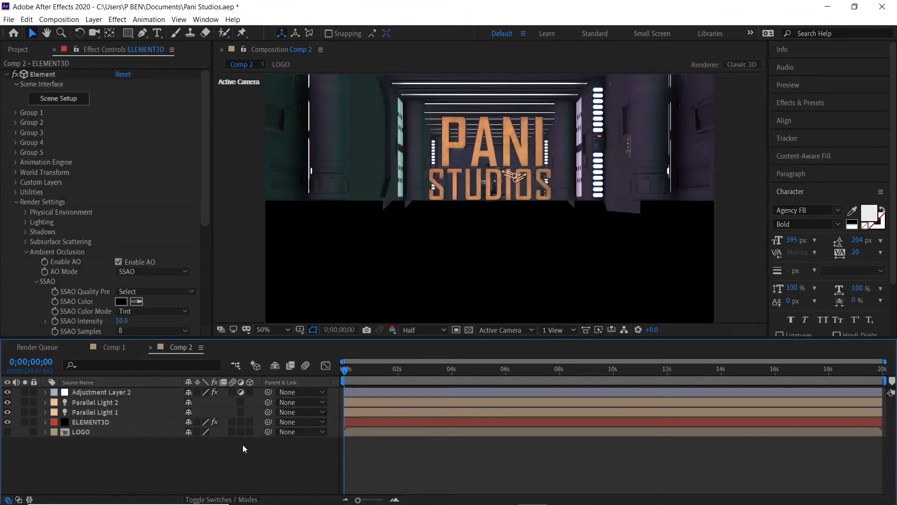
right_click(148, 459)
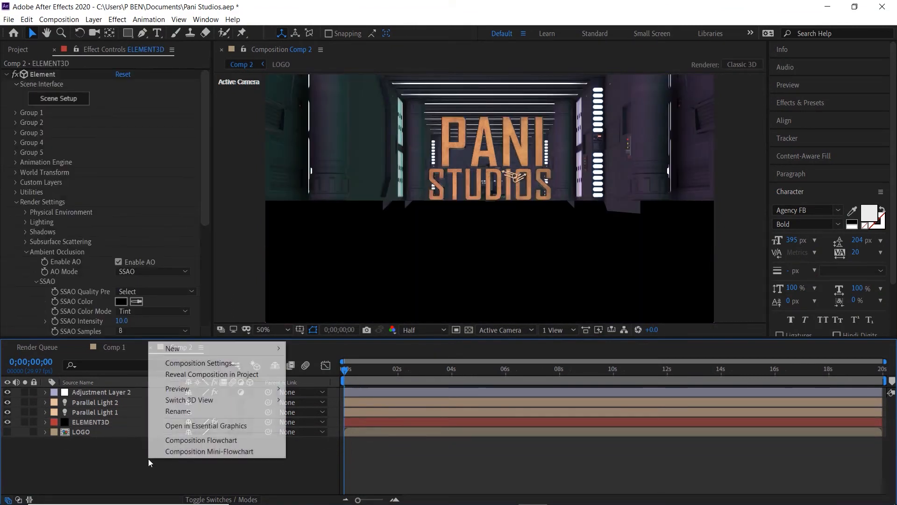
mouse_move(264, 351)
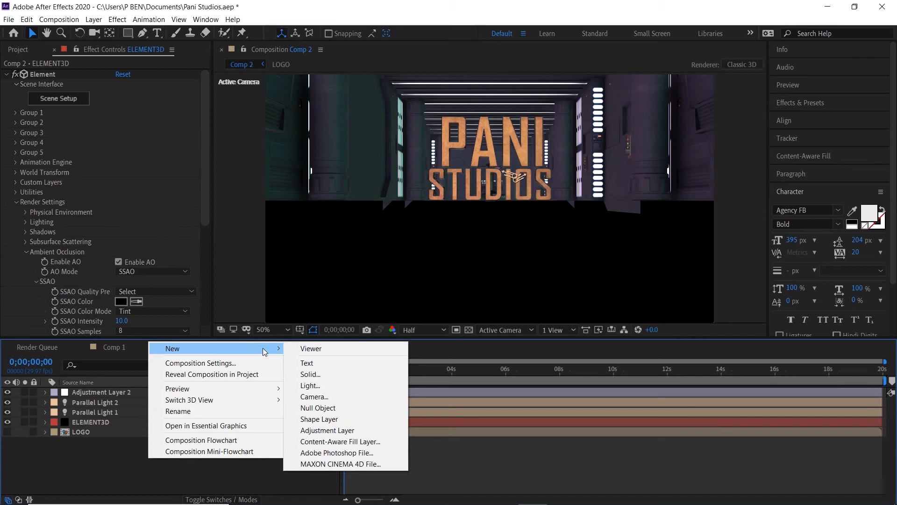
click(309, 398)
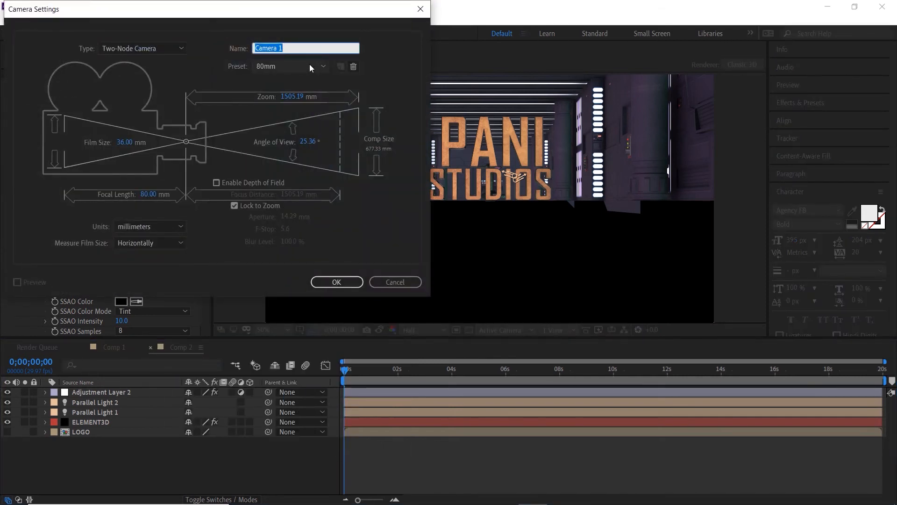
click(309, 66)
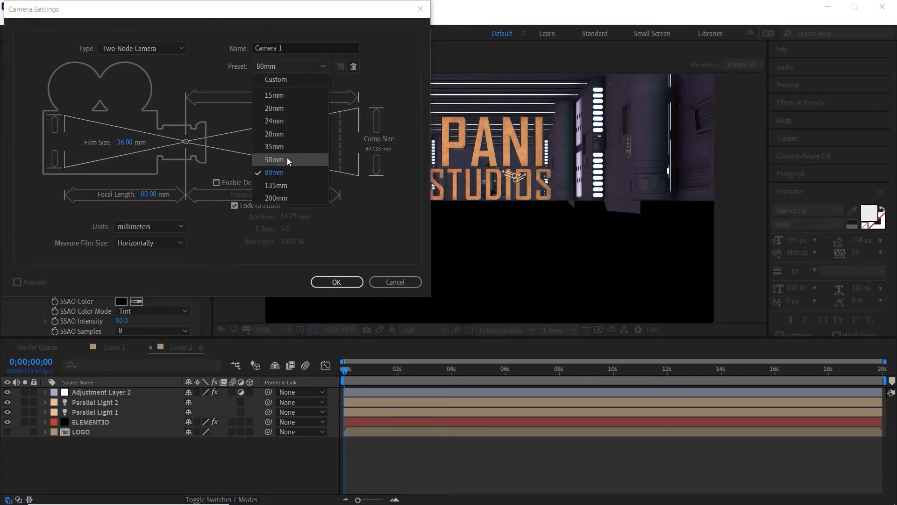
click(280, 185)
click(271, 66)
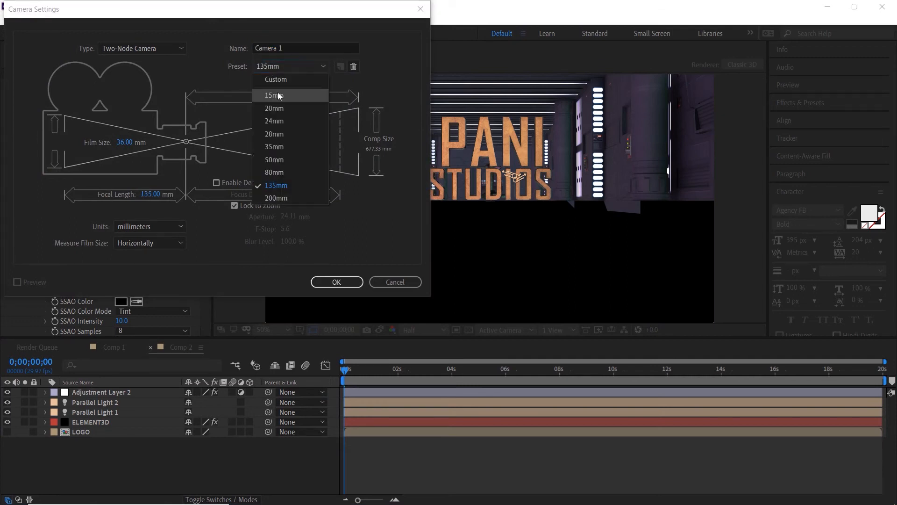
click(275, 172)
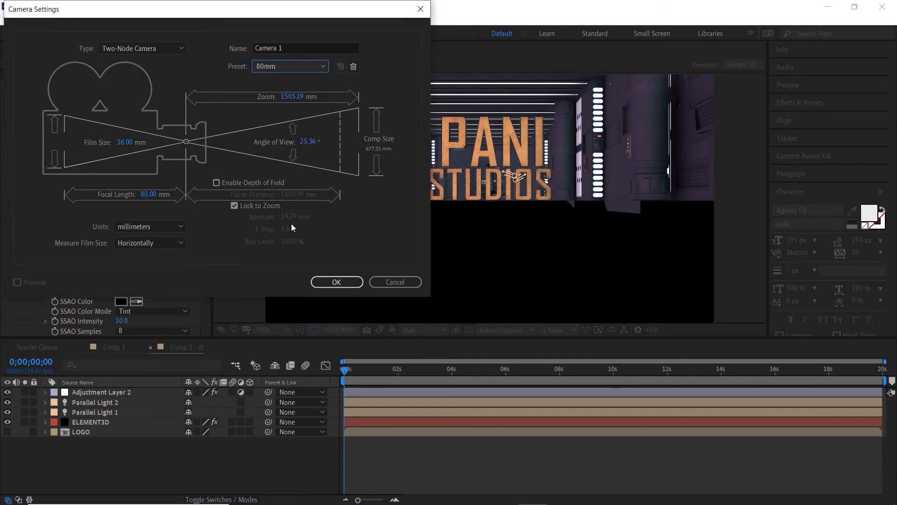
click(337, 283)
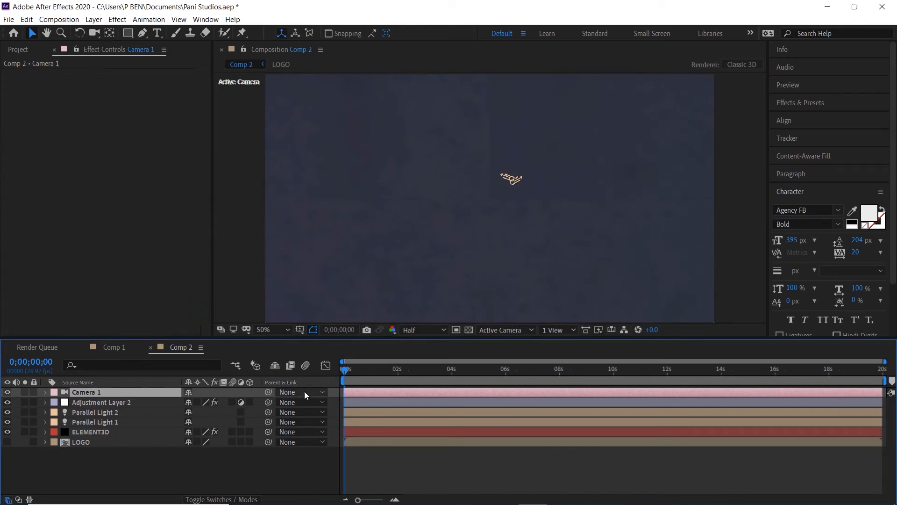
Add a null object as a 3D layer and parent the new camera to it.
click(168, 473)
right_click(172, 471)
click(313, 473)
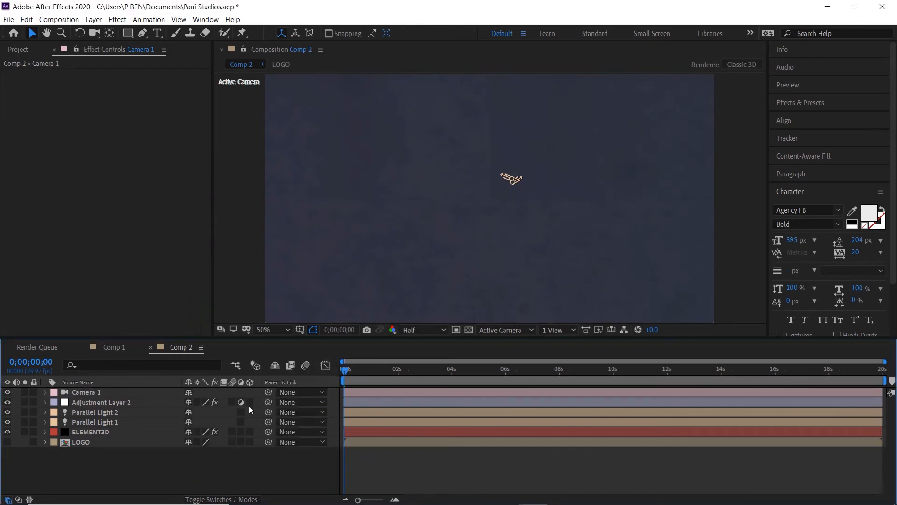
right_click(182, 474)
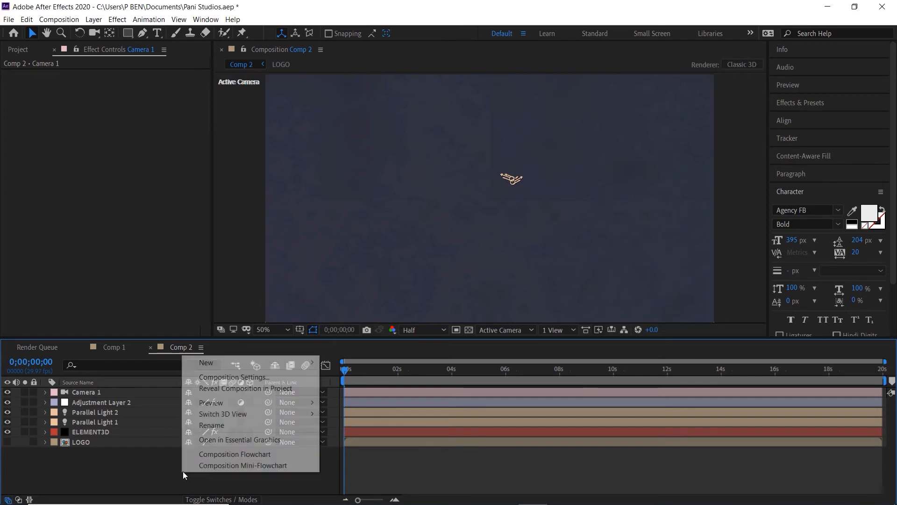
mouse_move(297, 363)
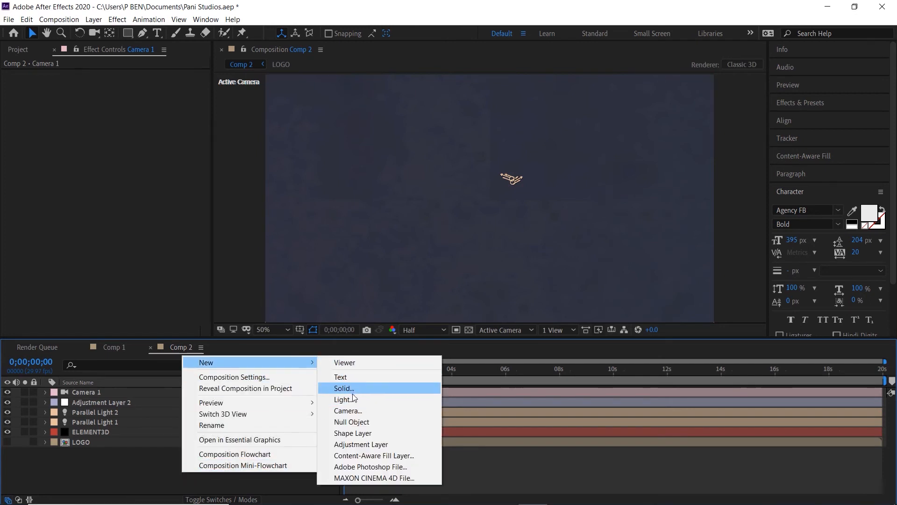
click(359, 421)
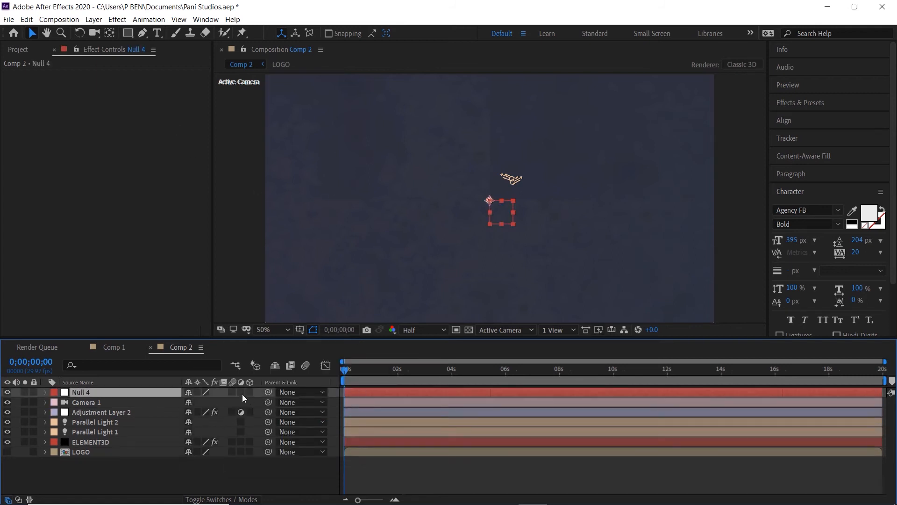
click(249, 393)
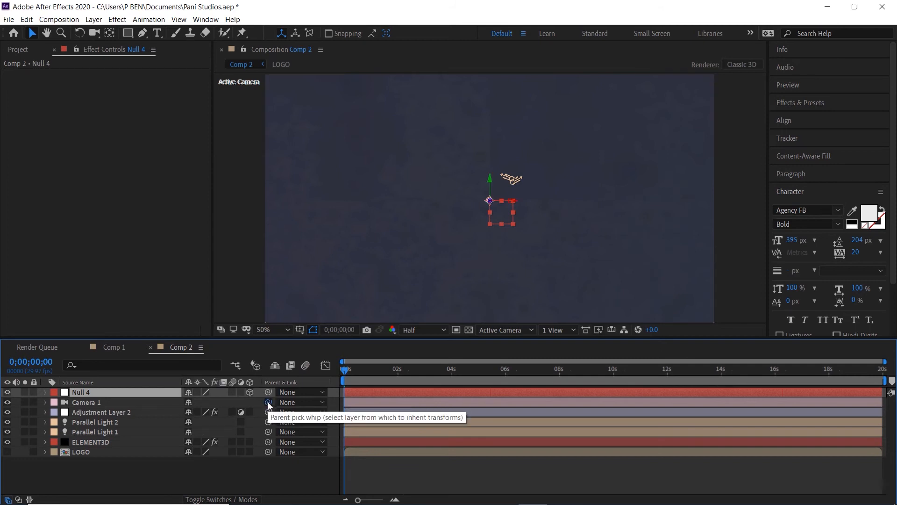
drag(268, 402, 82, 391)
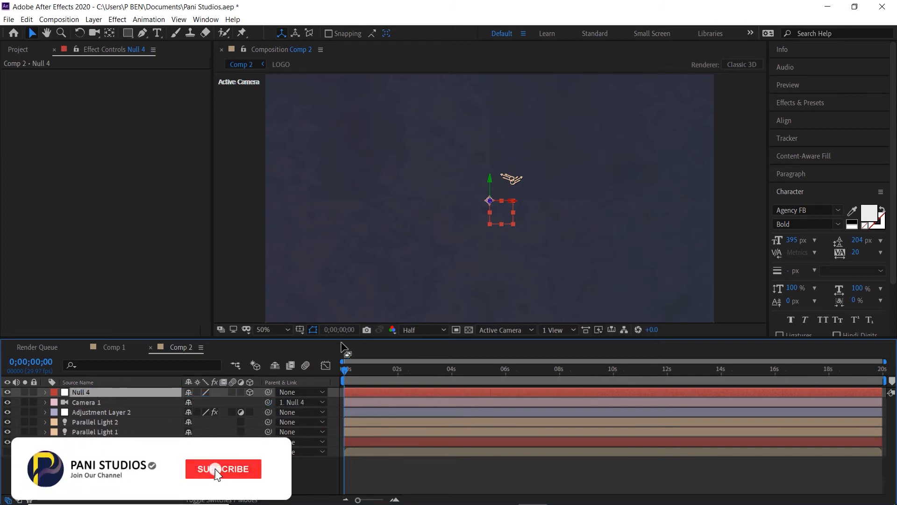
Dolly the camera back from the wall until the whole PANI STUDIOS logo and surrounding corridor are framed.
key(c)
key(c)
drag(516, 233, 518, 192)
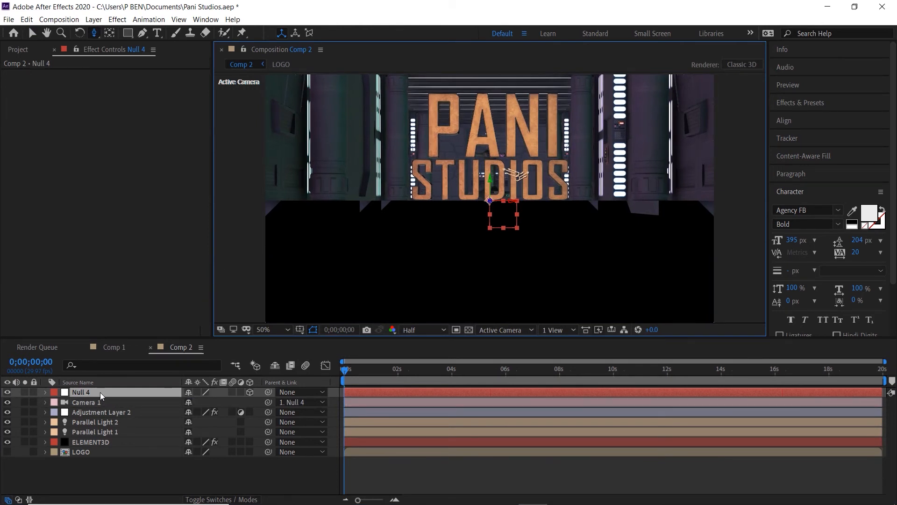
Move the null along Z to position 960, 540, 6533 and set a Position keyframe at 0;00;00;00.
key(p)
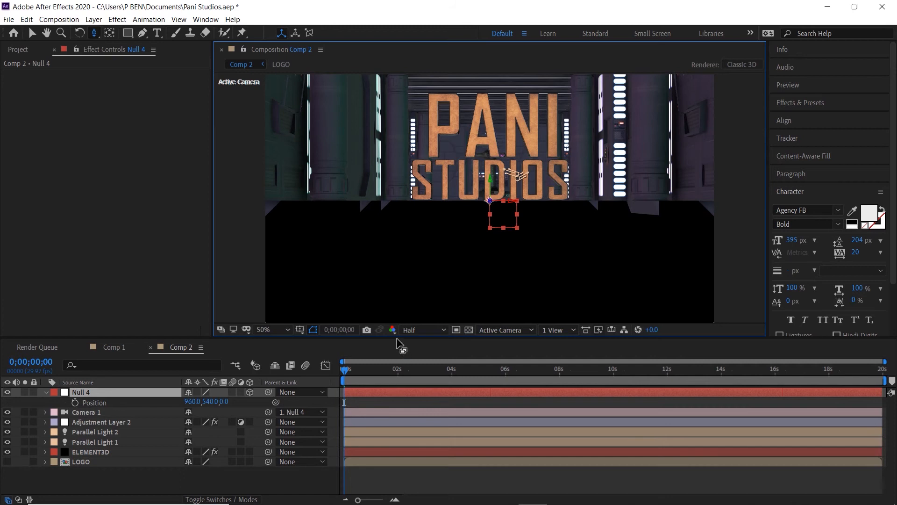
key(c)
drag(479, 131, 479, 134)
drag(224, 401, 614, 231)
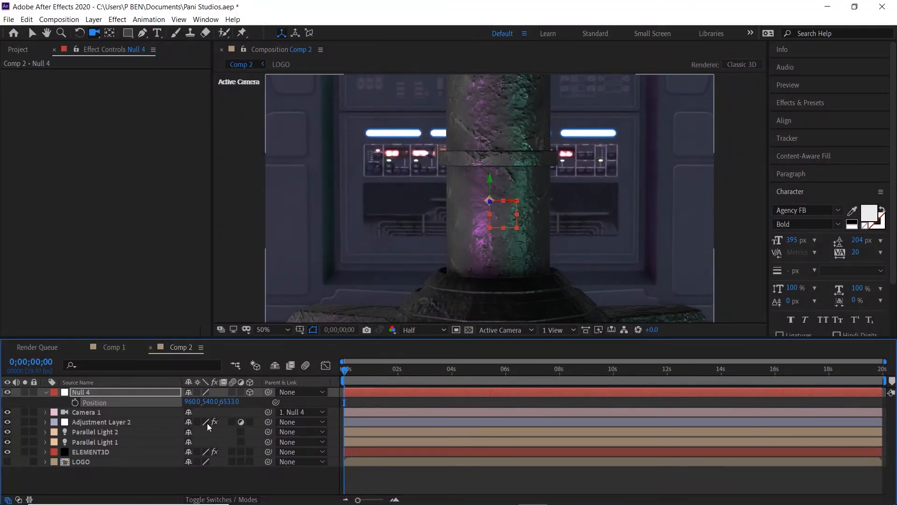
click(76, 412)
click(75, 403)
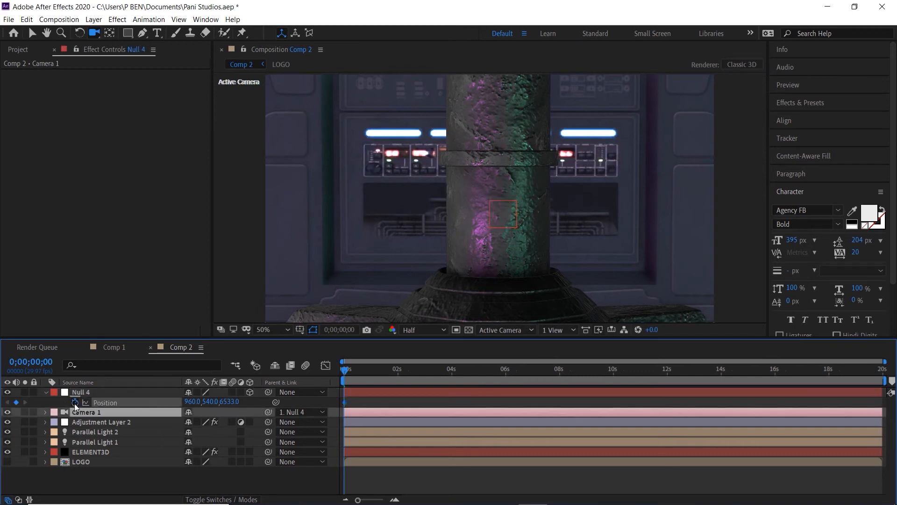
At 0;00;08;29, keyframe the null's Position much closer along Z and reframe the camera so the PANI STUDIOS logo appears.
click(586, 371)
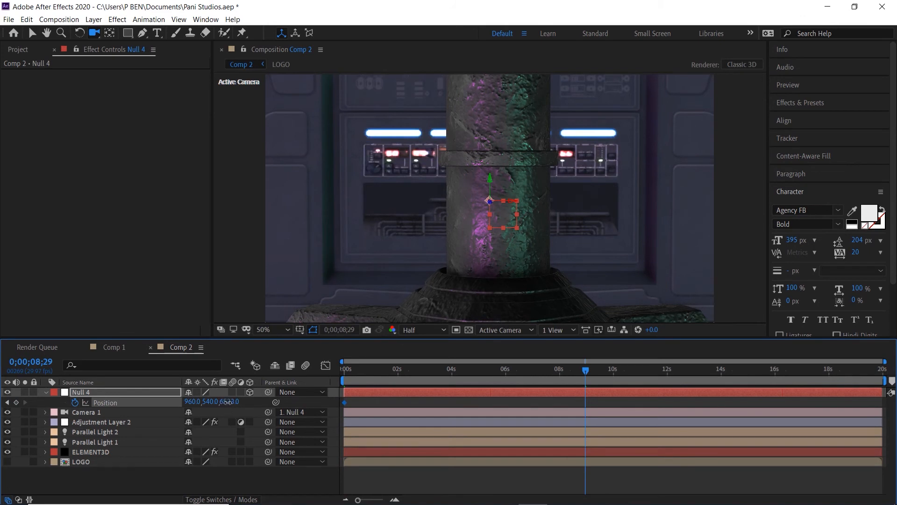
drag(243, 401, 4, 409)
drag(232, 401, 84, 415)
mouse_move(548, 175)
mouse_down()
mouse_move(549, 161)
mouse_move(545, 172)
mouse_up()
key(c)
key(c)
drag(232, 402, 226, 397)
drag(584, 370, 546, 368)
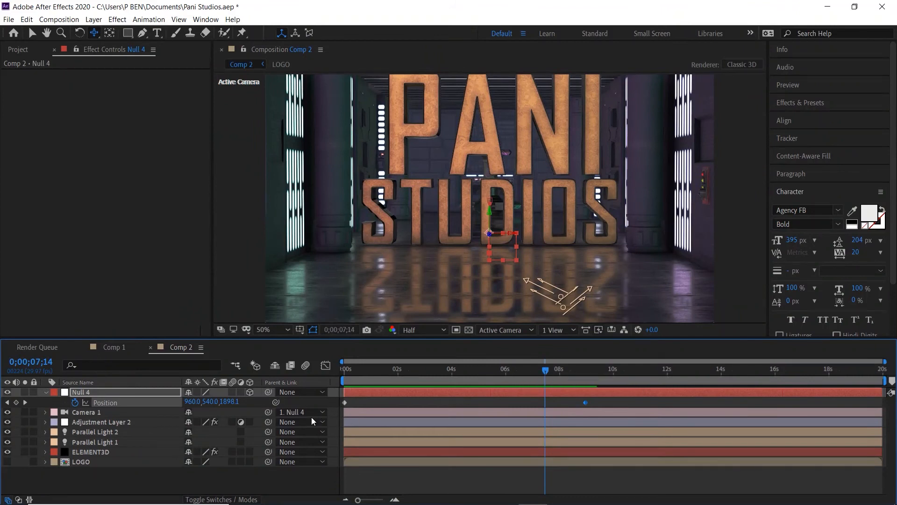
Set Add Lighting to 360 in the ELEMENT3D layer's Lighting render settings.
click(103, 449)
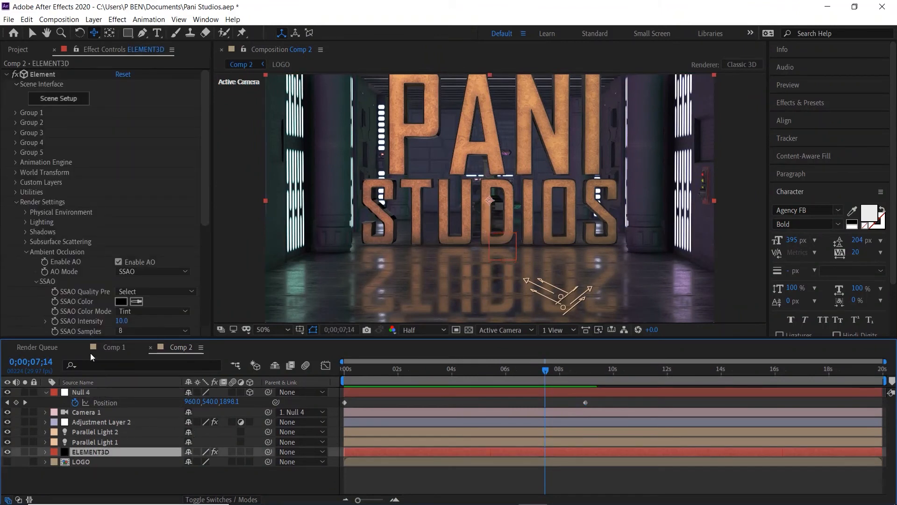
click(27, 253)
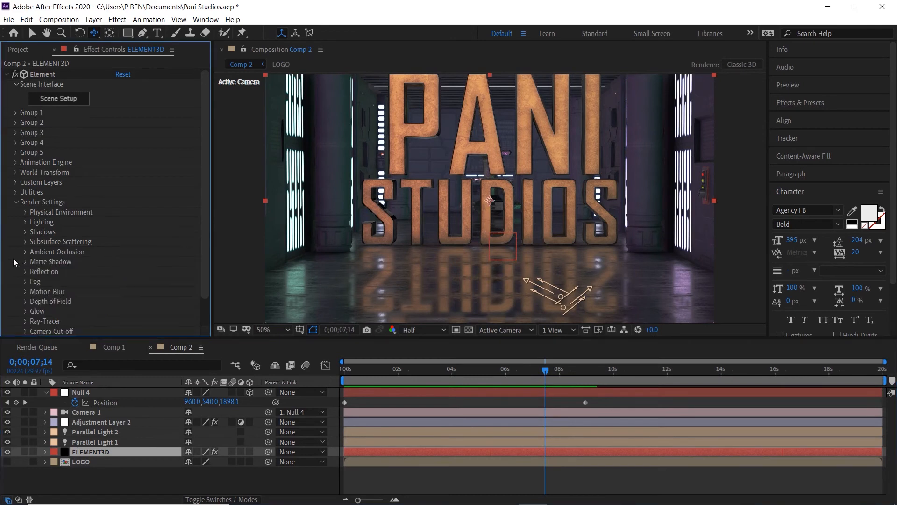
click(25, 222)
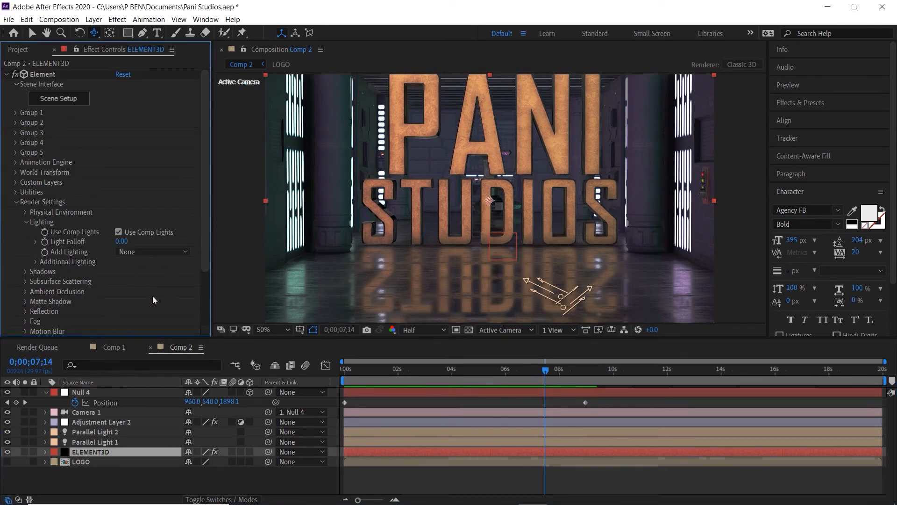
click(143, 251)
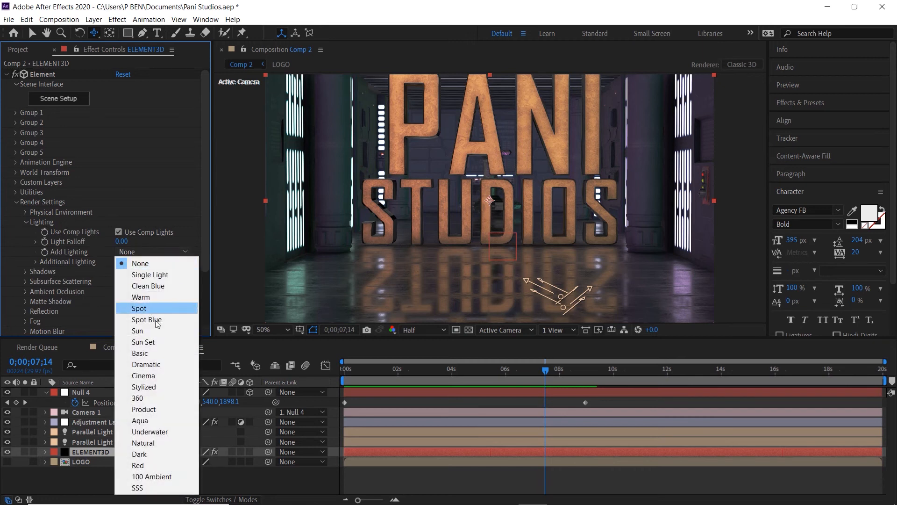
click(147, 398)
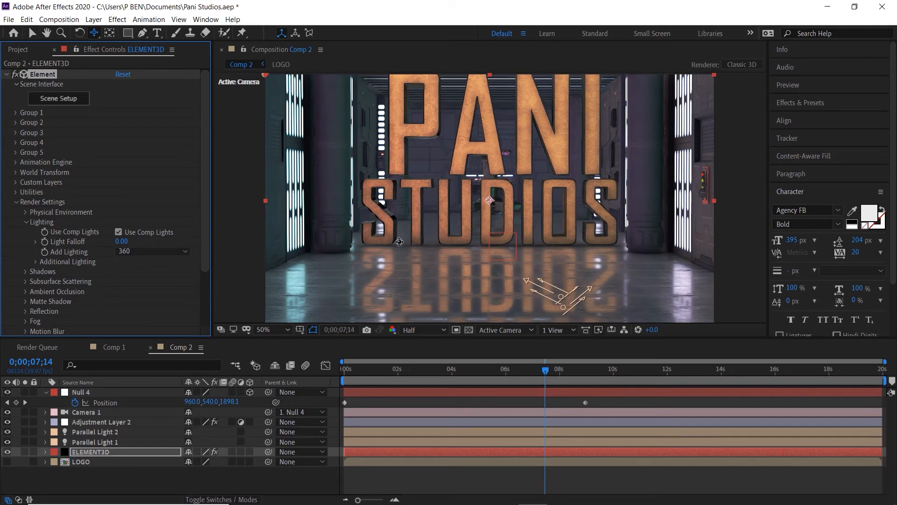
Lower the midtone and highlight points of the RGB curve on Adjustment Layer 2.
click(94, 422)
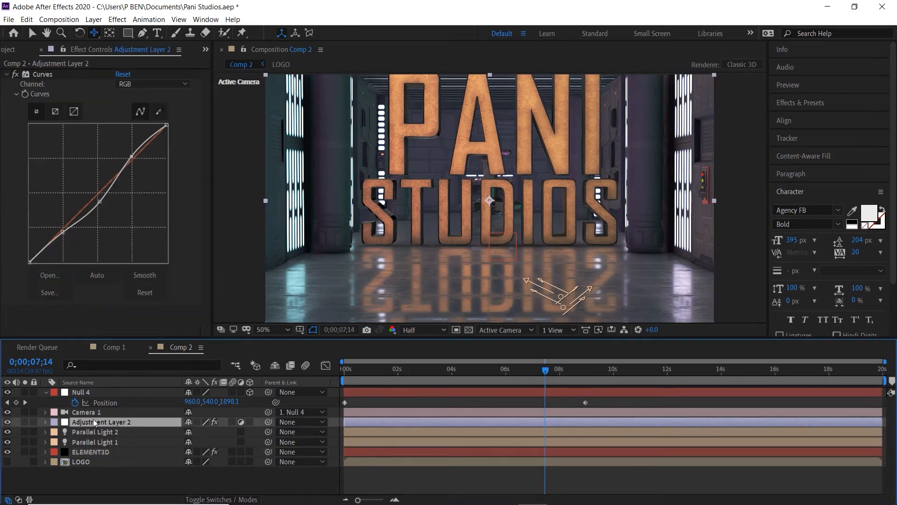
drag(99, 202, 101, 206)
drag(101, 205, 101, 205)
drag(132, 156, 138, 163)
Check Parallel Light 2 and Comp 1, and set the Element Light Falloff on ELEMENT3D to about 1.05.
double_click(98, 432)
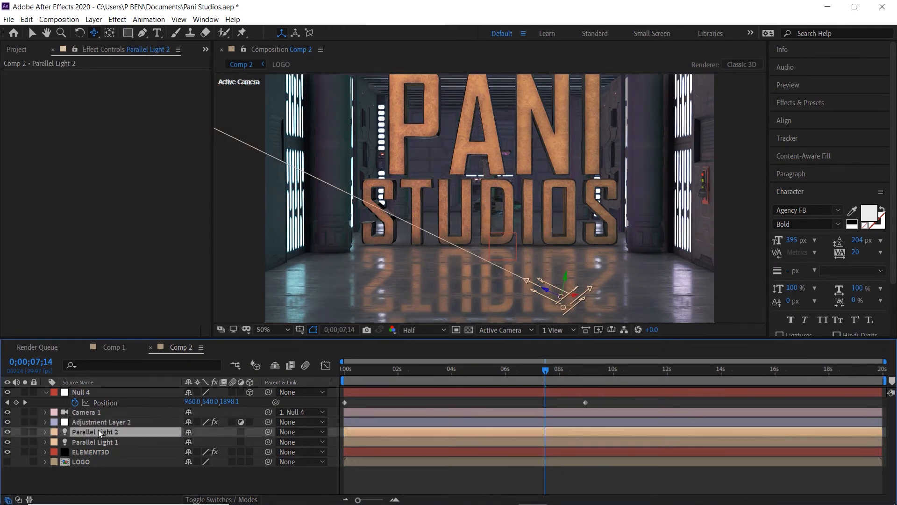
click(97, 307)
click(115, 347)
click(178, 347)
click(91, 451)
drag(122, 241, 137, 241)
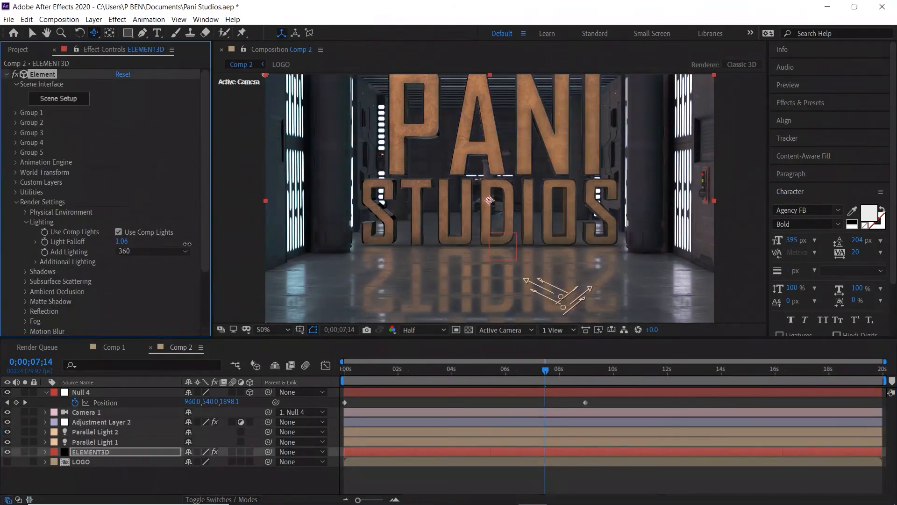
Replace Adjustment Layer 2 in Comp 2 with Adjustment Layer 1 copied from Comp 1, and check the grade around 0;00;02;01.
click(99, 422)
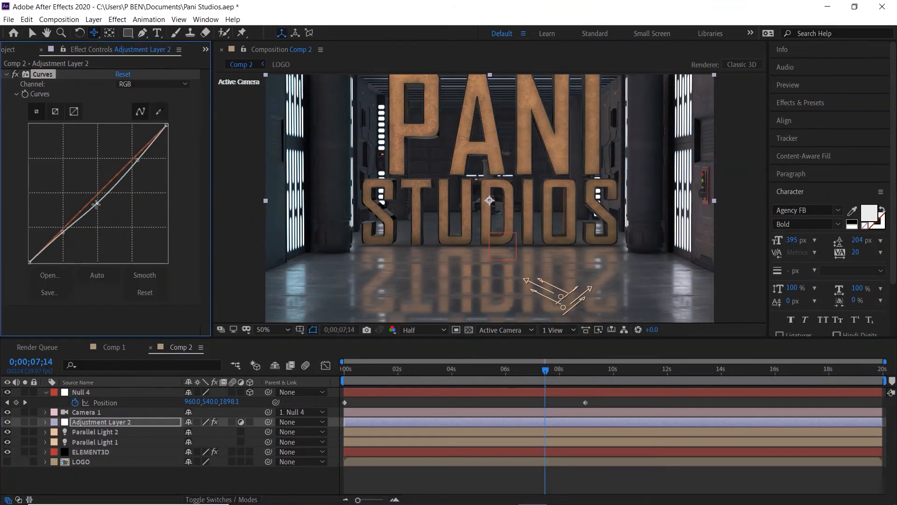
click(114, 347)
click(127, 449)
click(178, 347)
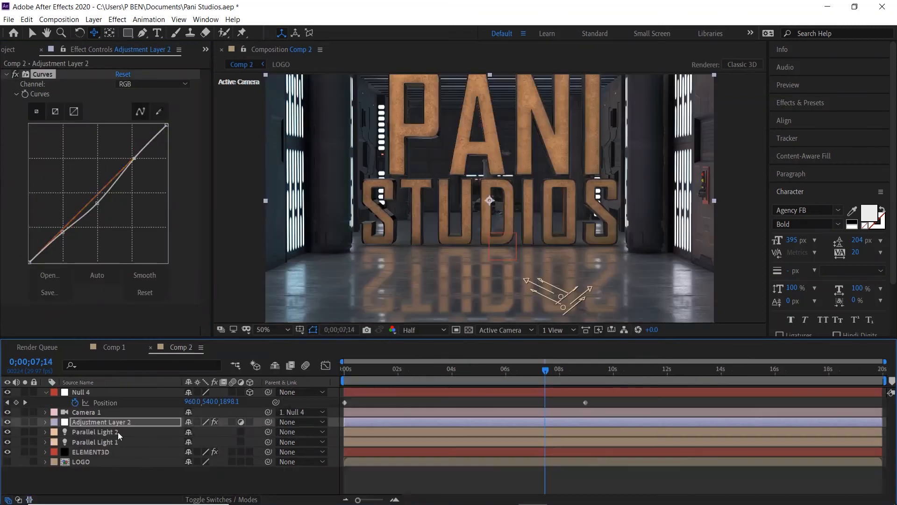
key(F2)
drag(384, 371, 408, 371)
click(101, 422)
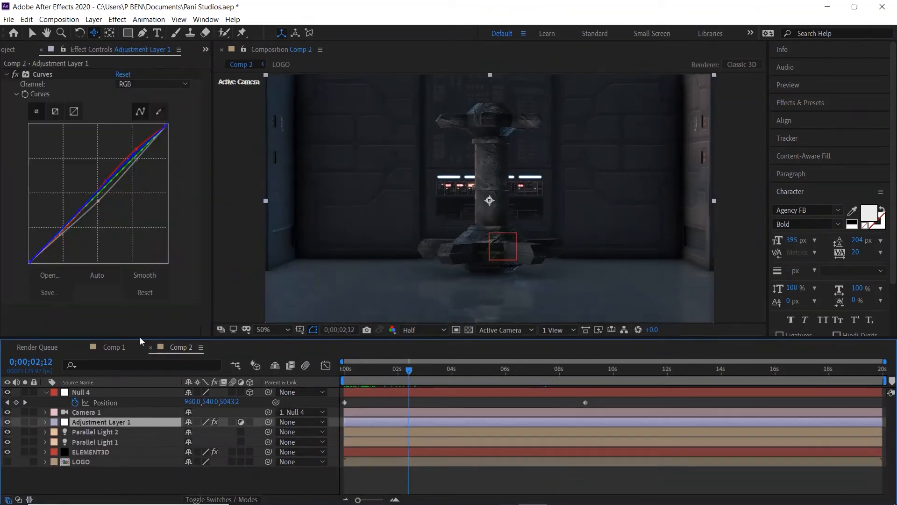
key(shift+Page_Up)
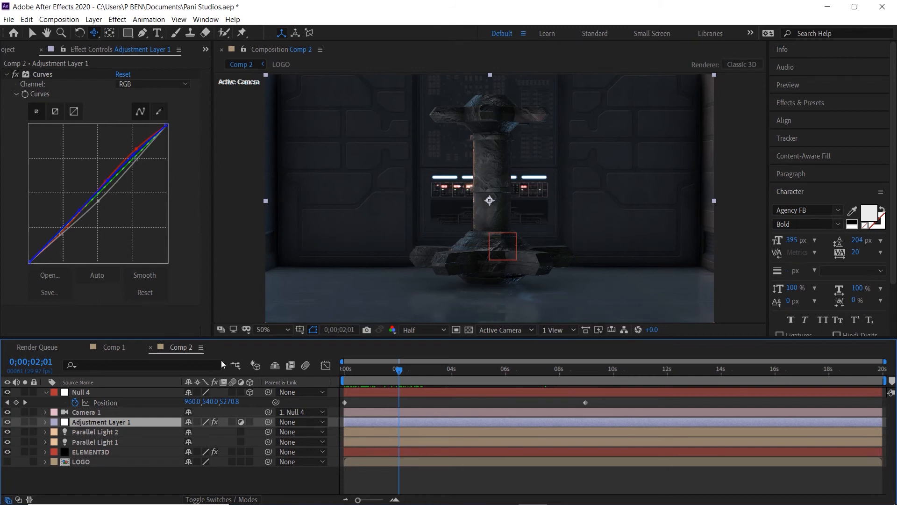
Replicate the pillar in Element's Group 3 with a Particle Count of 6 and the Plane replicator shape.
click(117, 452)
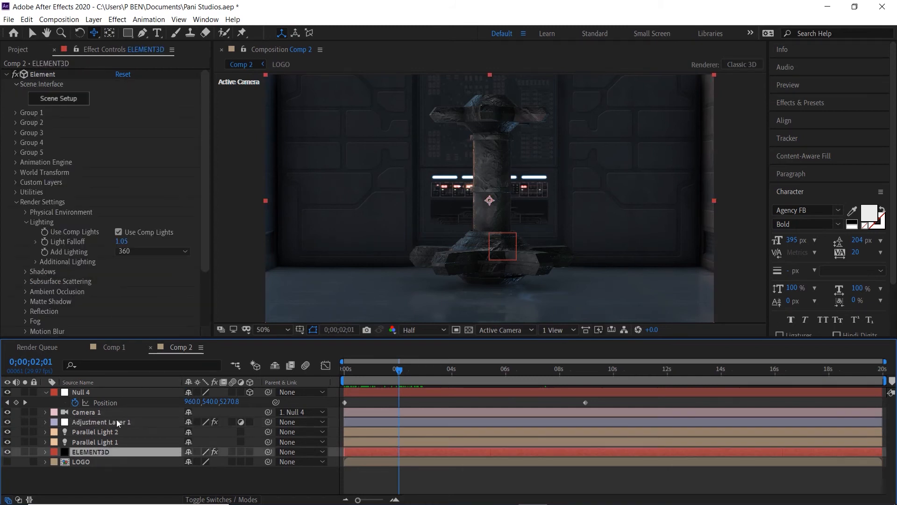
drag(206, 149, 200, 207)
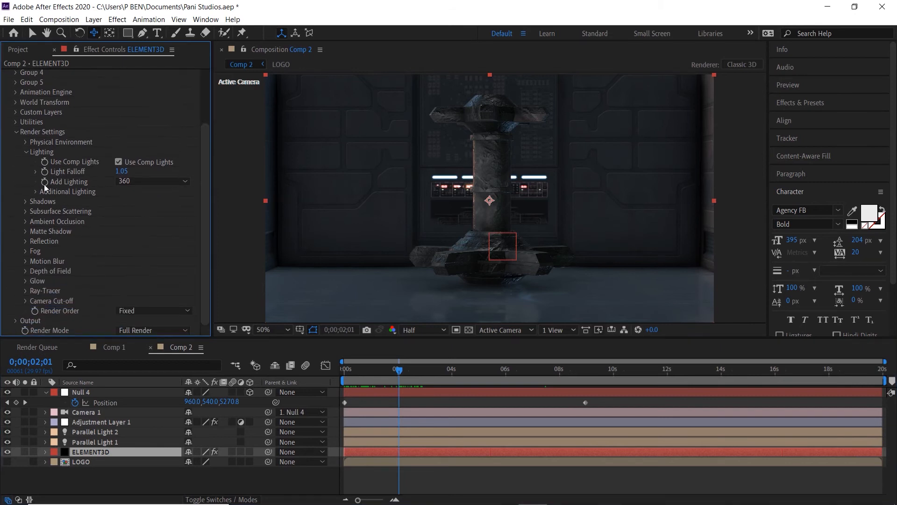
click(15, 133)
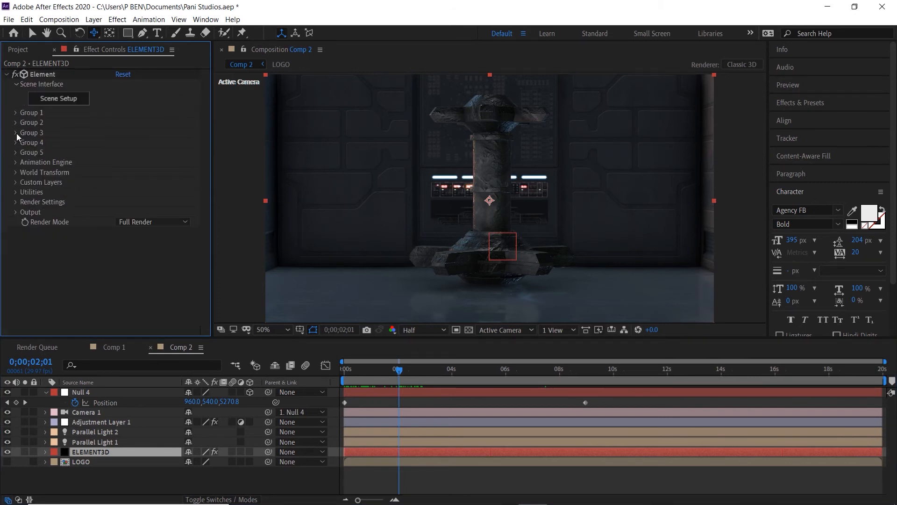
click(16, 133)
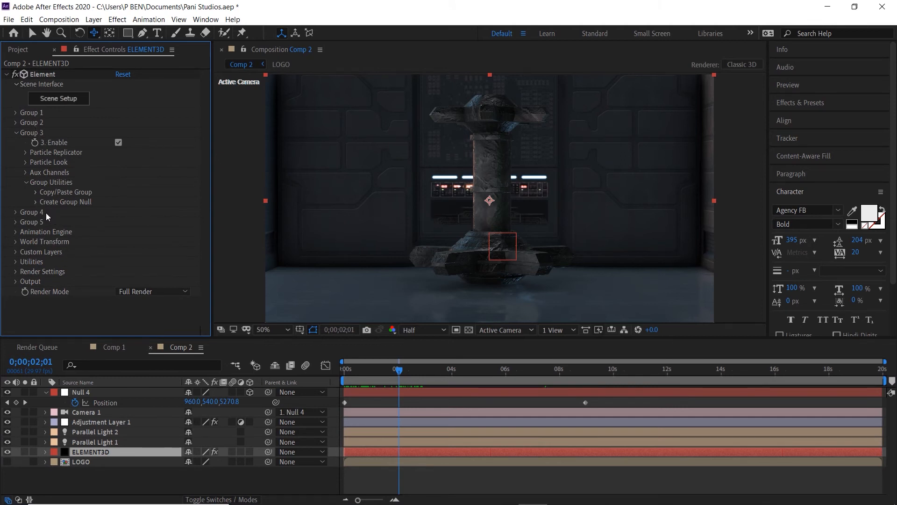
click(25, 153)
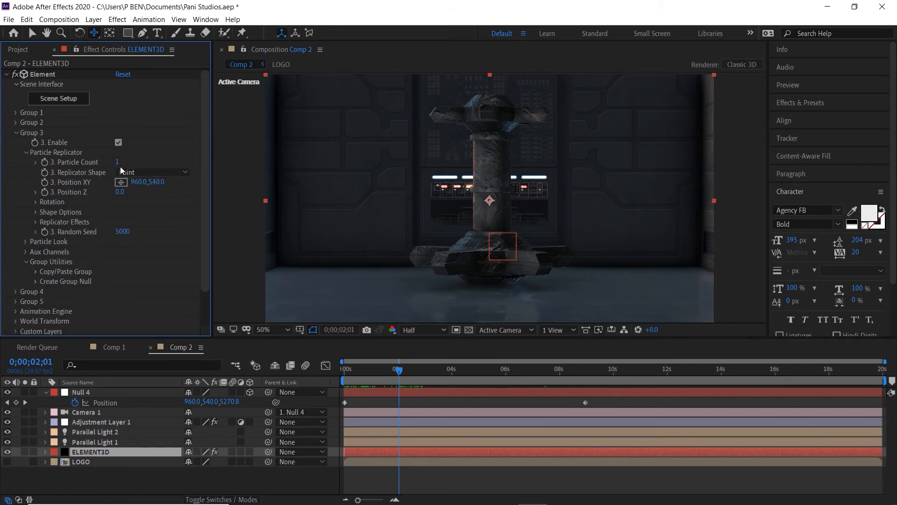
drag(118, 163, 118, 166)
click(153, 172)
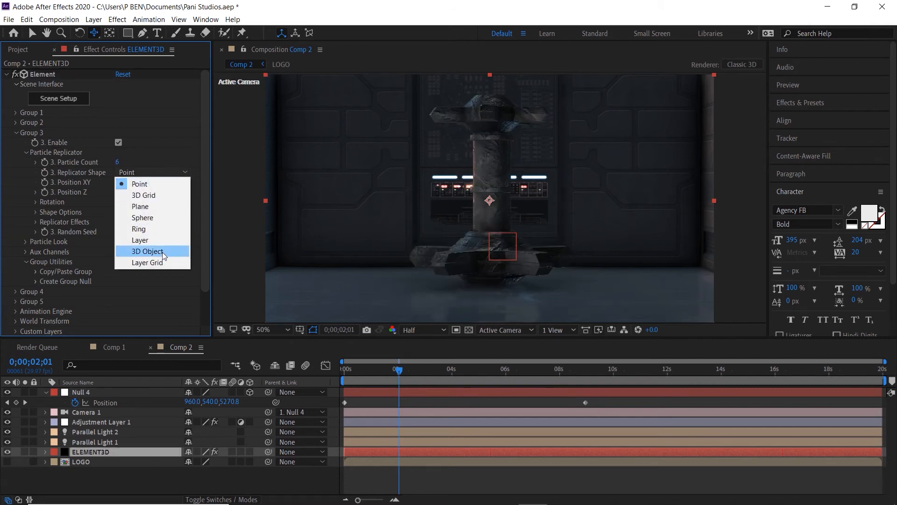
click(149, 206)
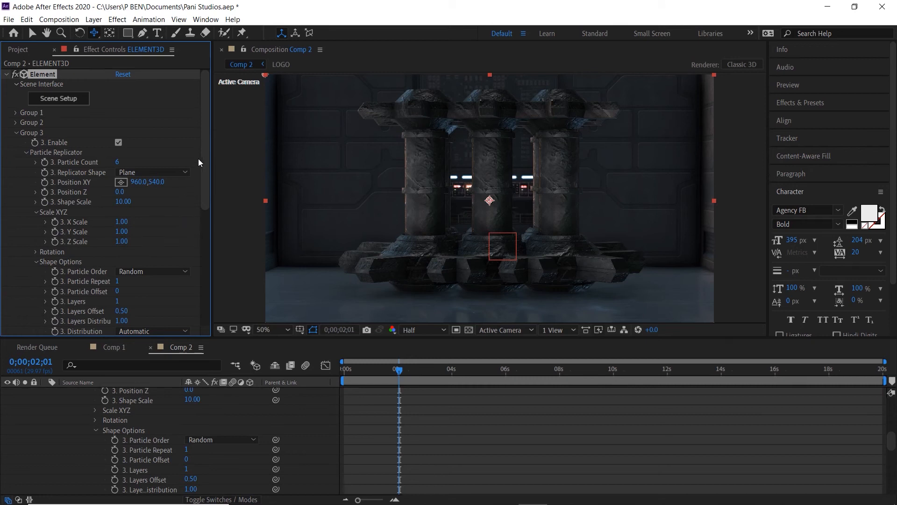
Set Group 3's Particle Size to 12.40 and its Particle Size Random to 53%.
drag(206, 128, 204, 192)
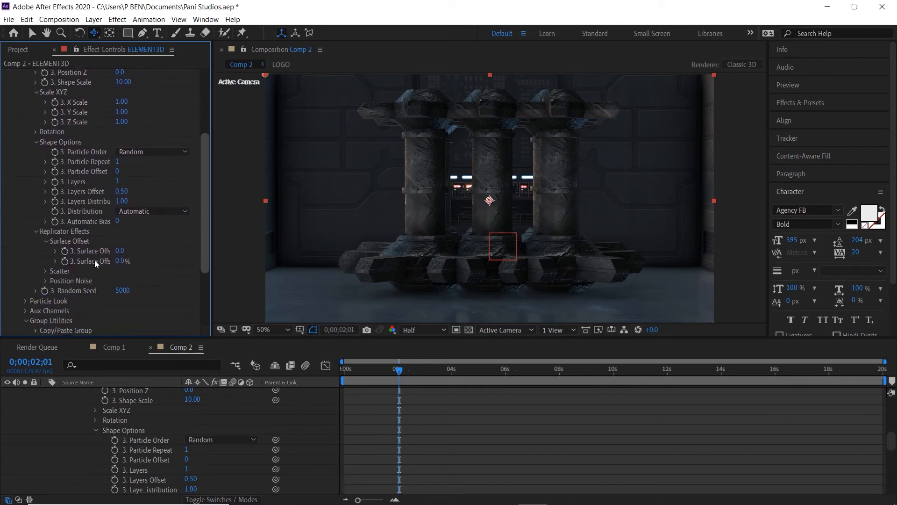
scroll(139, 265, down, 2)
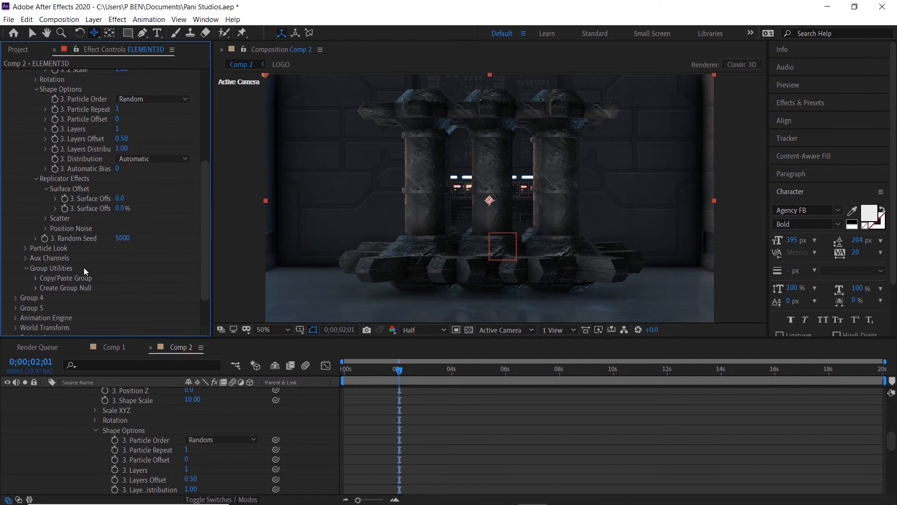
click(25, 249)
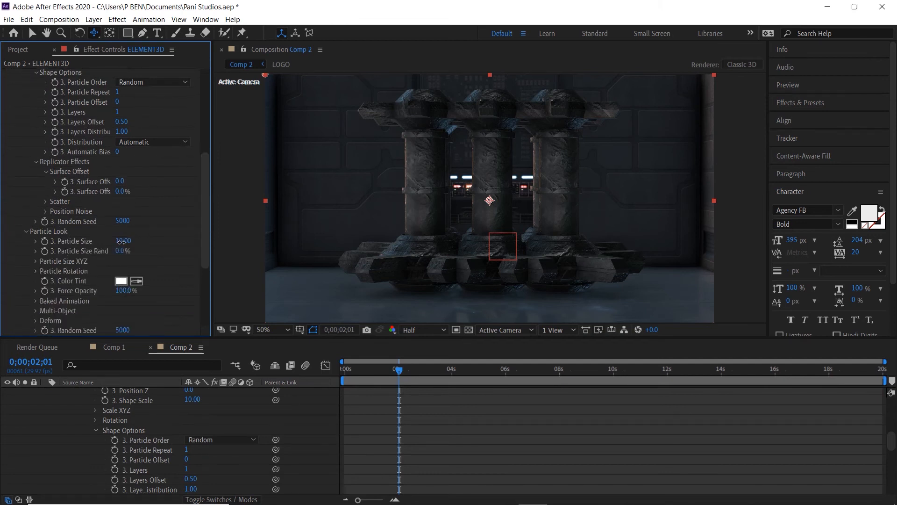
drag(122, 242, 133, 245)
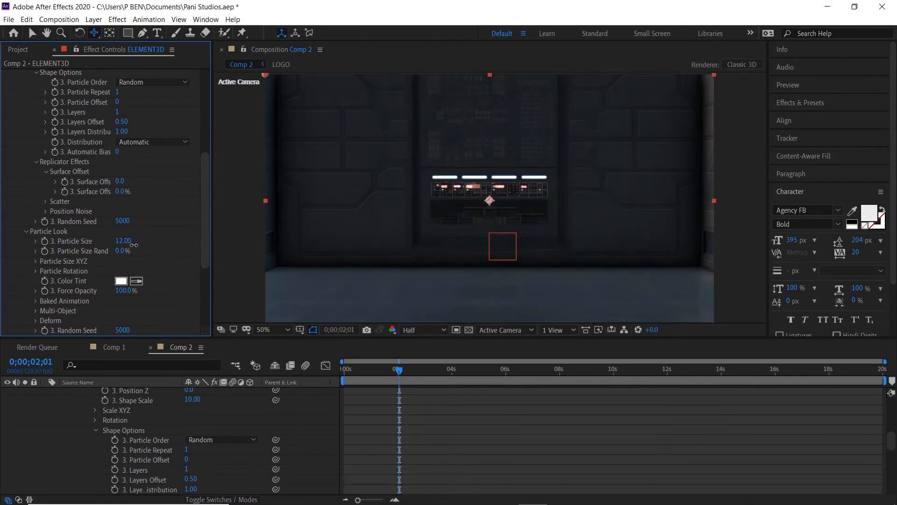
drag(126, 241, 130, 242)
drag(120, 254, 135, 250)
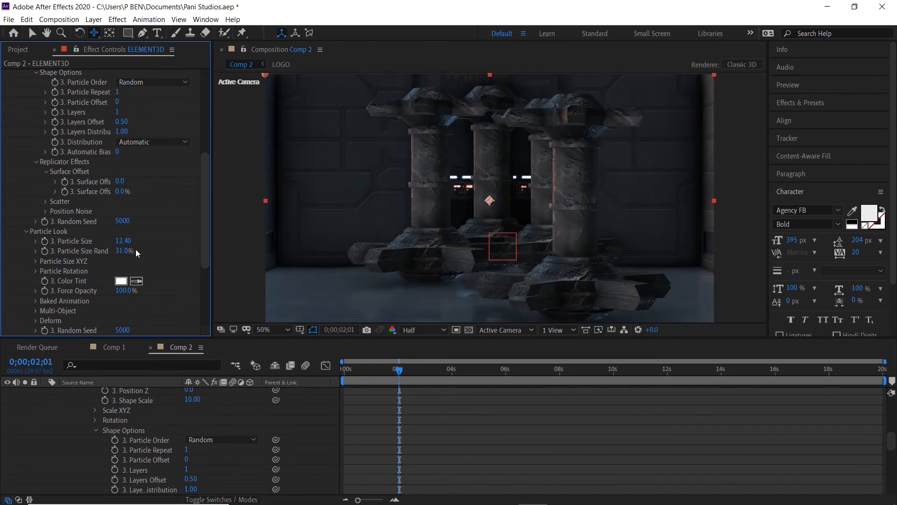
scroll(135, 252, down, 2)
drag(123, 218, 140, 218)
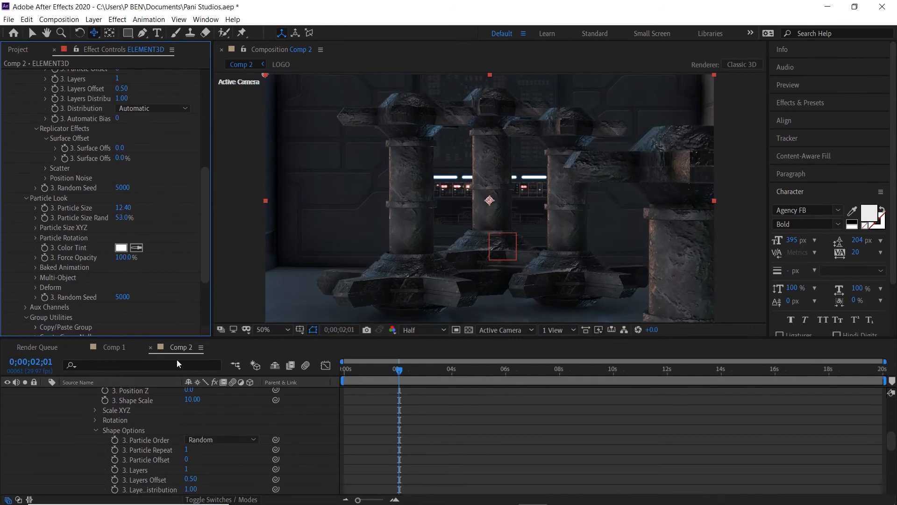
Set Group 3's Position Z in Comp 2 to -140, matching Comp 1, and widen its Shape Scale to 19.30.
click(119, 346)
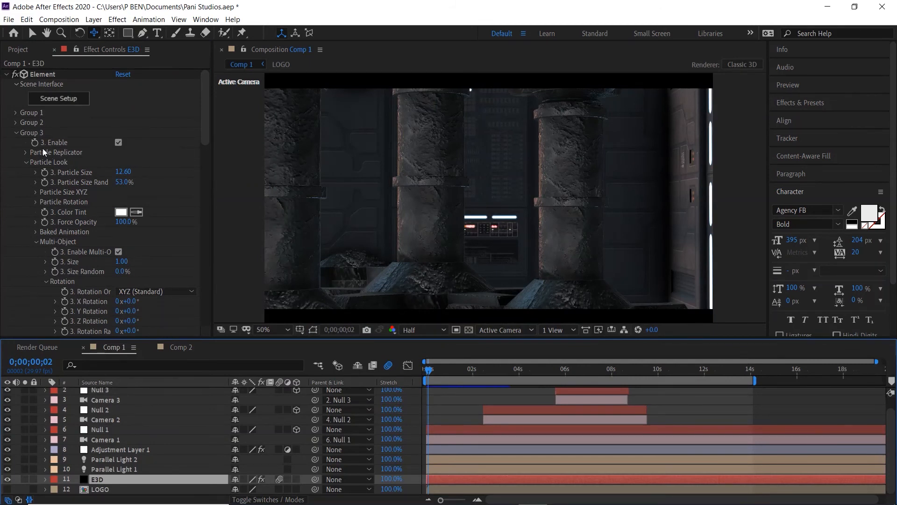
click(27, 152)
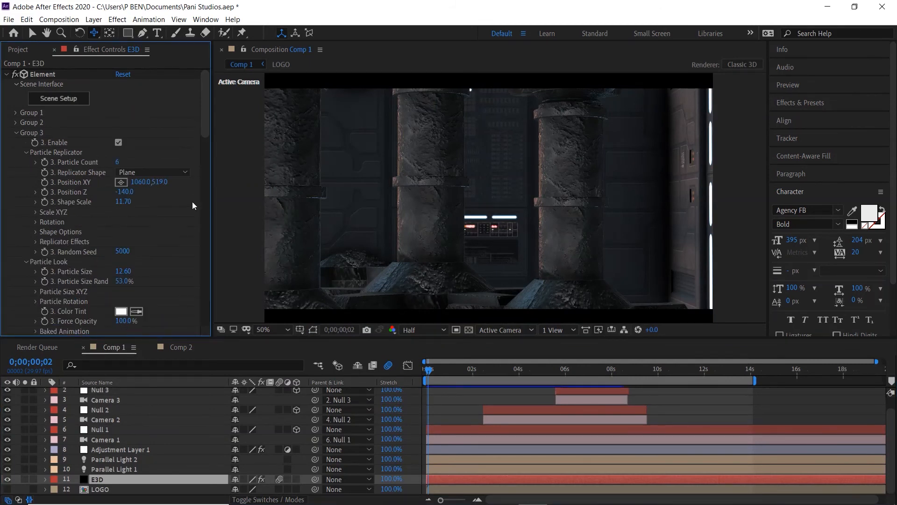
click(125, 192)
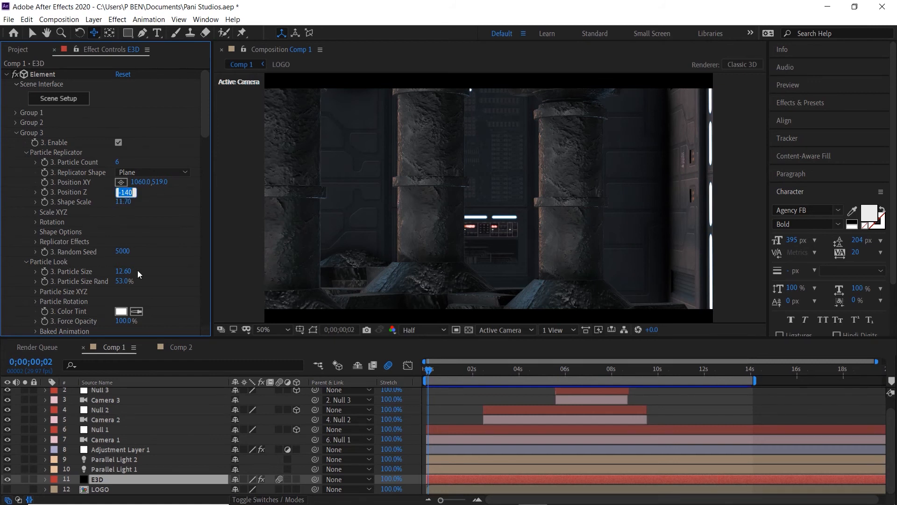
click(180, 346)
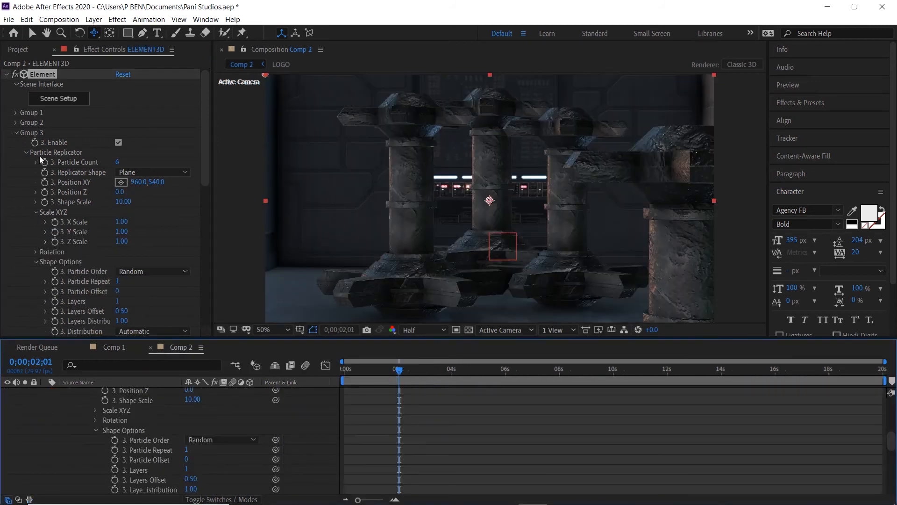
click(119, 192)
text(-140)
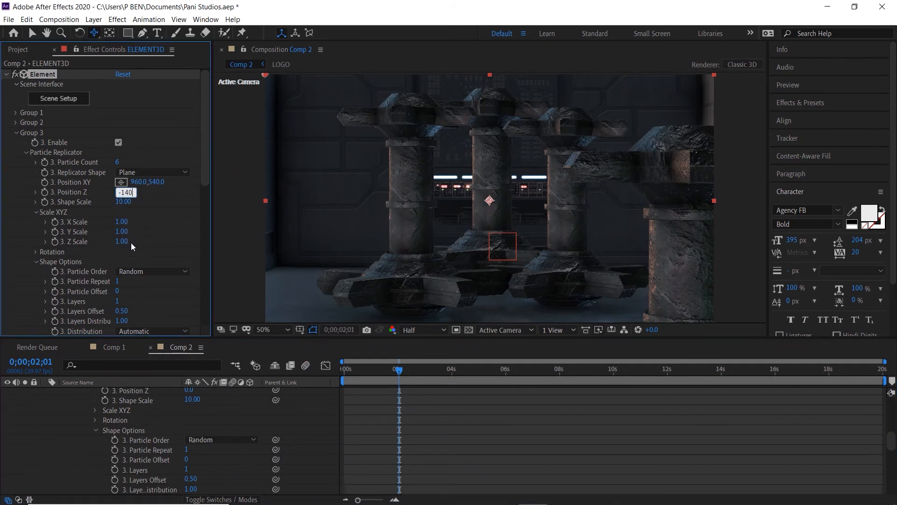
key(Return)
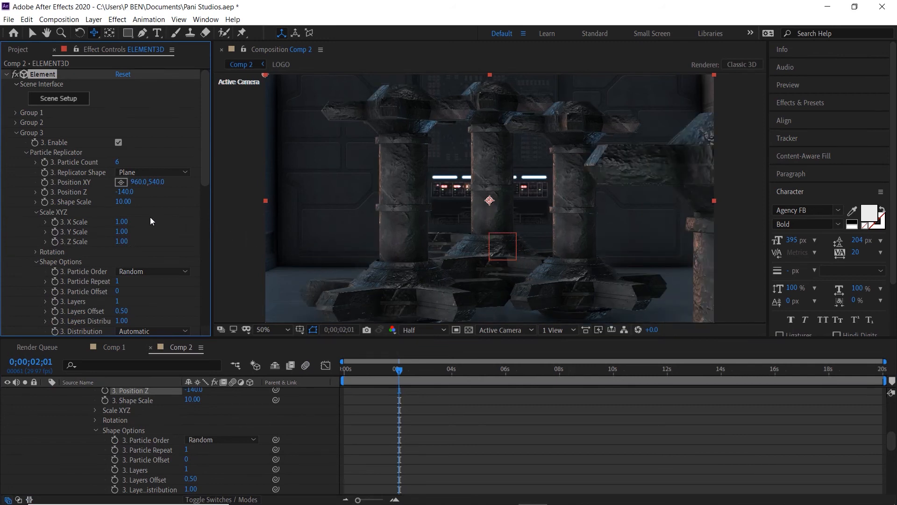
drag(124, 202, 164, 184)
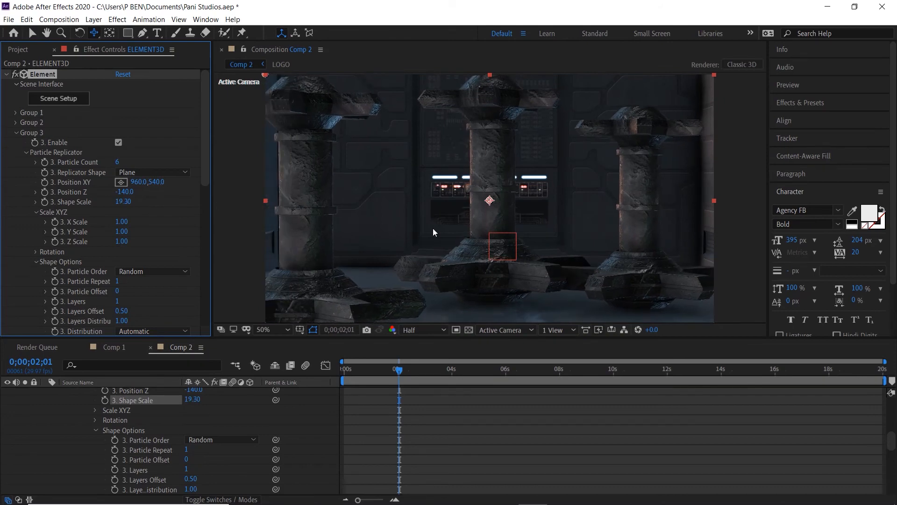
Open Element's Scene Setup and activate the Scale tool for the selected gear and machine-part pillar models.
click(56, 99)
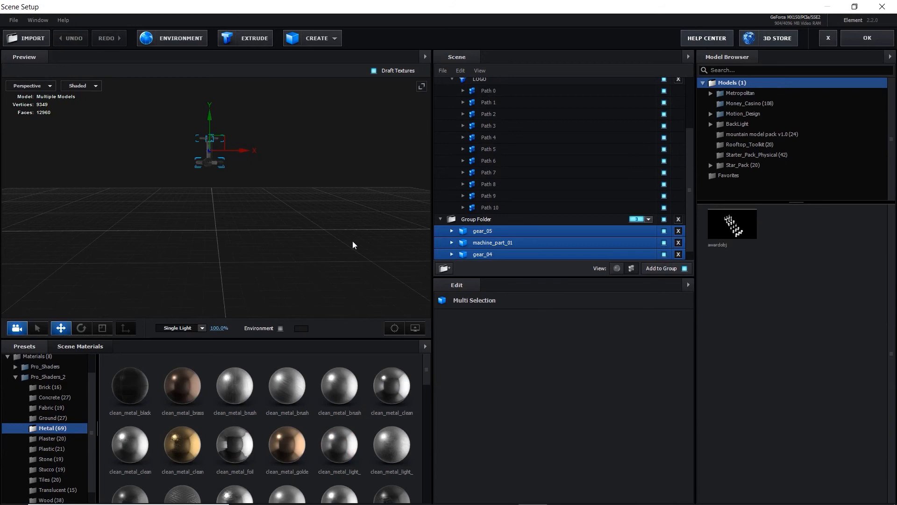
click(84, 330)
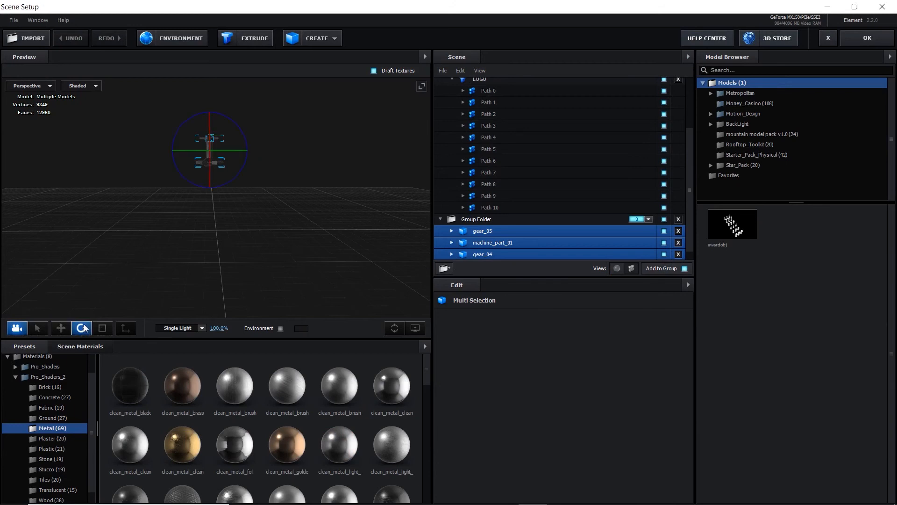
click(102, 328)
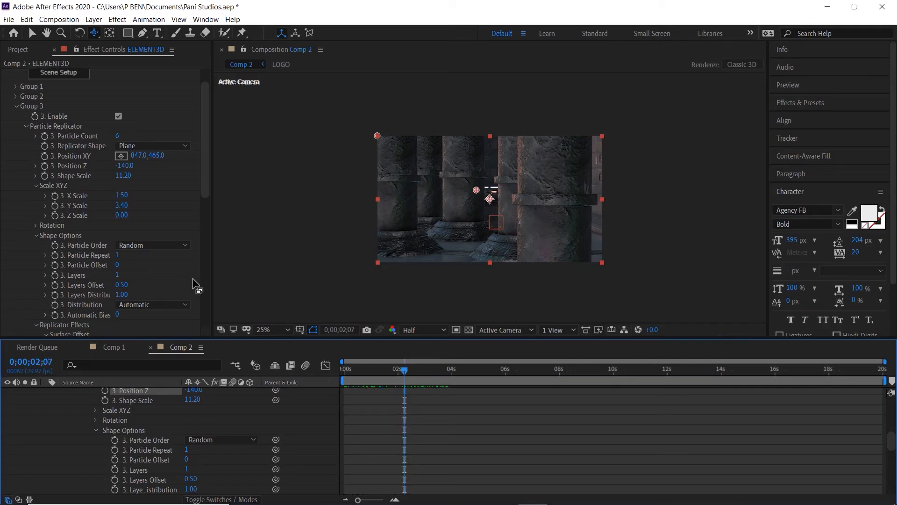
Set Group 3's Position XY to 847, 435 and its X Scale to 2.20, and check the pillars around 0;00;02;06.
drag(158, 155, 171, 121)
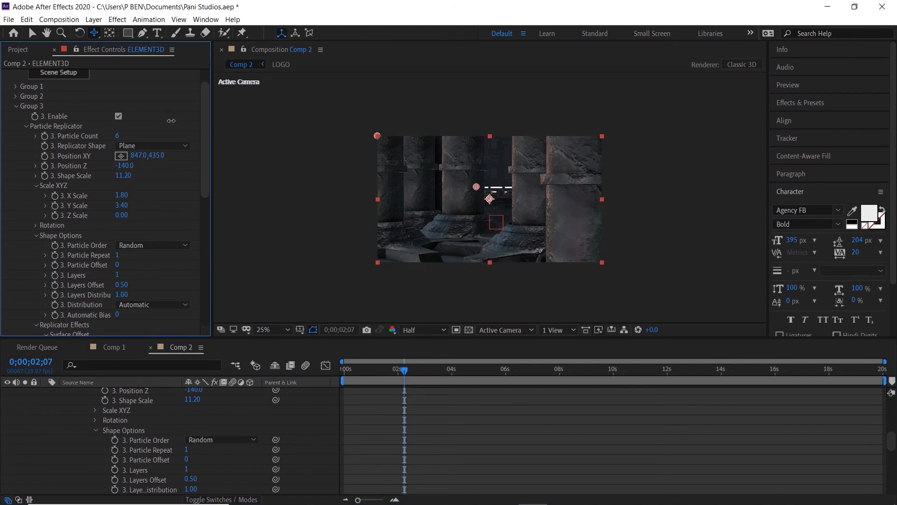
drag(124, 195, 126, 196)
drag(353, 374, 403, 369)
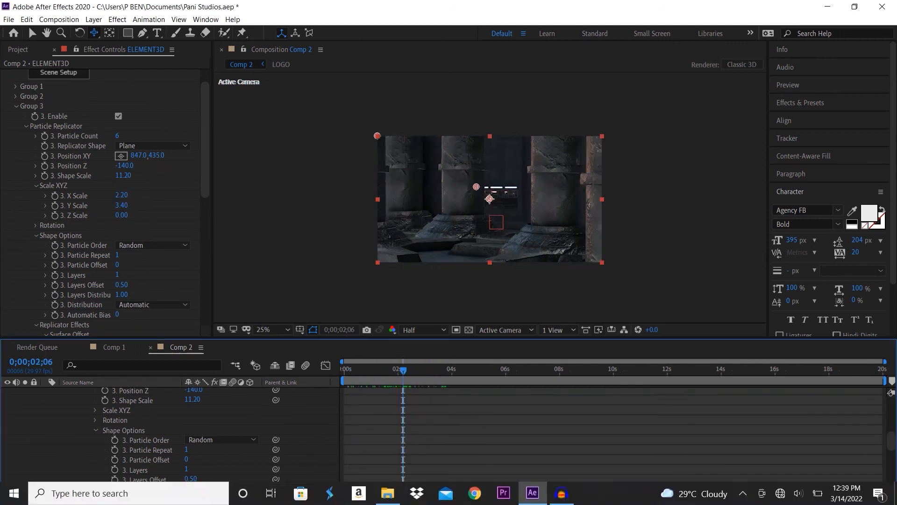
Collapse the ELEMENT3D and Null 4 properties in Comp 2's timeline and clear the layer selection.
drag(891, 445, 891, 407)
key(u)
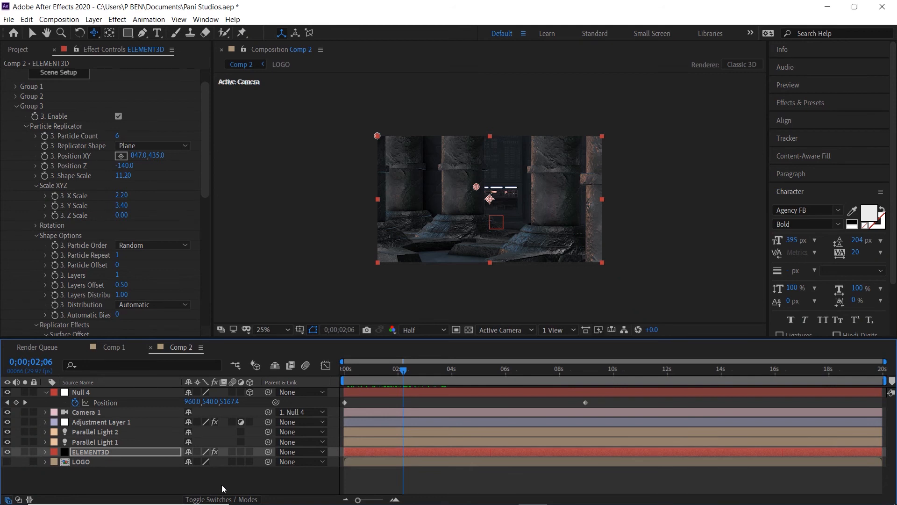
click(46, 392)
click(77, 486)
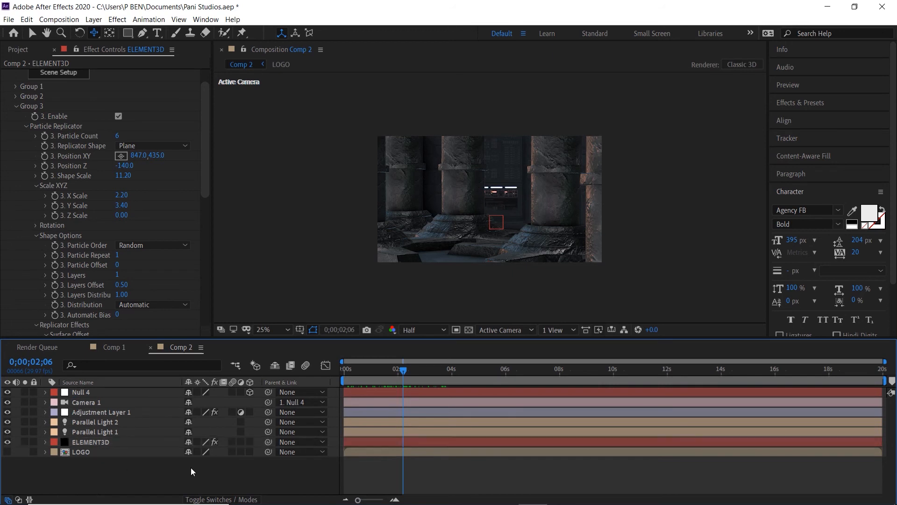
Add a two-node camera named Camera 2 to Comp 2 with the 80mm preset.
right_click(130, 473)
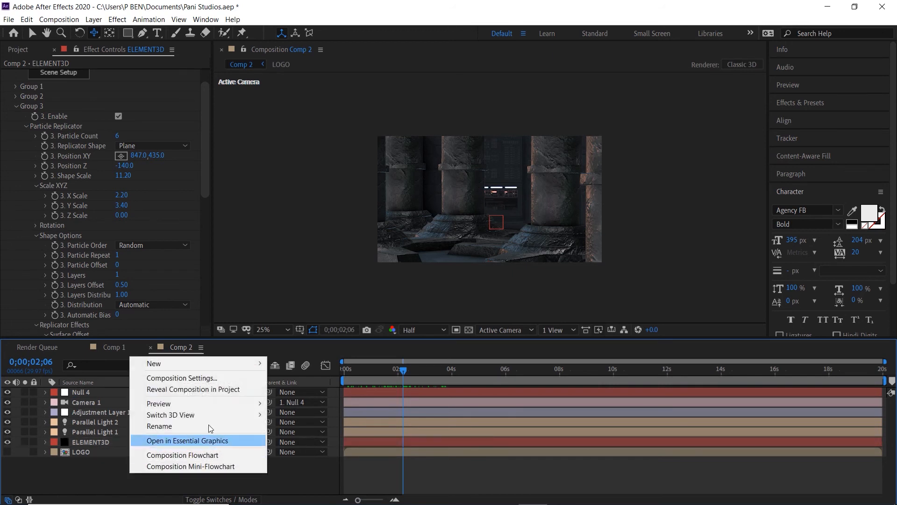
mouse_move(217, 363)
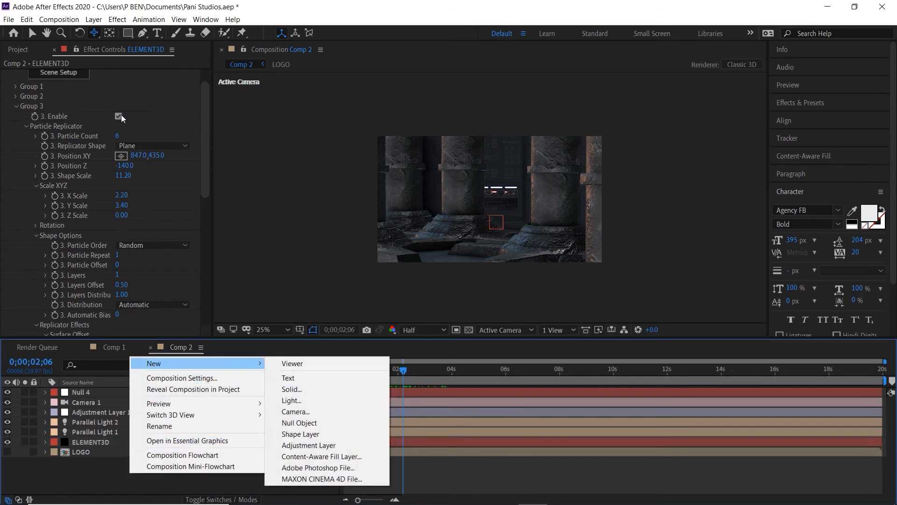
click(96, 22)
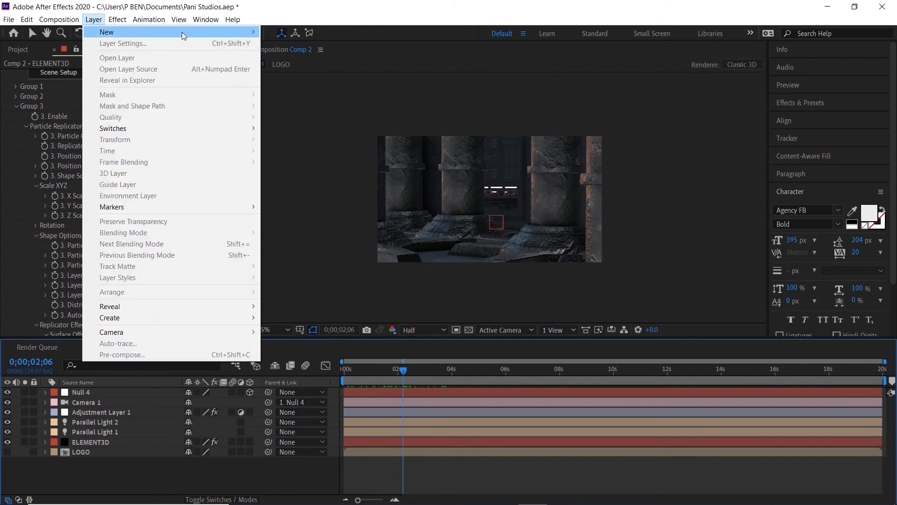
mouse_move(182, 32)
click(317, 66)
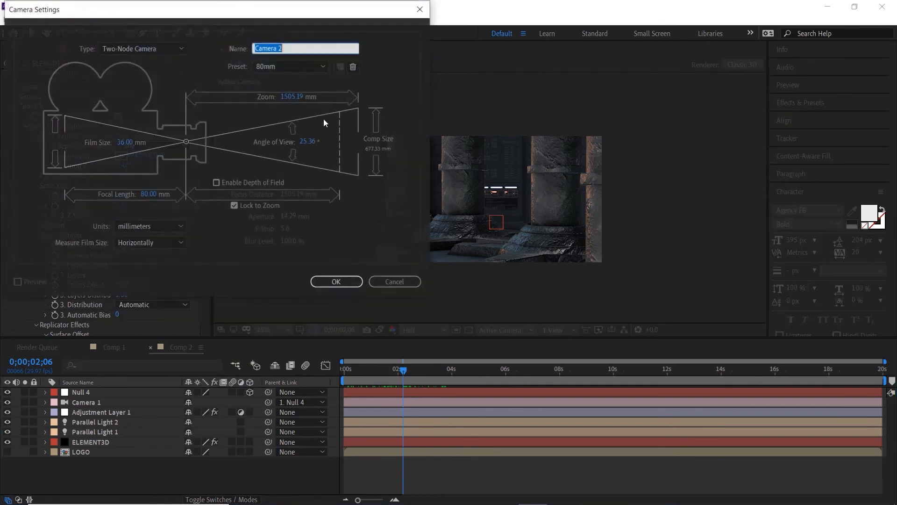
click(342, 283)
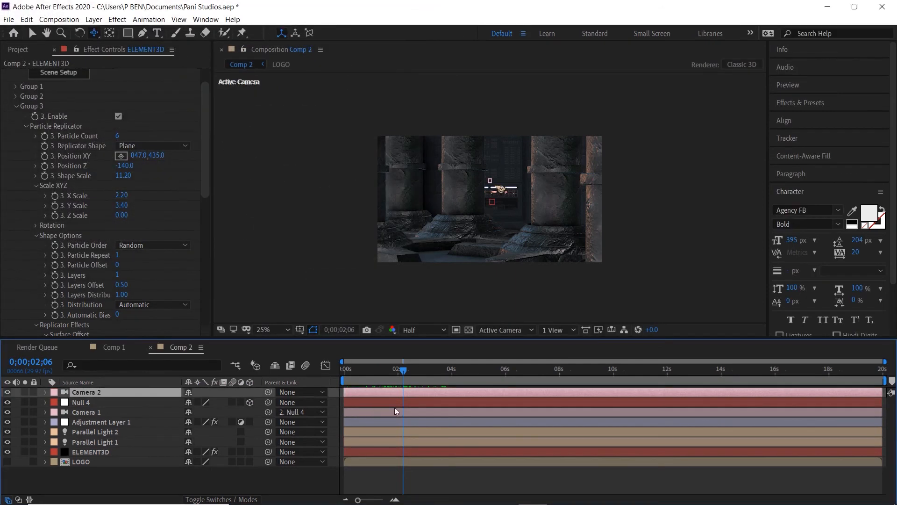
Add a null object to Comp 2, make it a 3D layer and parent Camera 2 to it.
click(93, 19)
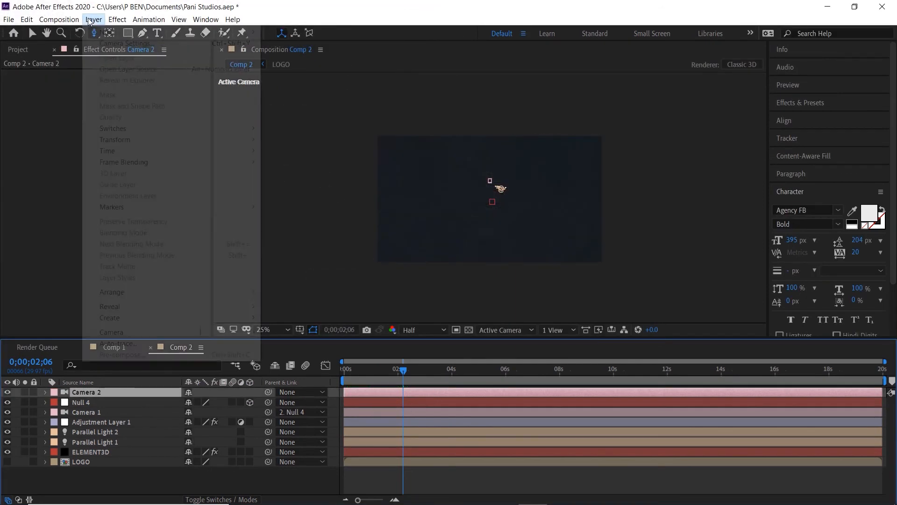
mouse_move(147, 32)
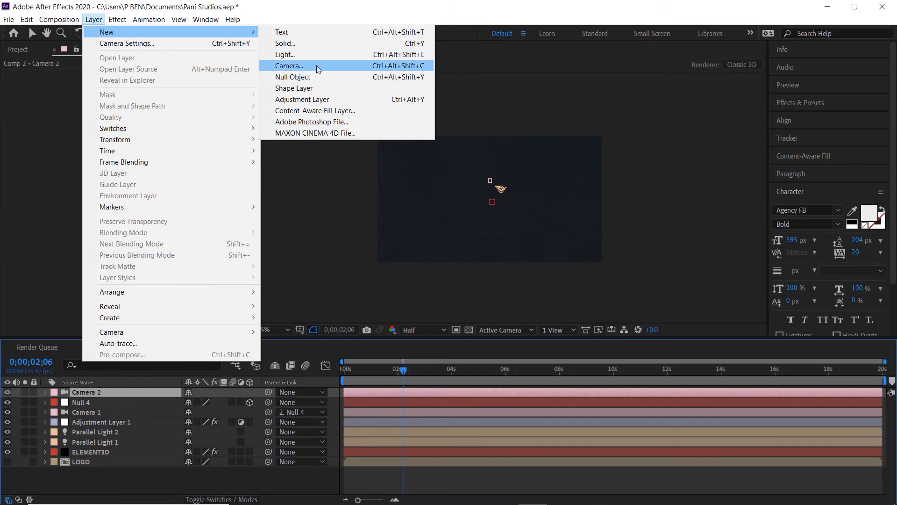
click(316, 77)
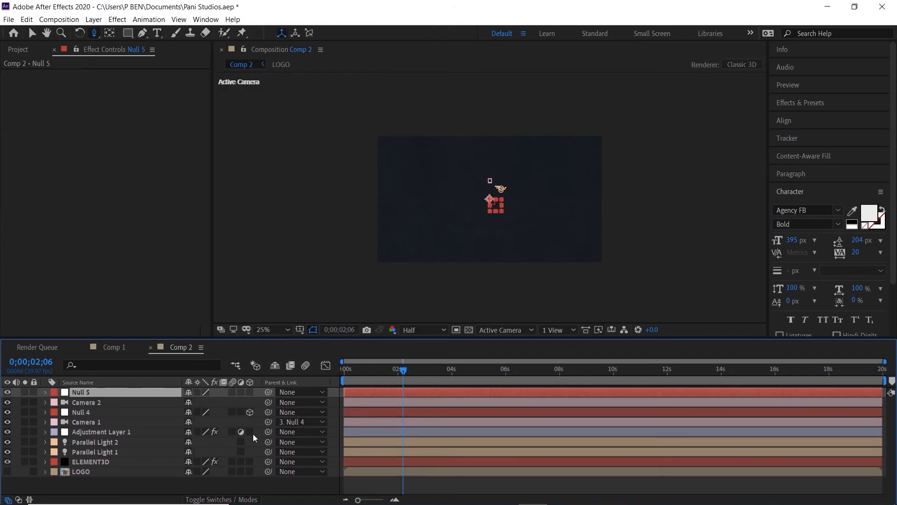
click(250, 392)
drag(265, 402, 111, 395)
Raise Camera 2 above the corridor floor and dolly it closer to the PANI STUDIOS logo.
click(510, 215)
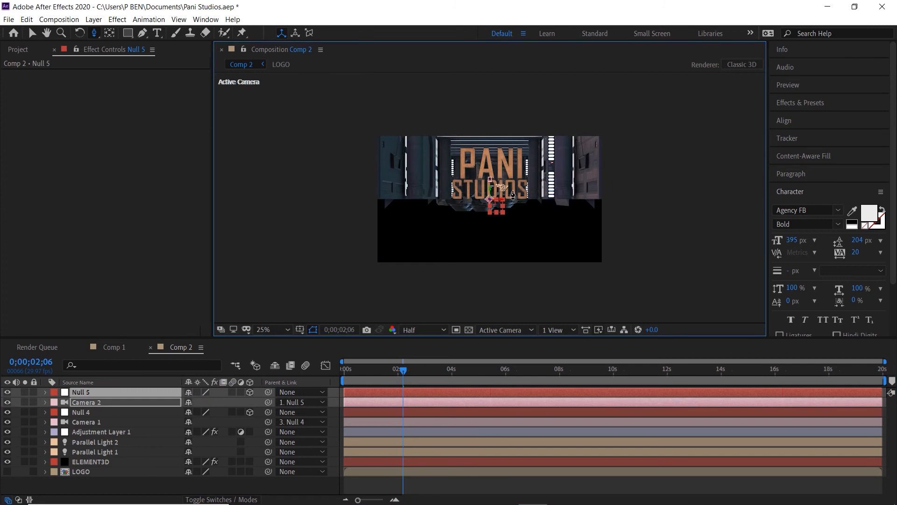
key(c)
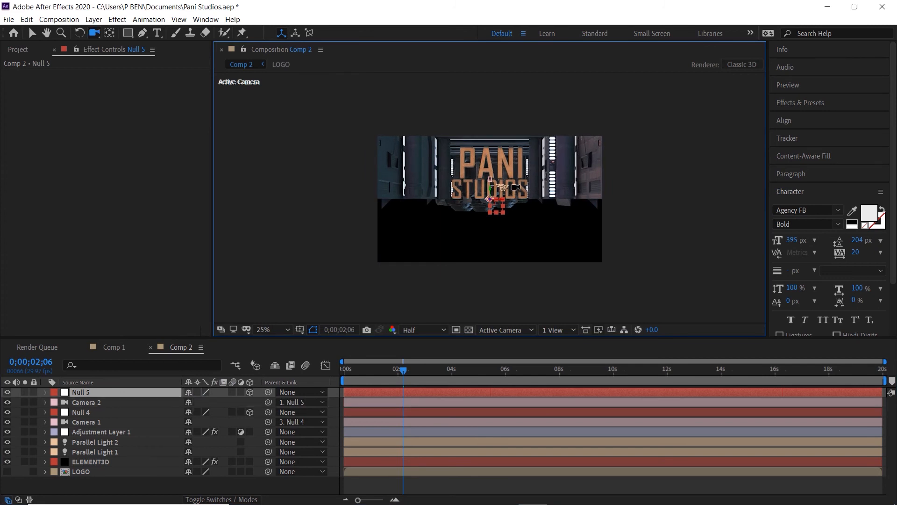
drag(516, 183, 513, 191)
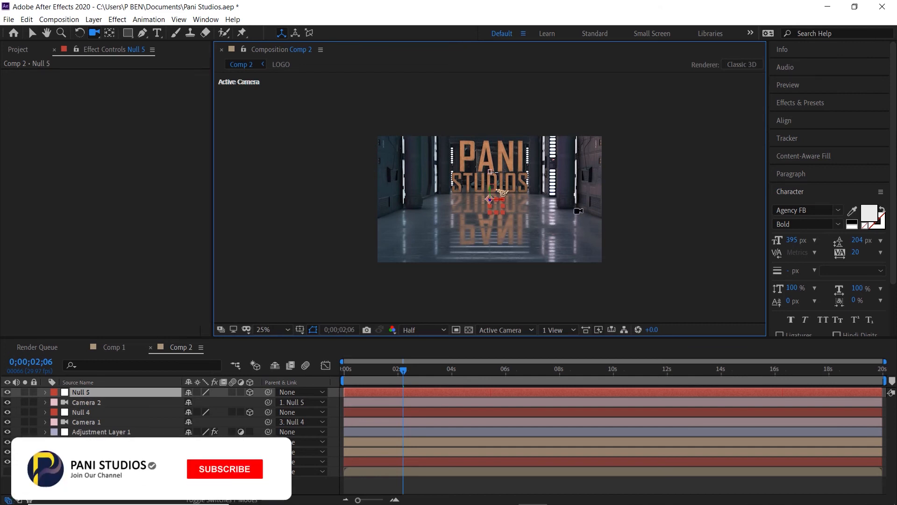
key(c)
key(c)
drag(584, 211, 585, 112)
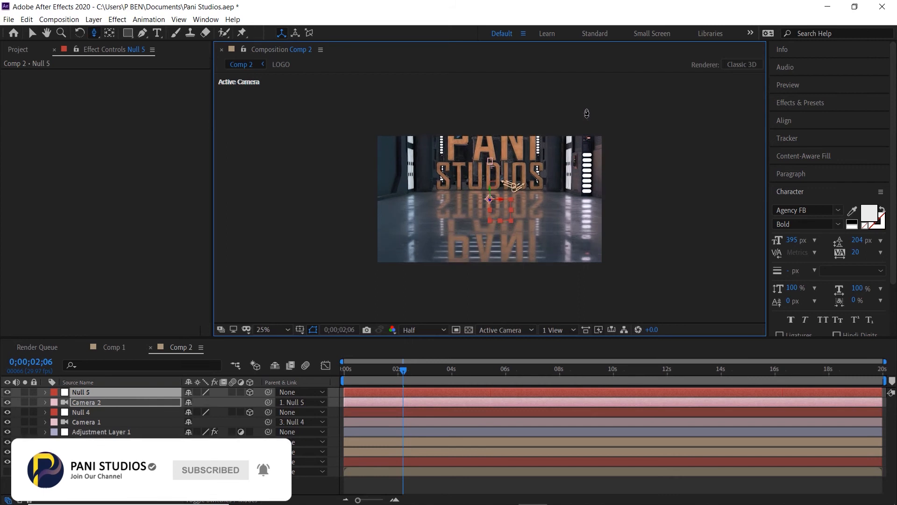
drag(577, 214, 569, 176)
Orbit and reposition Camera 2 to frame the logo from the side, partly behind the foreground pillar.
key(c)
key(c)
key(c)
key(c)
key(c)
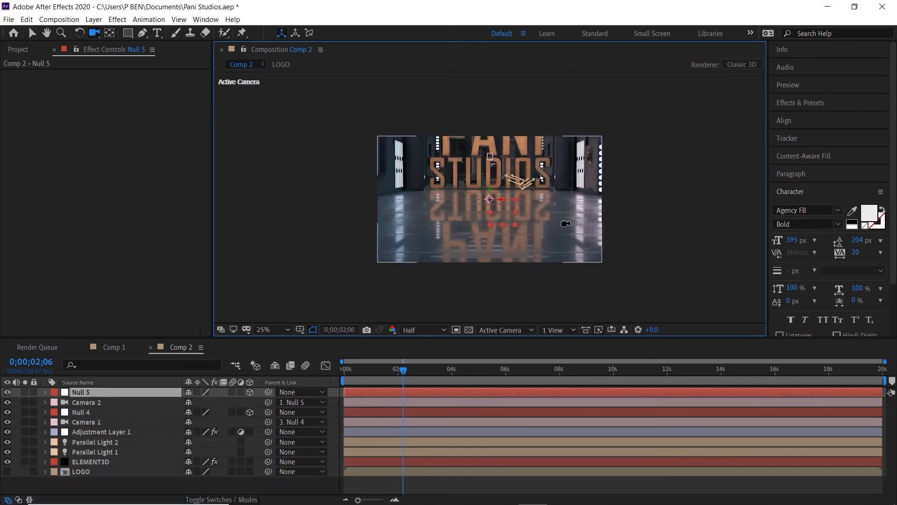
drag(564, 226, 567, 244)
key(c)
key(c)
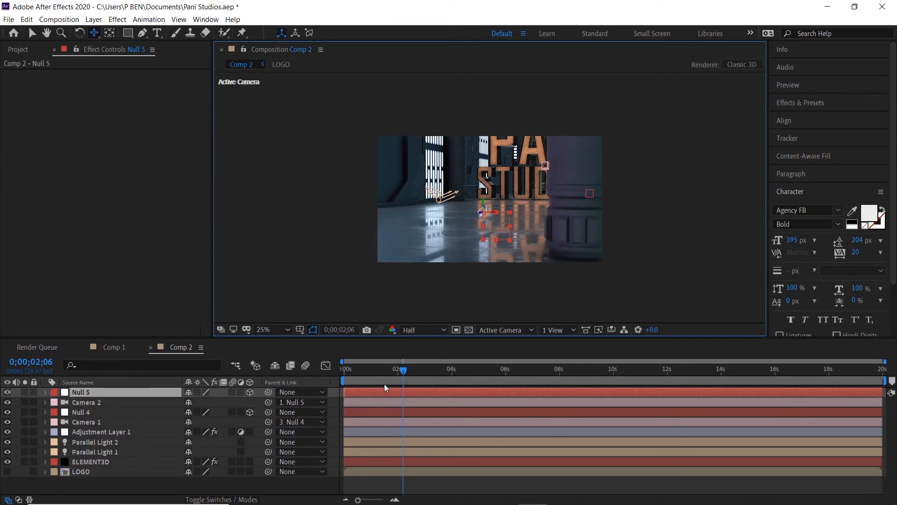
Start keyframing Null 5's Position at 0;00;00;00.
drag(402, 369, 367, 370)
key(Home)
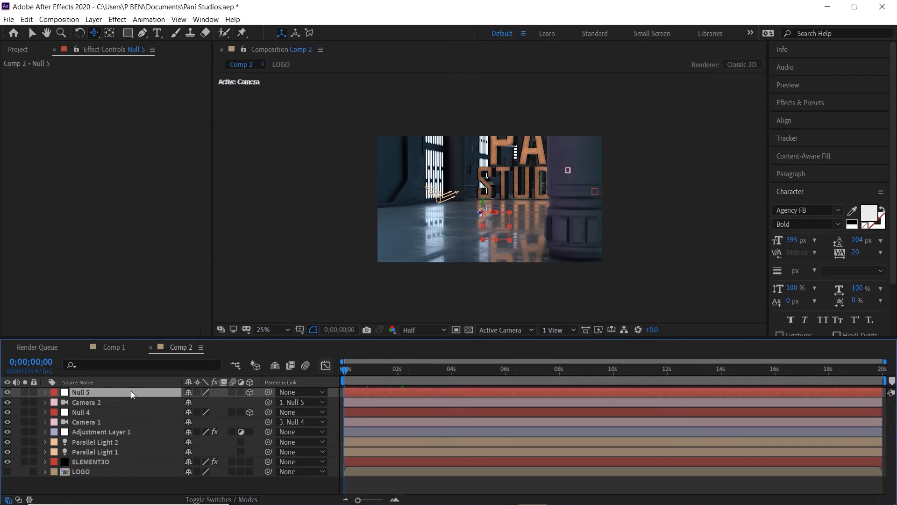
key(p)
click(73, 400)
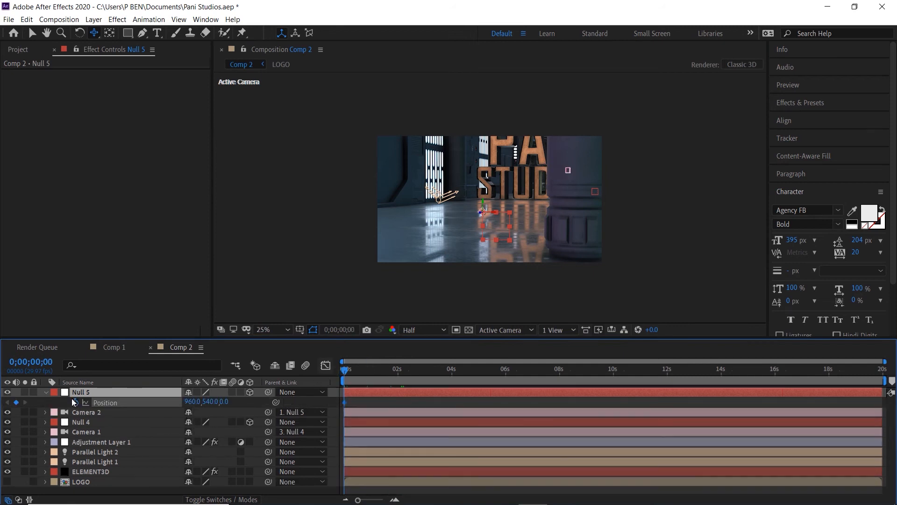
Keyframe Null 5's Position at 0;00;04;06 with X at 638 and Z at 99.
drag(428, 372, 437, 371)
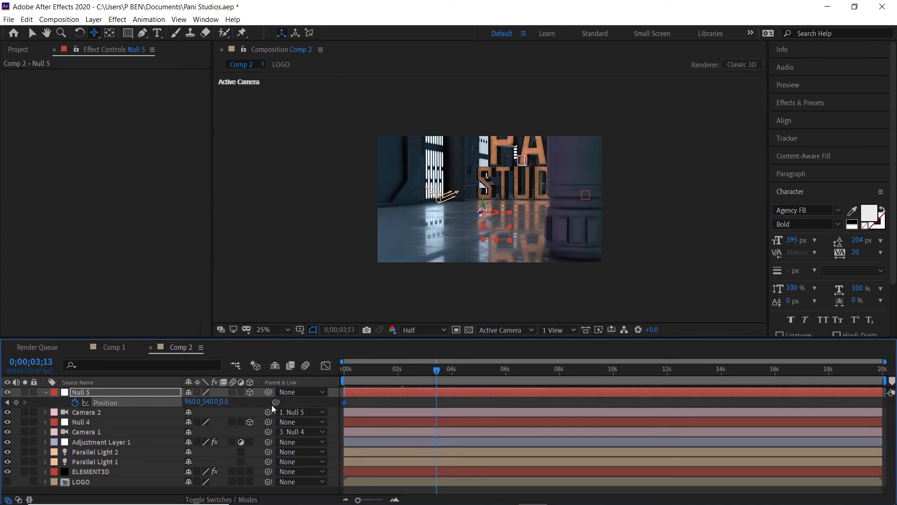
click(458, 369)
drag(222, 401, 269, 401)
drag(192, 401, 3, 396)
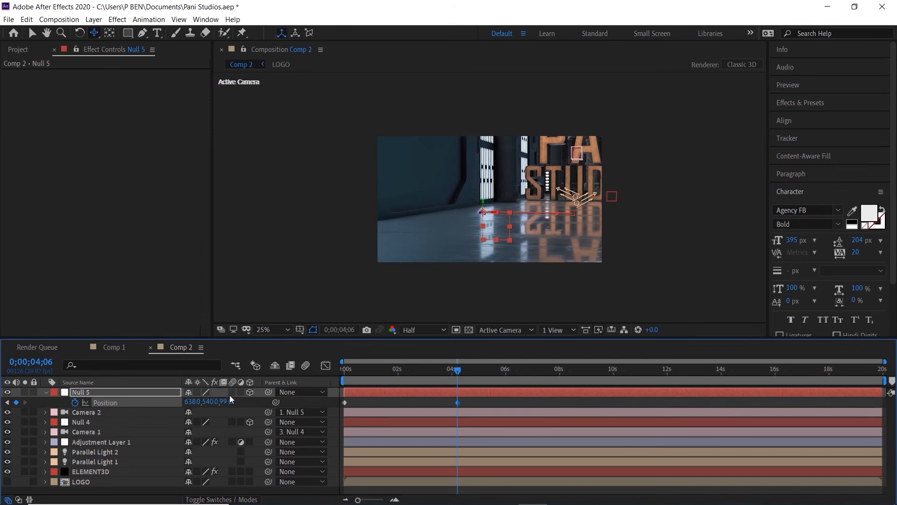
Preview Null 5's camera move from the start of Comp 2 and check the framing around 0;00;01;05.
drag(458, 369, 342, 374)
key(space)
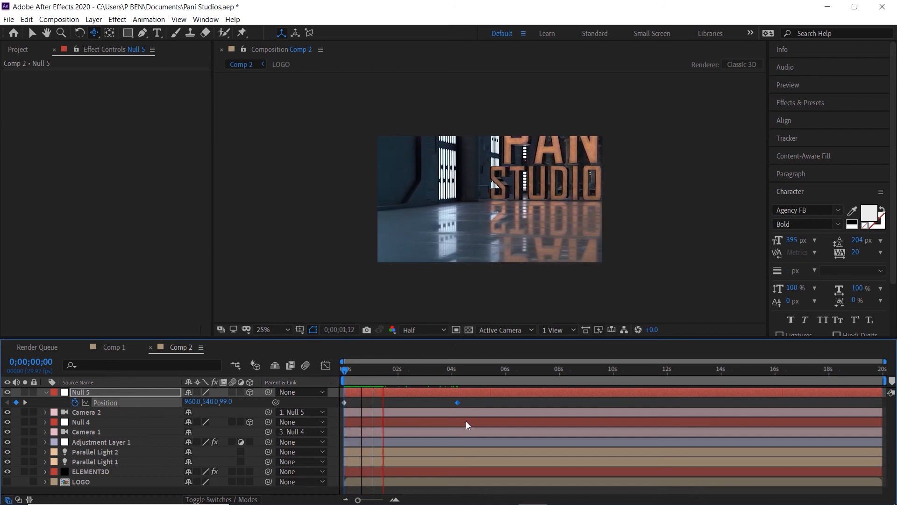
key(space)
drag(405, 370, 377, 375)
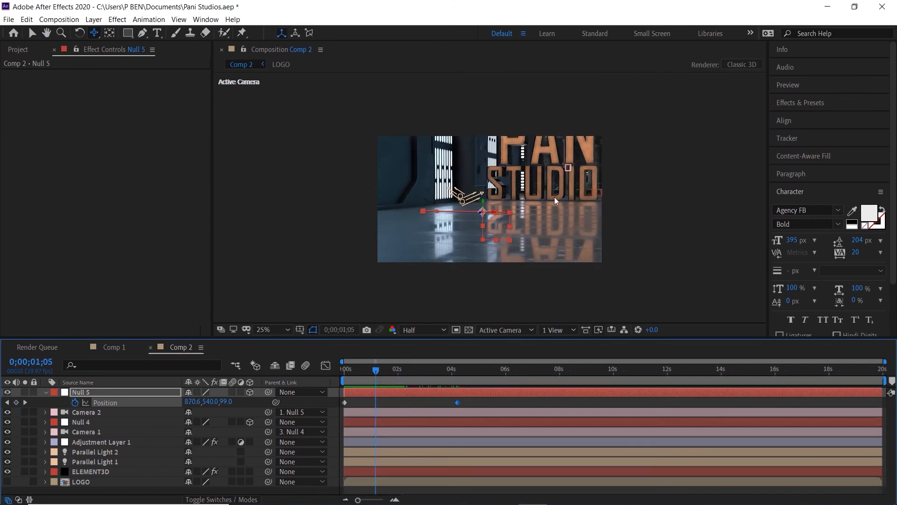
drag(533, 177, 531, 186)
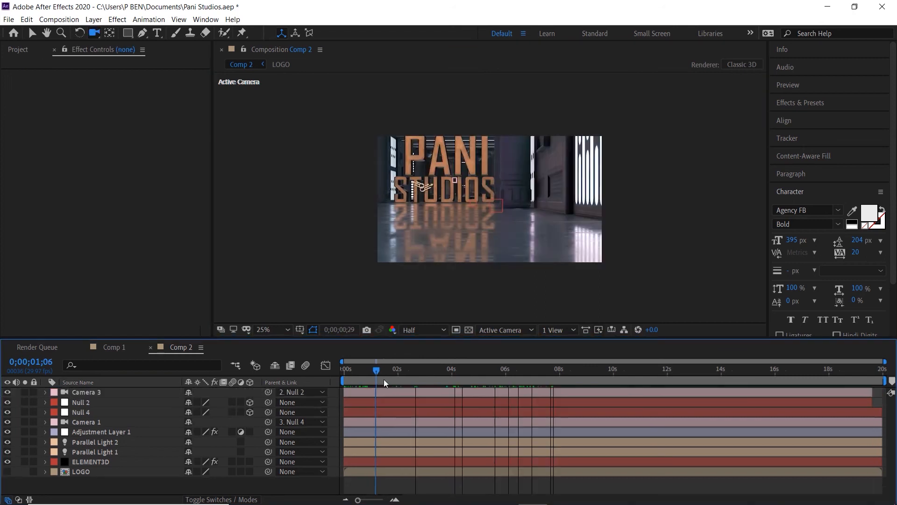
Shift Camera 3 and Null 2 together so both layers start at 0;00;02;01, and check the shot at 0;00;05;28.
drag(384, 379, 414, 379)
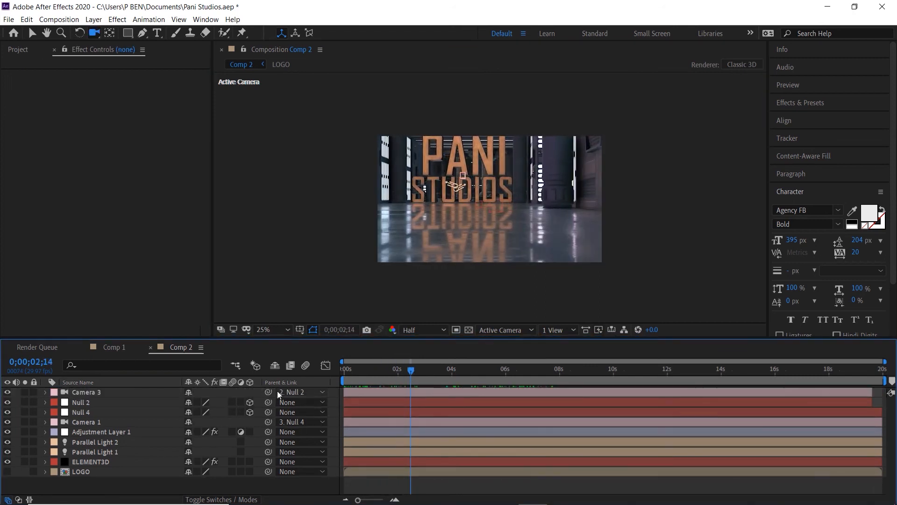
click(94, 392)
shift+click(88, 403)
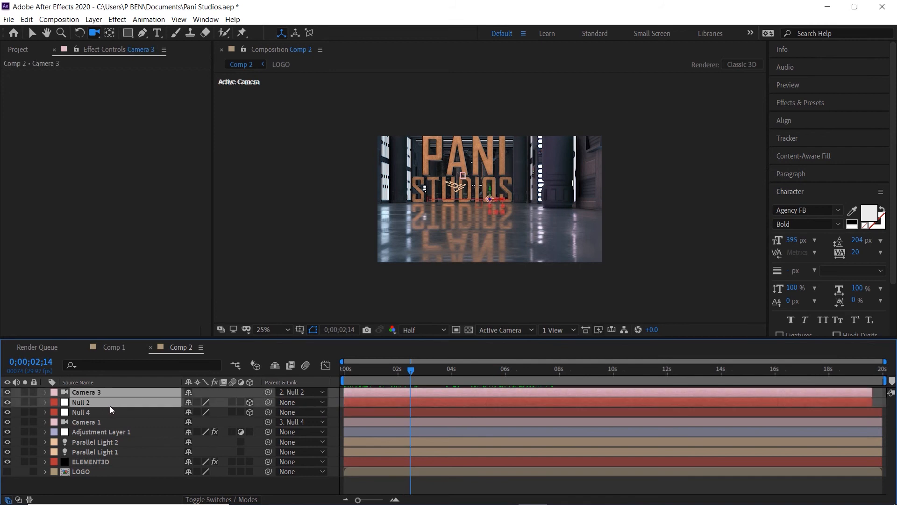
drag(357, 402, 437, 405)
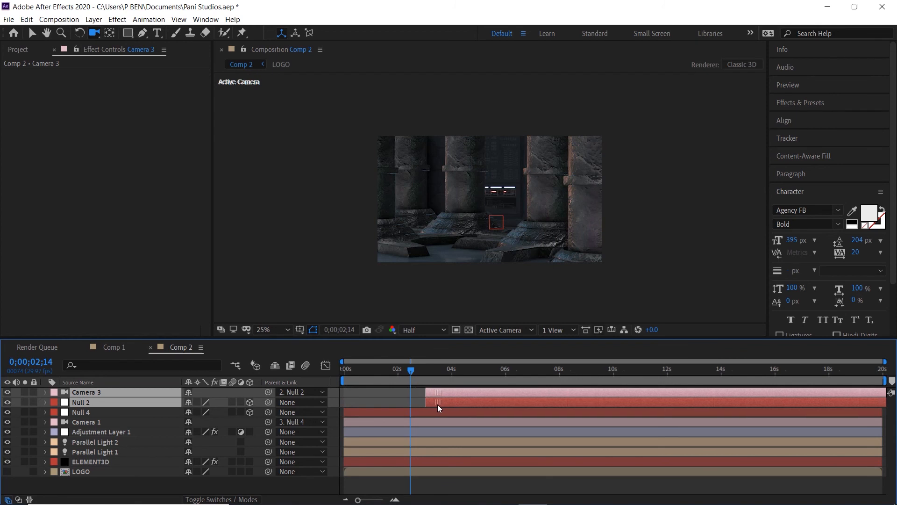
mouse_move(408, 369)
mouse_down()
mouse_move(327, 374)
mouse_move(398, 376)
mouse_up()
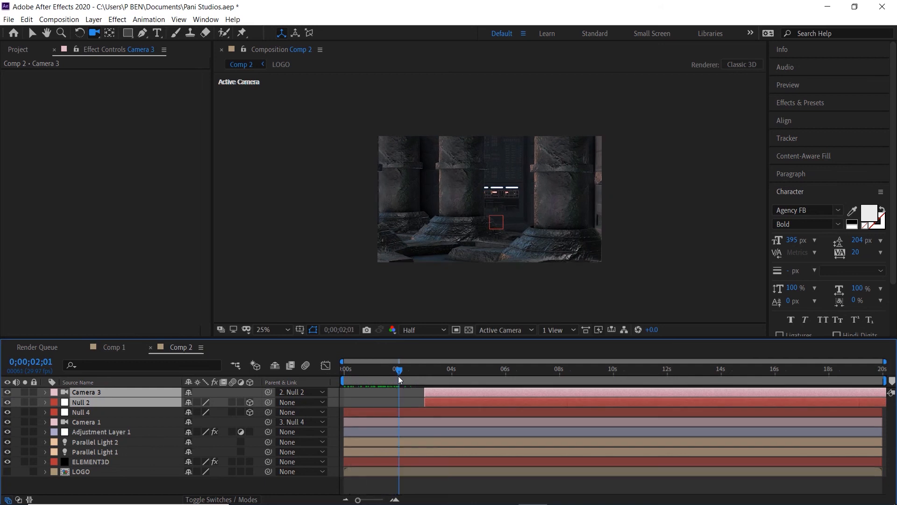
drag(439, 400, 506, 375)
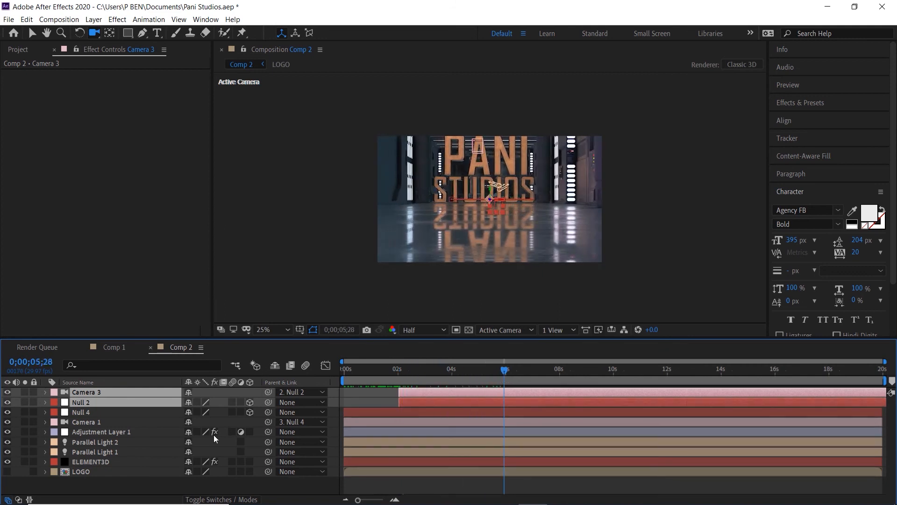
Add a two-node Camera 4 with the 80mm preset to Comp 2.
click(143, 490)
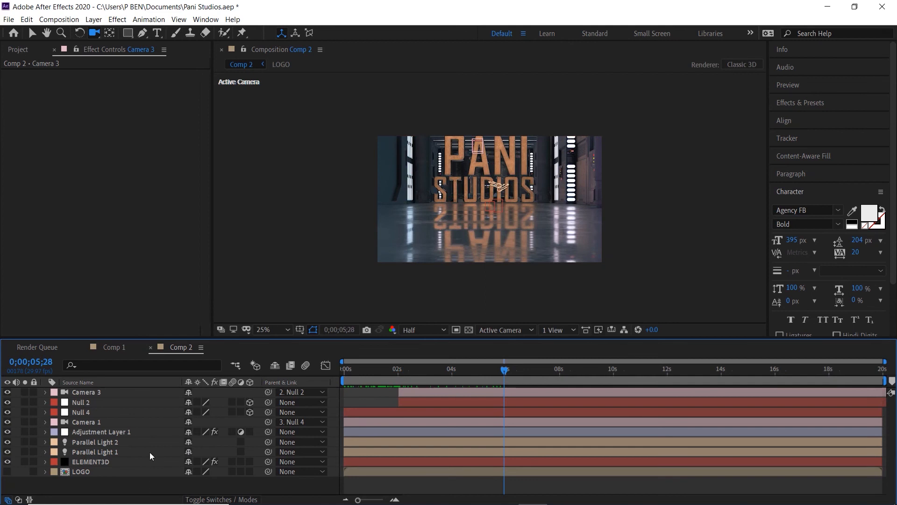
click(93, 19)
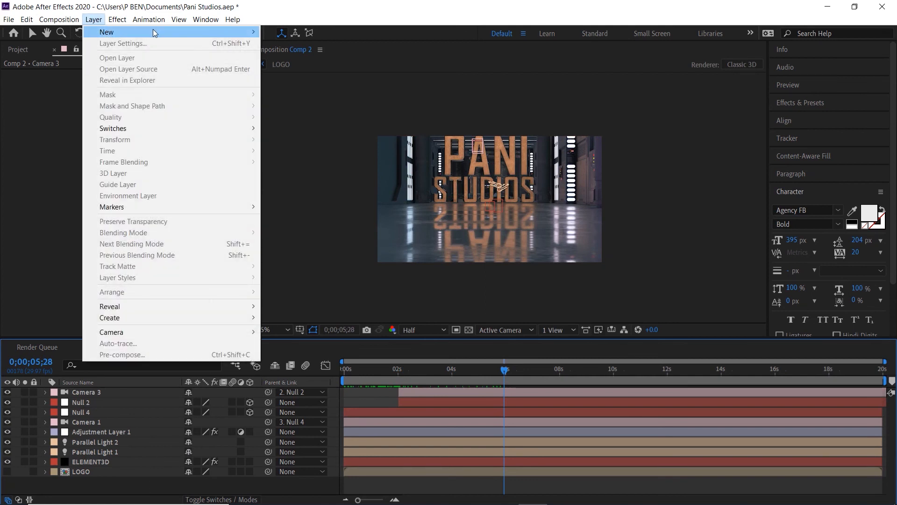
mouse_move(224, 31)
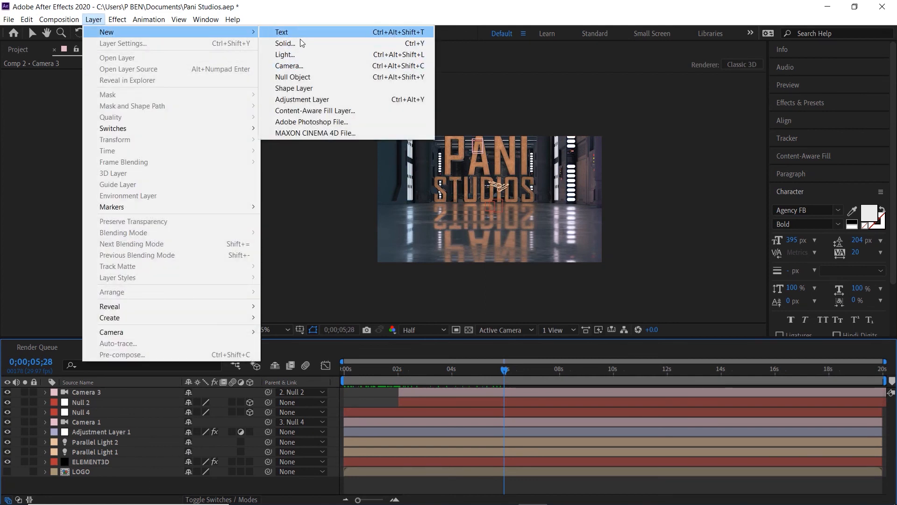
click(298, 65)
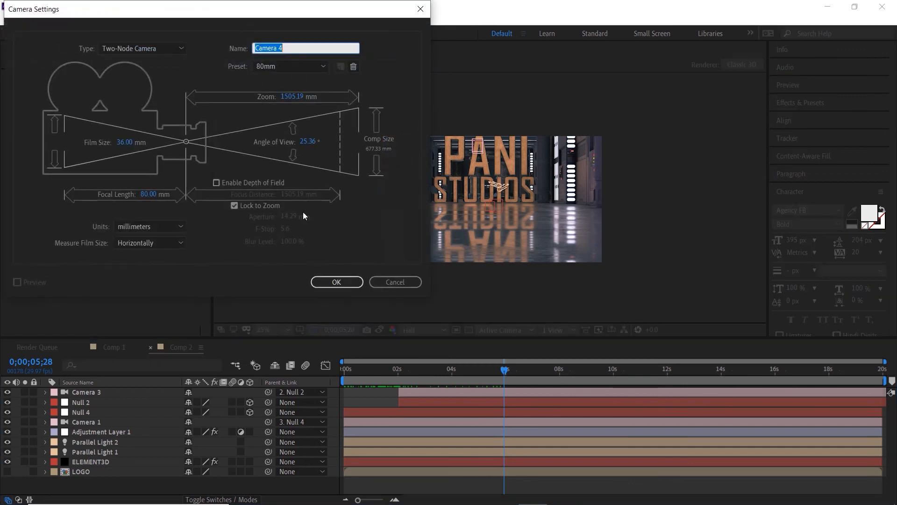
click(348, 285)
Add a new null object, make it 3D and parent Camera 4 to it.
right_click(145, 495)
mouse_move(215, 386)
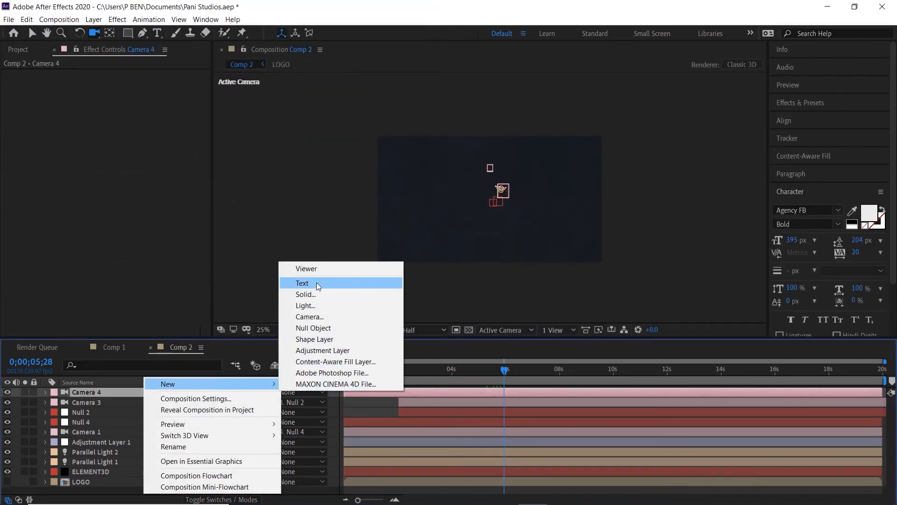
click(310, 328)
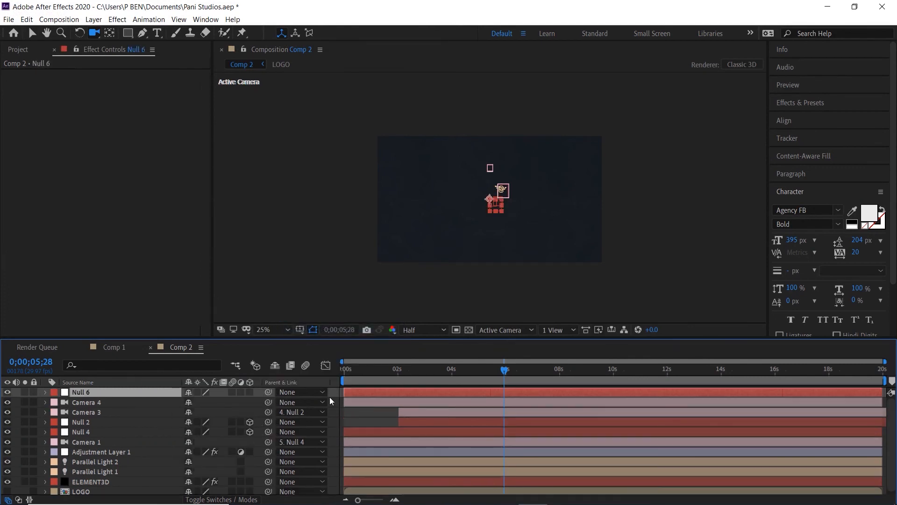
click(250, 392)
drag(260, 403, 146, 394)
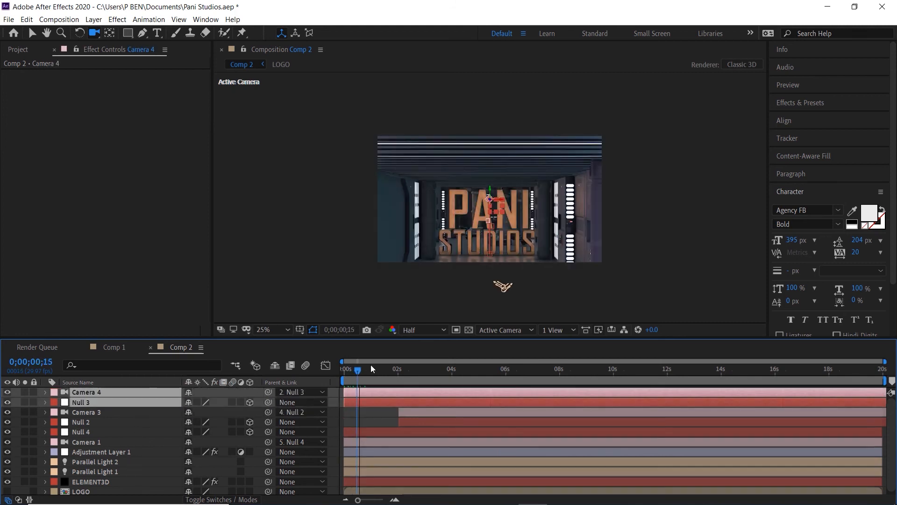
Shift Camera 4 and Null 3 together to start at about 0;00;04;26, and check the shot up to 0;00;10;19.
drag(371, 369, 469, 394)
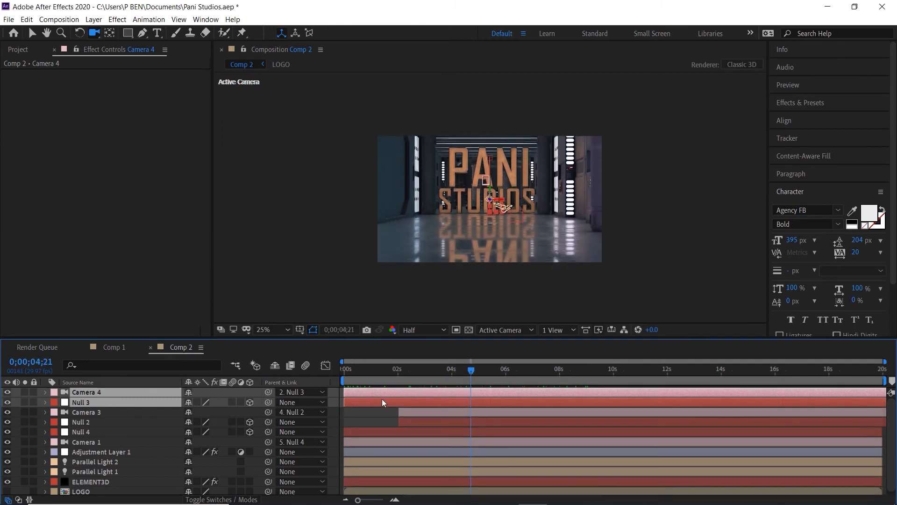
drag(383, 402, 531, 399)
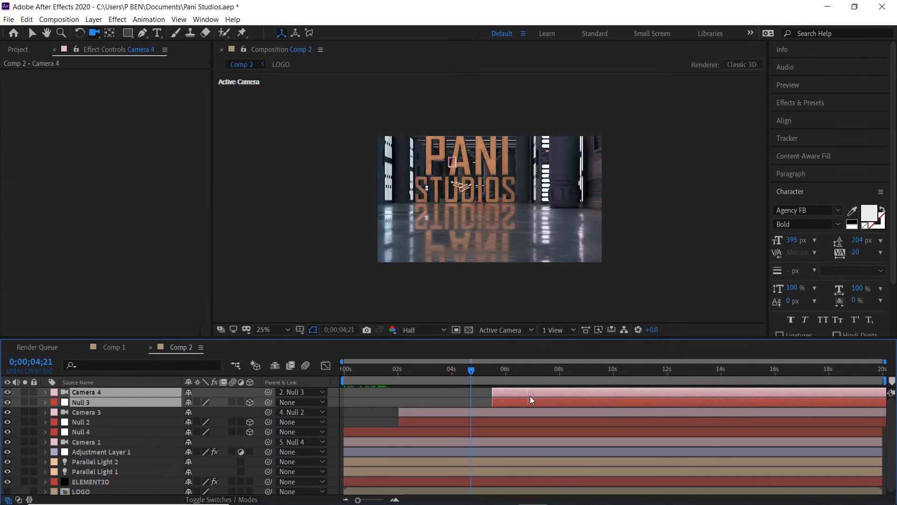
drag(397, 367, 476, 370)
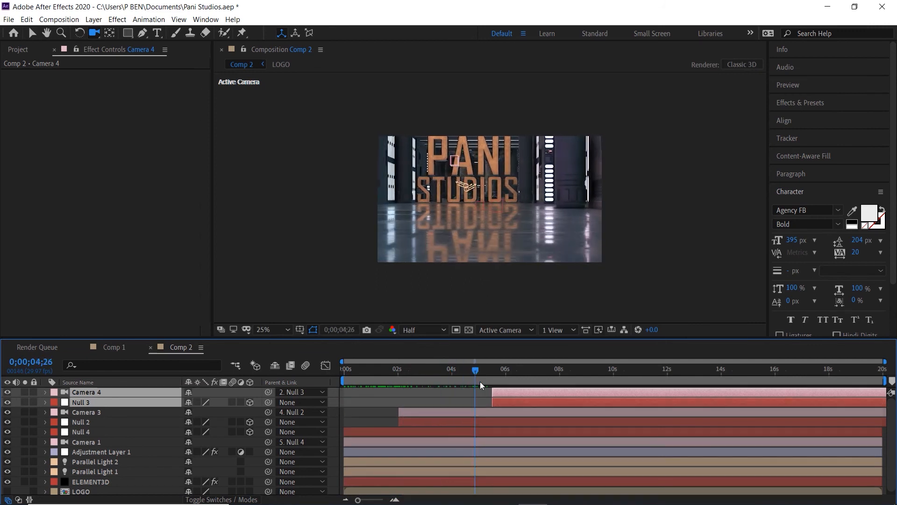
drag(509, 395, 633, 366)
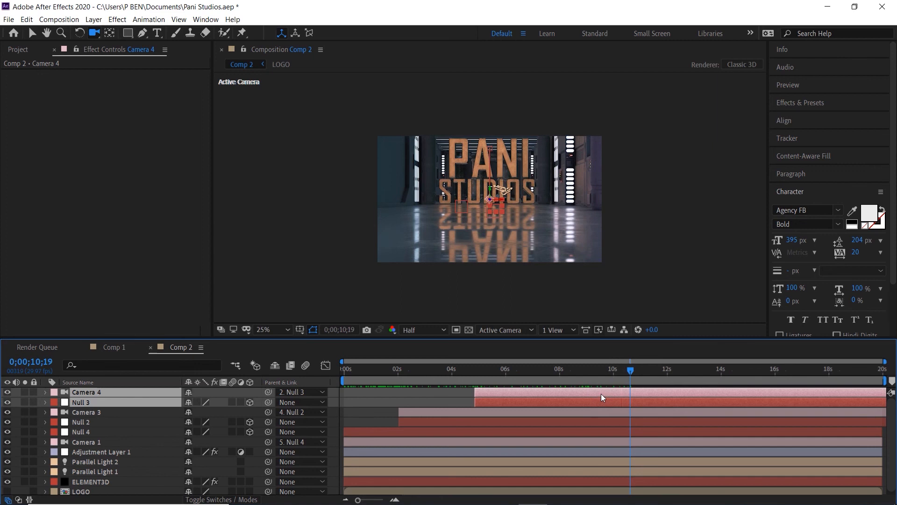
Trim Camera 4 and Null 3 at 0;00;10;19, discard the remainder, and shift both to start at about 4 seconds.
key(ctrl+shift+d)
key(Delete)
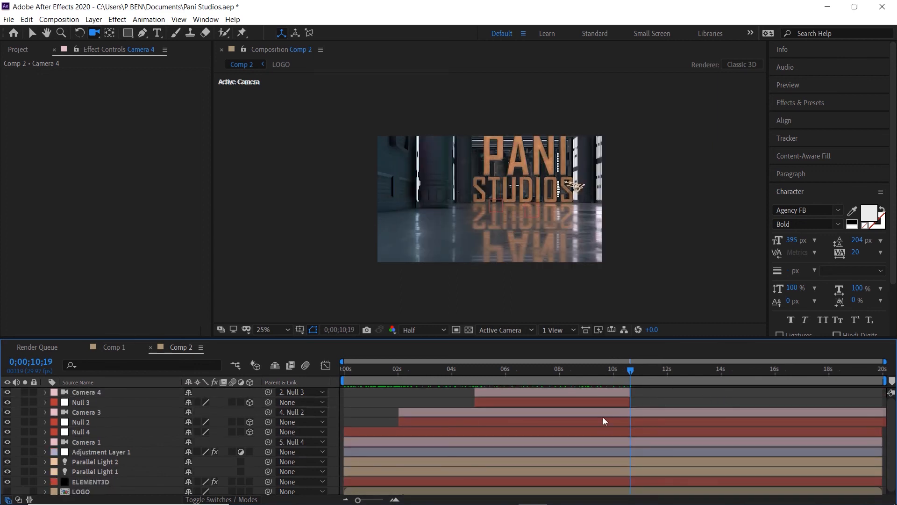
mouse_move(634, 369)
mouse_down()
mouse_move(672, 370)
mouse_move(595, 370)
mouse_move(640, 369)
mouse_up()
Move Null 2's second Position keyframe to about 11.5 seconds.
click(562, 414)
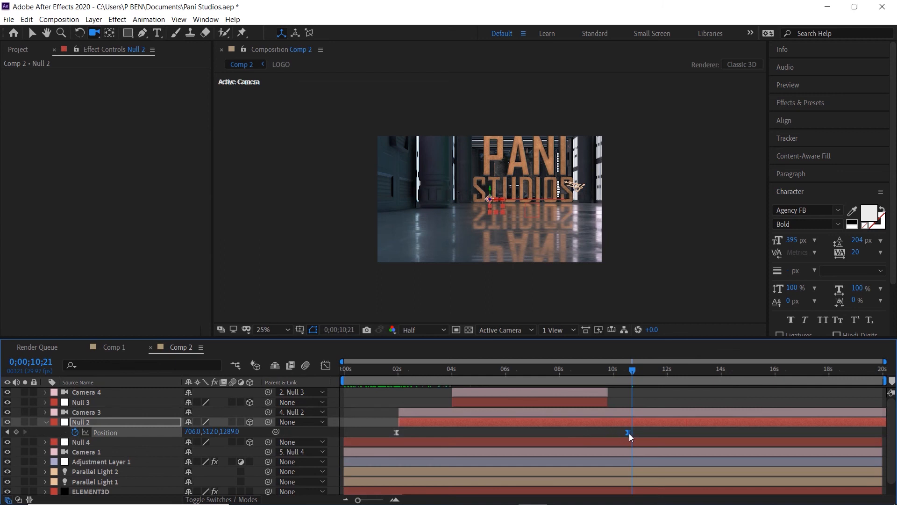
drag(629, 433, 660, 434)
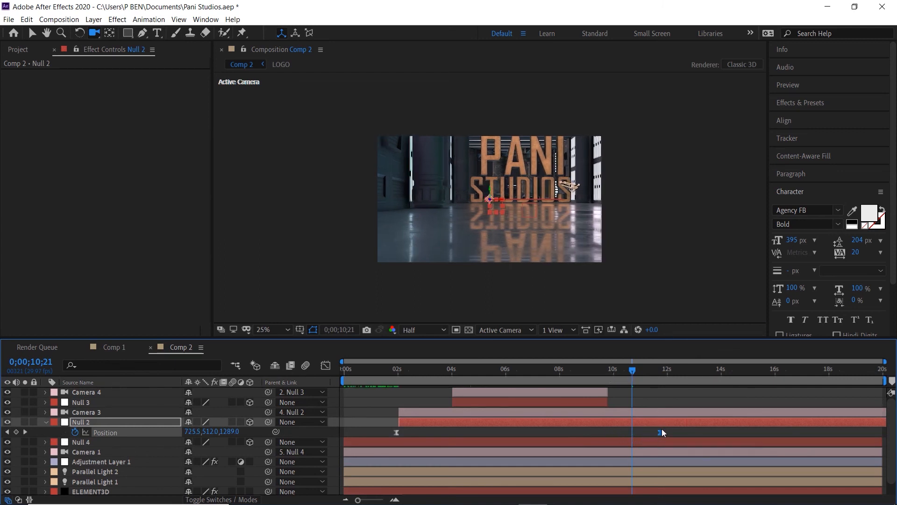
drag(660, 432, 654, 431)
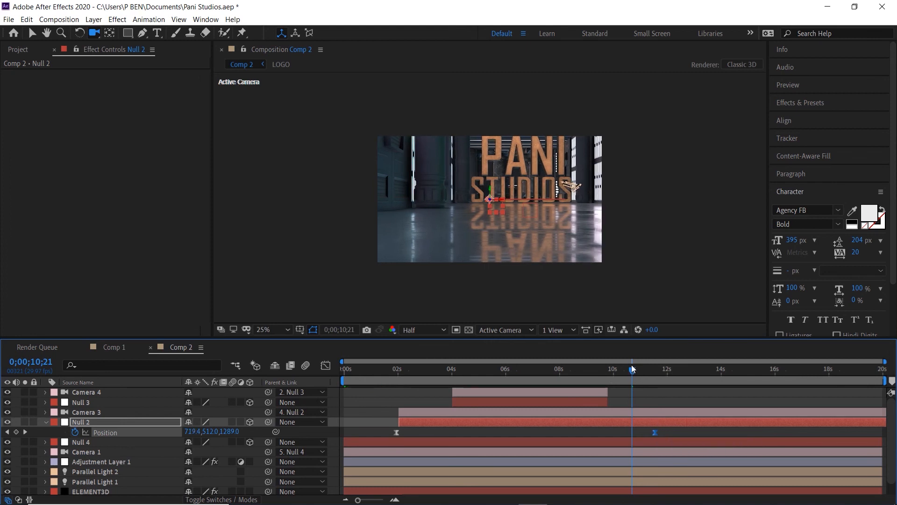
Split Camera 3 and Null 2 at 0;00;11;07 and delete the parts after the cut.
drag(632, 368, 647, 371)
shift+click(652, 413)
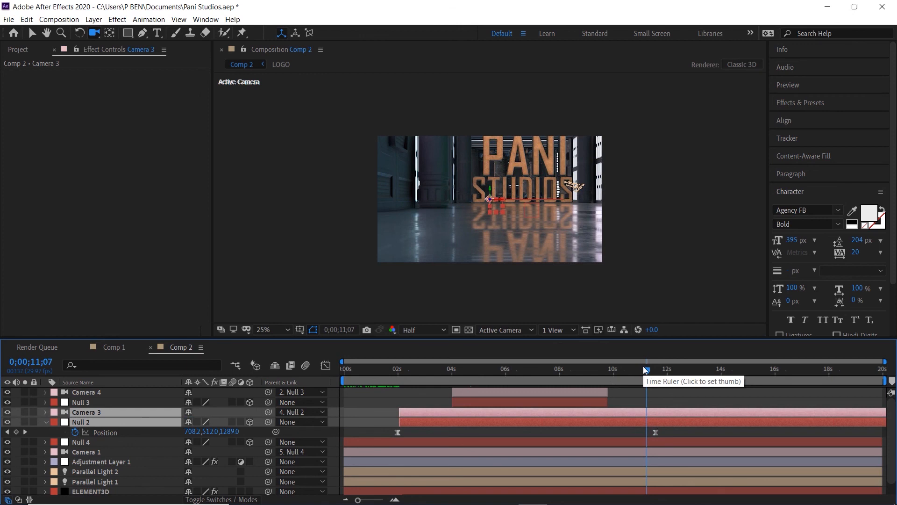
key(ctrl+shift+d)
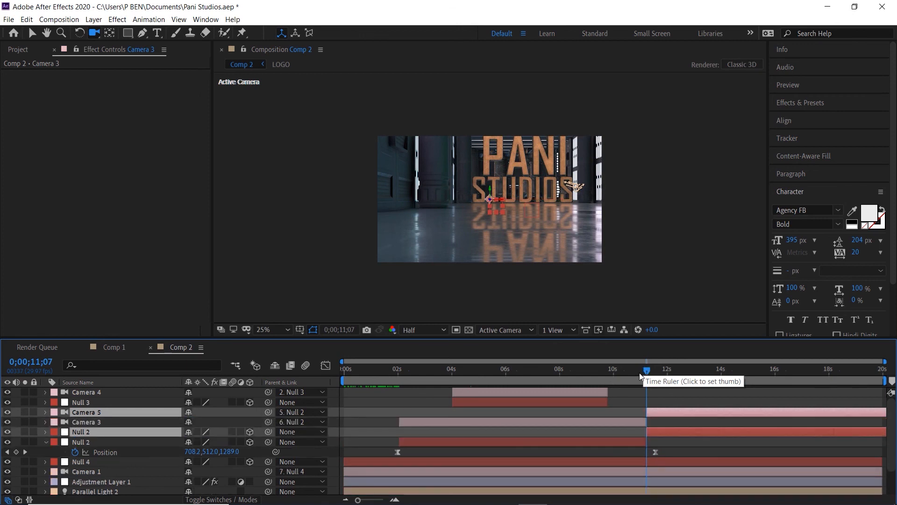
key(Delete)
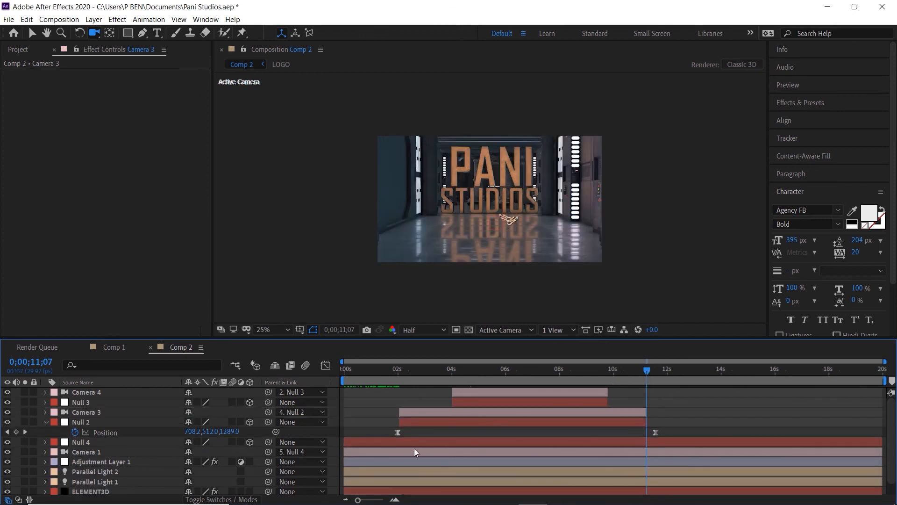
Reveal Null 4's Position and move its end keyframe to about 12 seconds.
drag(647, 369, 670, 368)
click(573, 449)
click(574, 442)
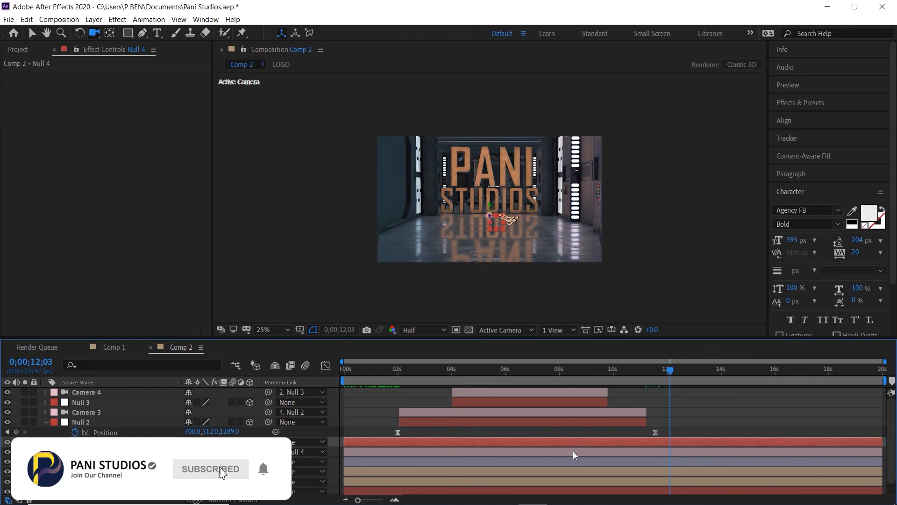
key(p)
drag(586, 452, 665, 453)
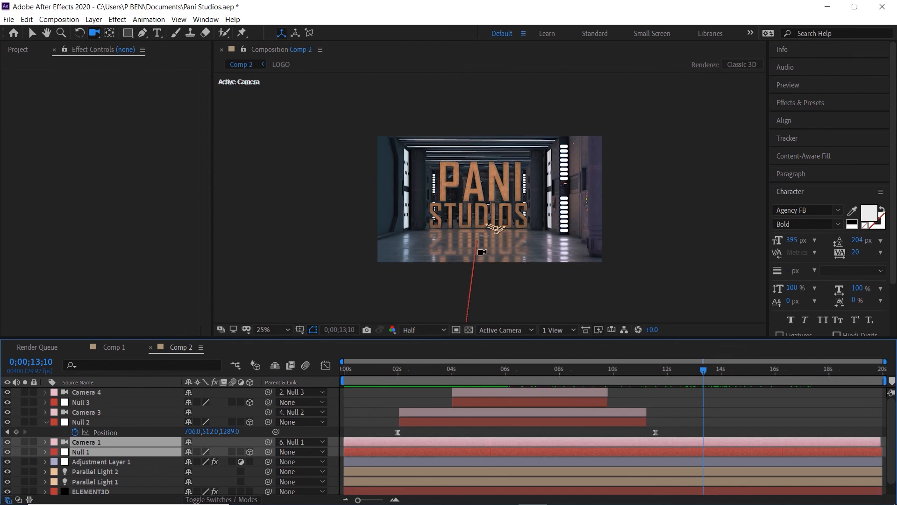
Deselect Camera 1 and Null 1, and collapse Null 2's Position property in the timeline.
key(v)
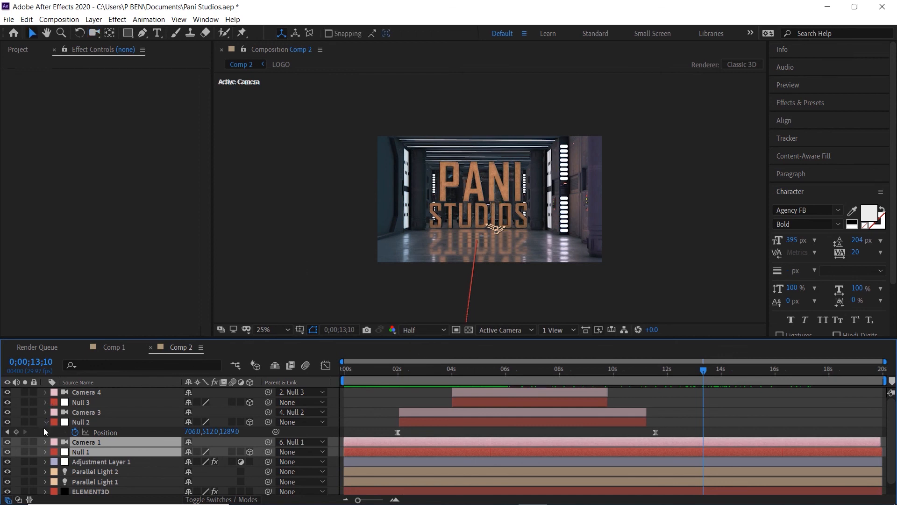
click(43, 427)
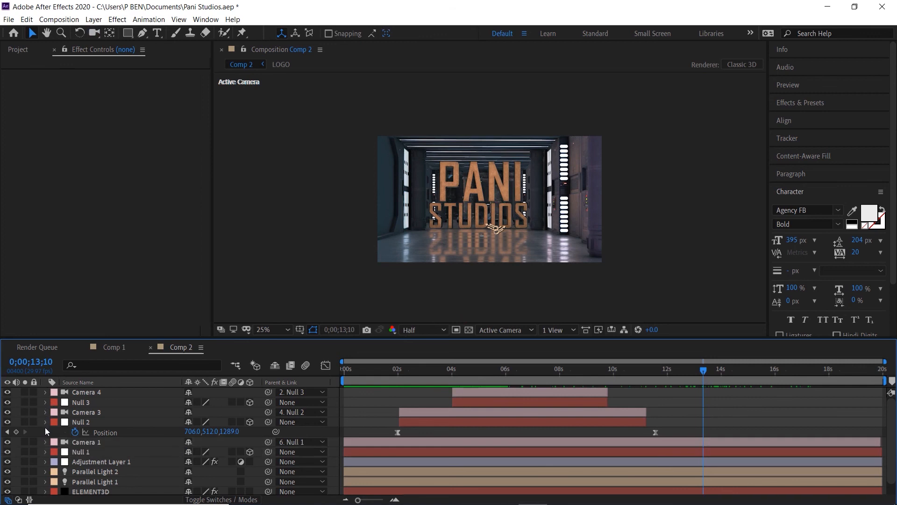
click(45, 423)
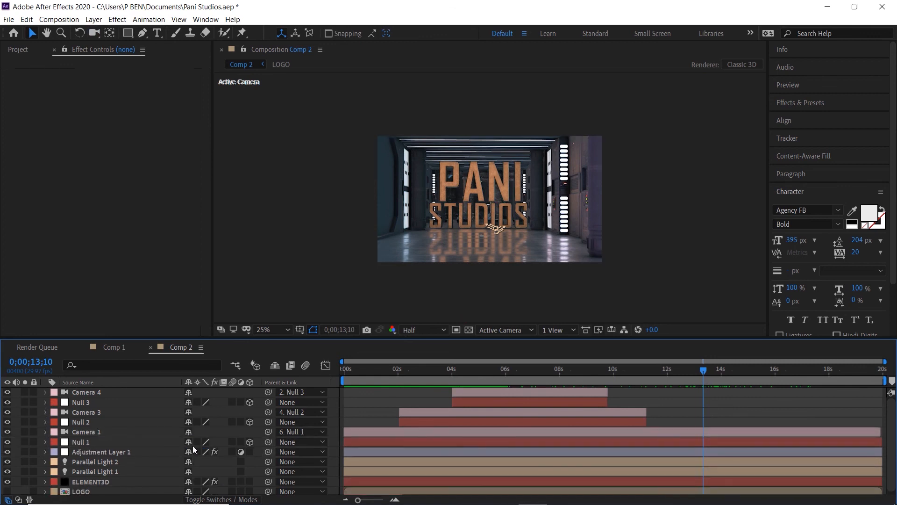
Enable Multi-Object in the Particle Look of Group 2 in the ELEMENT3D layer's Element effect, viewing the logo at 0;00;08;18.
click(79, 480)
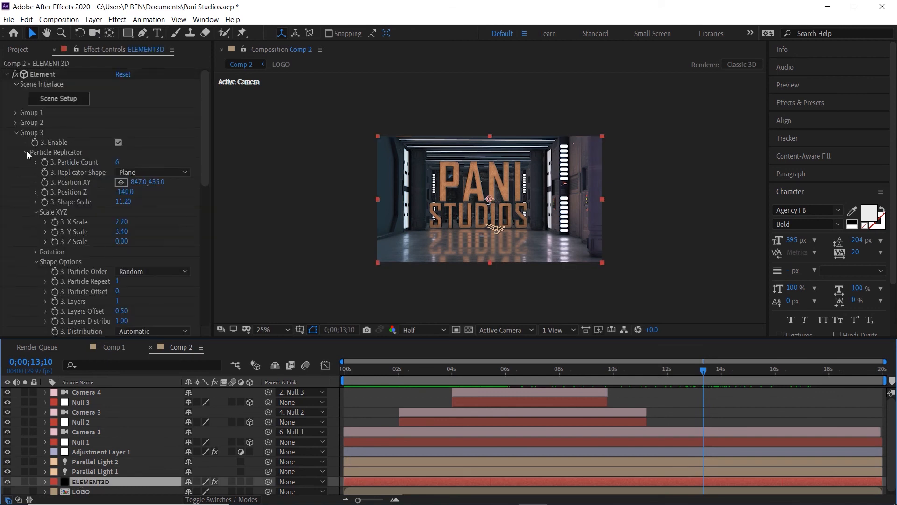
click(16, 133)
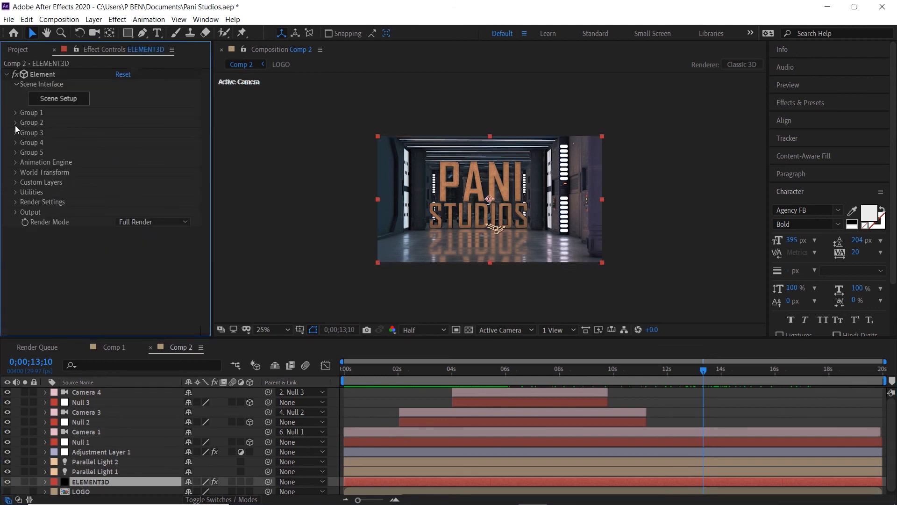
click(16, 123)
click(396, 371)
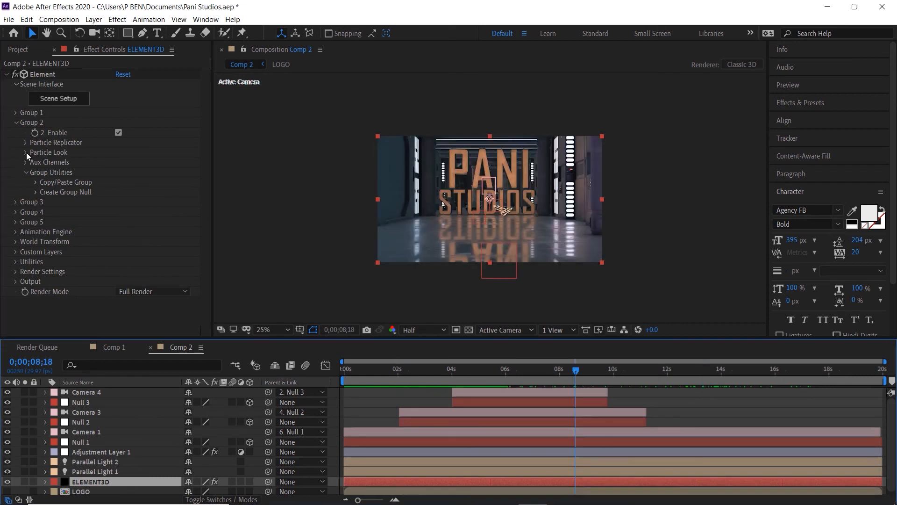
click(27, 152)
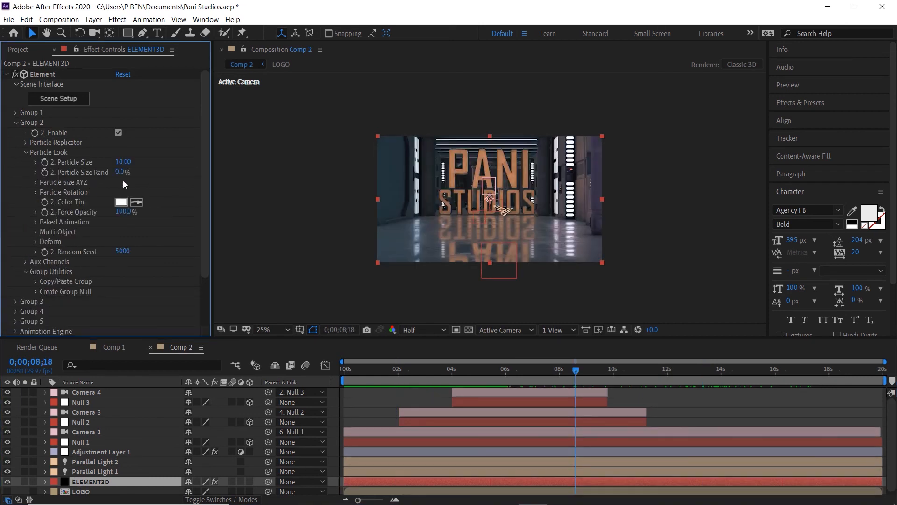
click(36, 231)
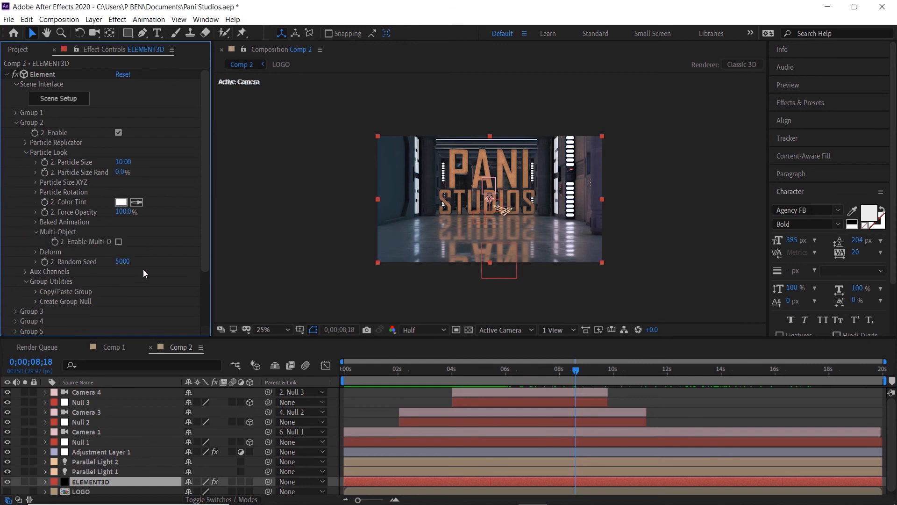
click(118, 242)
Set Group 2's Multi-Object Z Displace to 0.51, and undo the Noise Evolution change.
scroll(123, 262, down, 5)
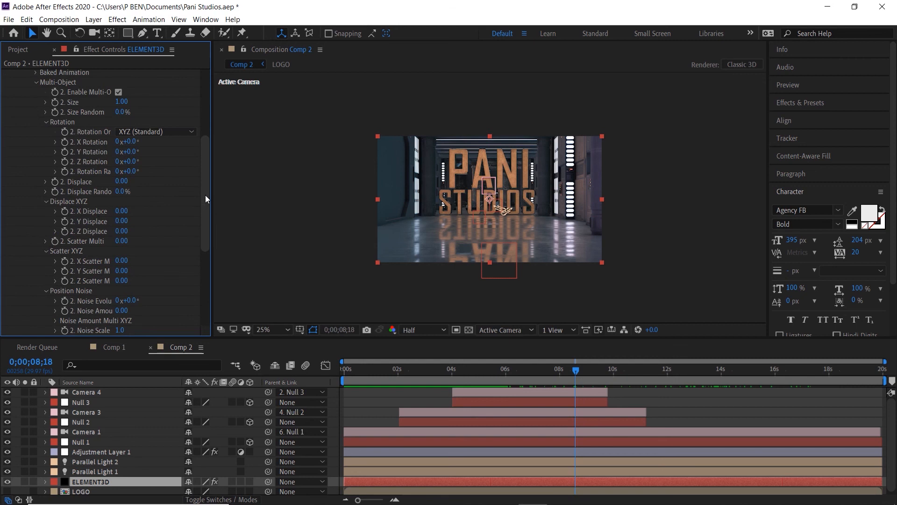
scroll(203, 149, down, 2)
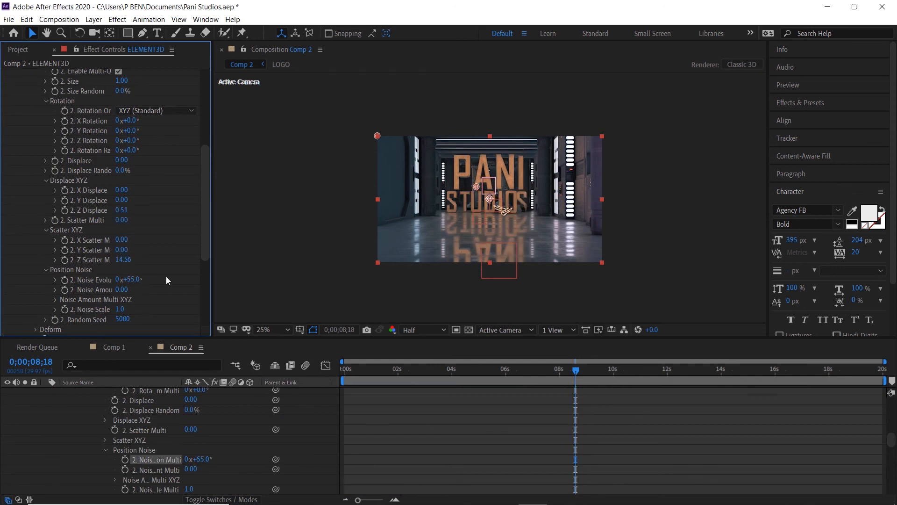
key(ctrl+z)
Set Group 2's Multi-Object Z Scatter to 50.70 to spread the logo letters in depth.
drag(116, 264, 360, 216)
drag(542, 180, 716, 162)
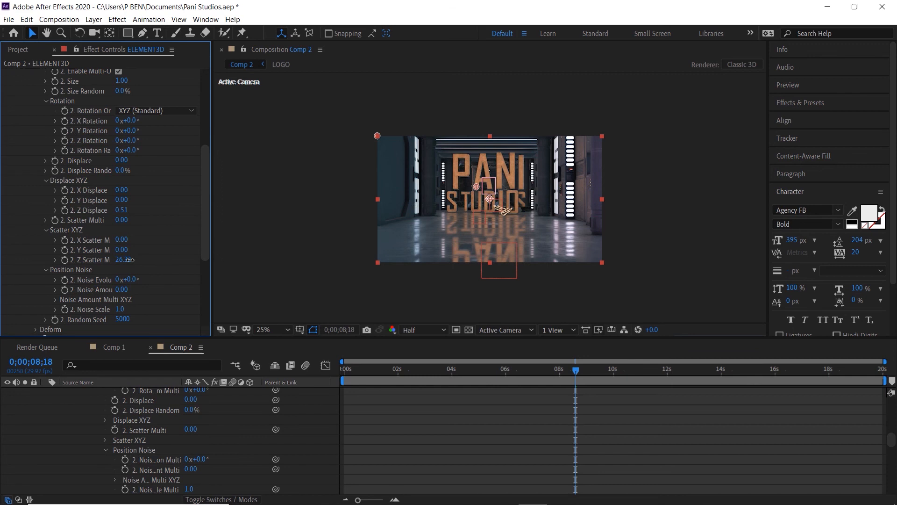
drag(204, 243, 670, 171)
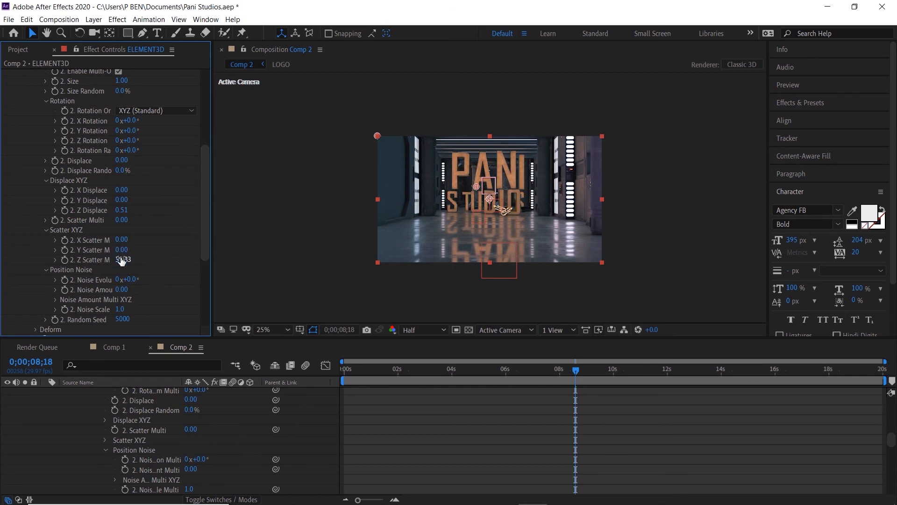
drag(279, 234, 426, 208)
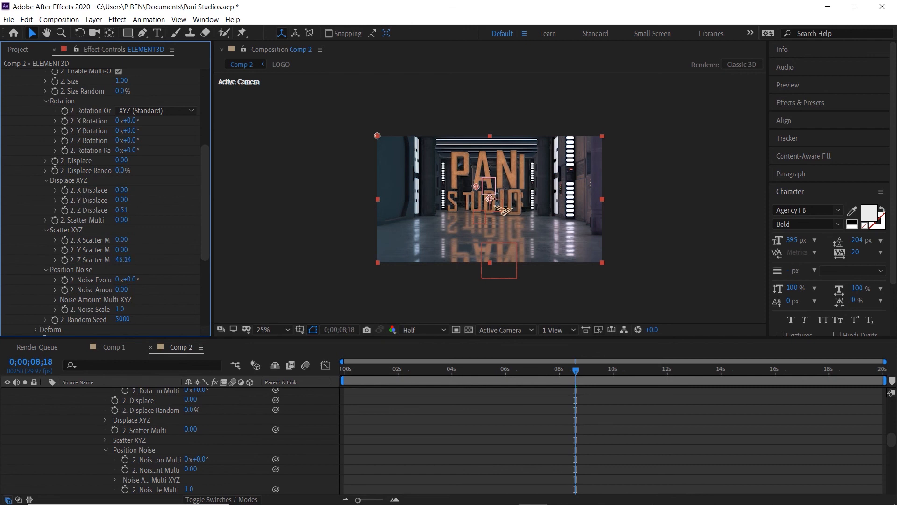
drag(542, 190, 682, 167)
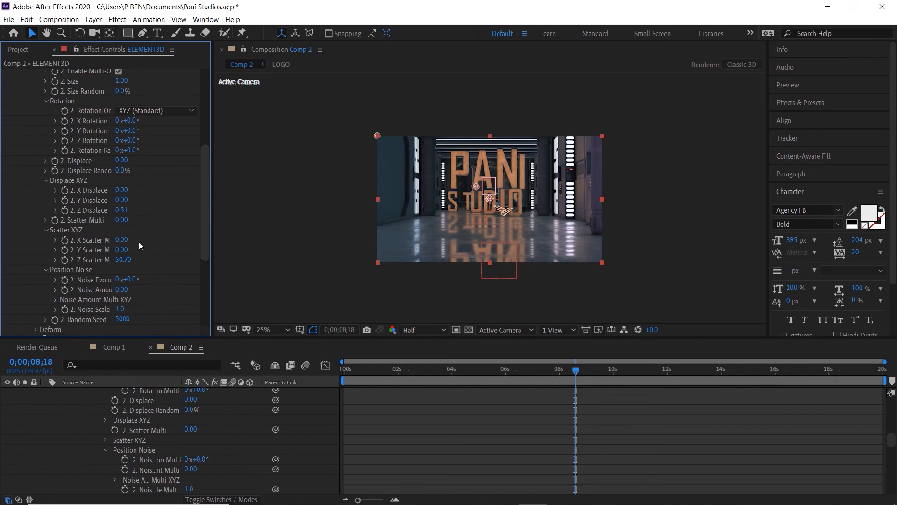
mouse_move(205, 201)
mouse_down()
mouse_move(206, 133)
mouse_move(192, 204)
mouse_up()
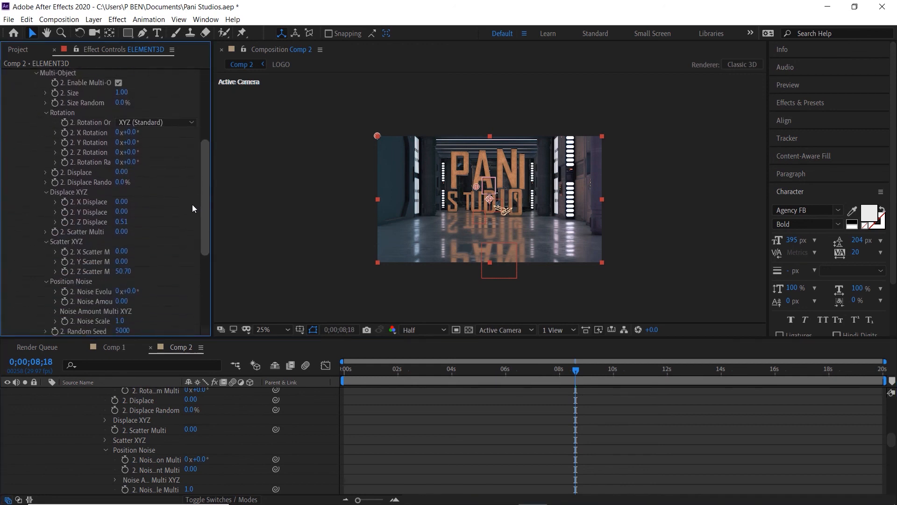
Set Group 2's Multi-Object Z Displace to -1.25.
scroll(100, 226, down, 1)
drag(126, 208, 82, 206)
drag(3, 205, 2, 204)
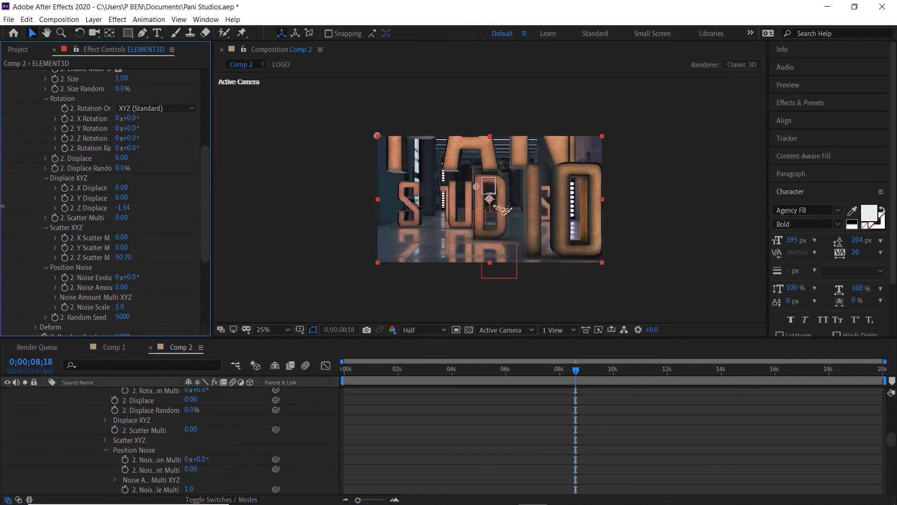
mouse_move(122, 208)
mouse_down()
mouse_move(2, 218)
mouse_move(127, 195)
mouse_up()
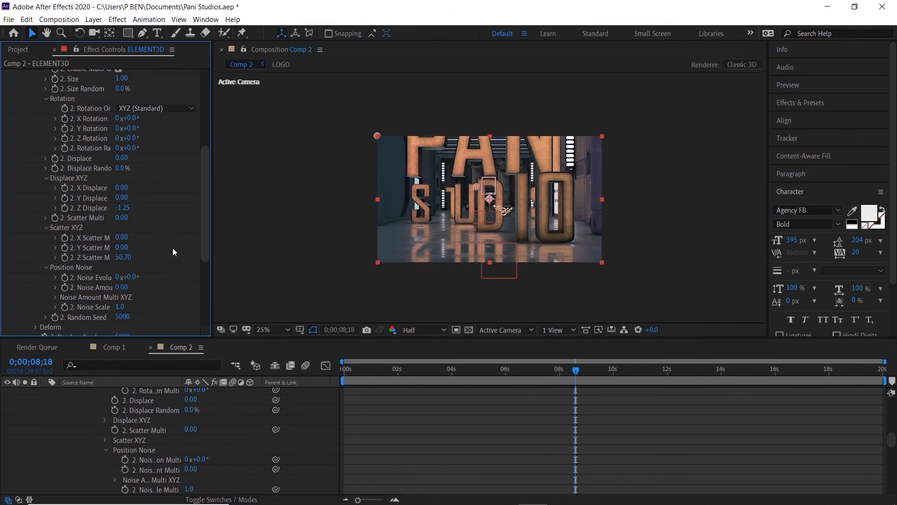
Expand the Rotation settings of Channel 1 in Group 2's Aux Channels.
drag(207, 150, 373, 189)
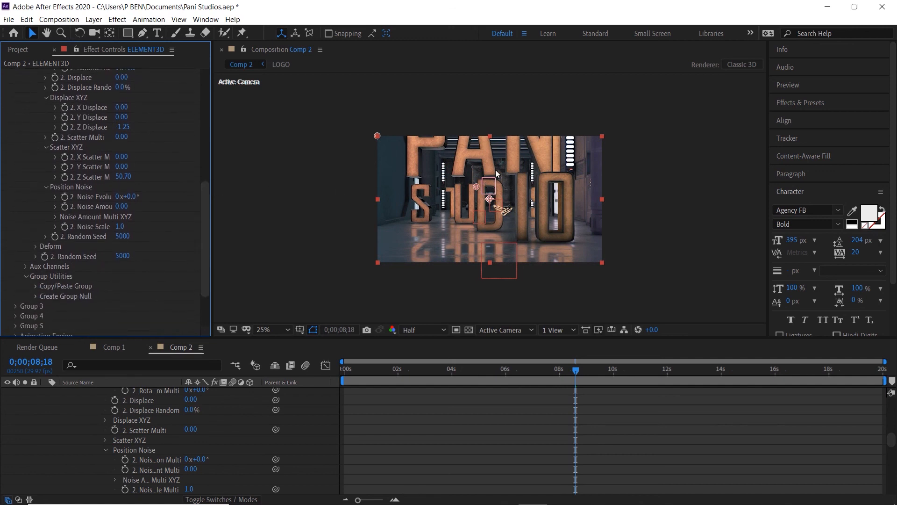
click(26, 267)
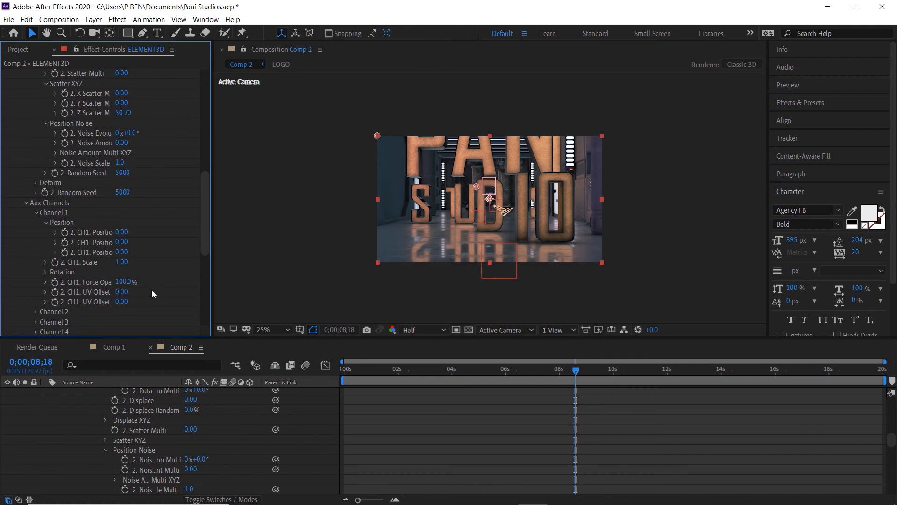
click(46, 272)
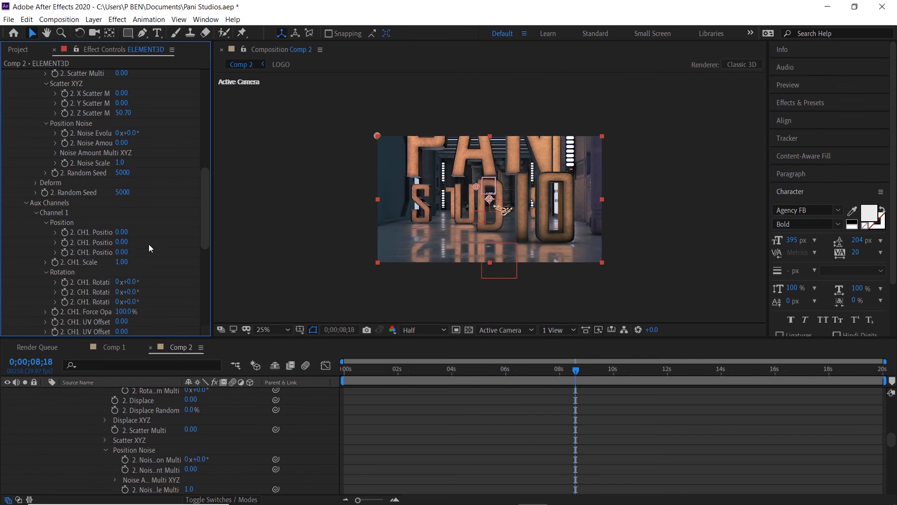
mouse_move(135, 292)
mouse_down()
mouse_move(146, 293)
mouse_move(138, 281)
mouse_up()
key(ctrl+z)
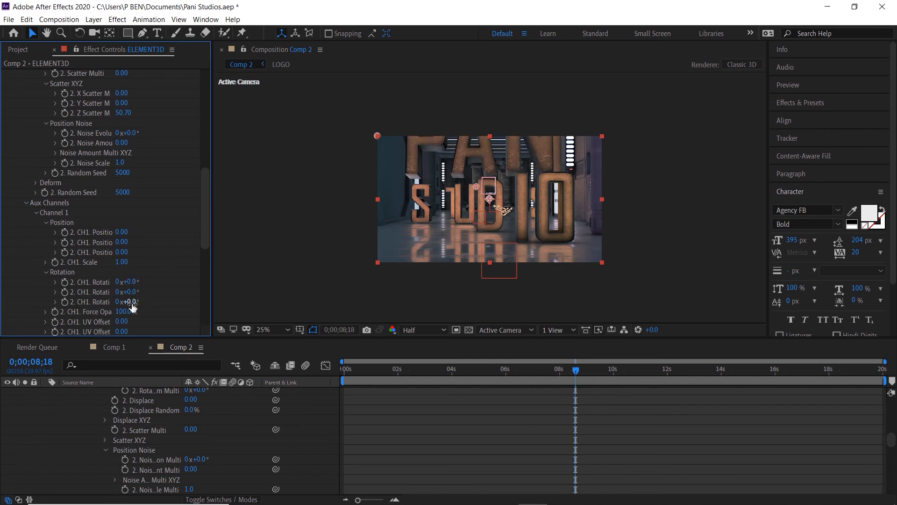
key(ctrl+z)
Set Group 2's Channel 1 Y Rotation to -50° and Z Rotation to 16° to tilt the PANI letters.
drag(140, 303, 134, 305)
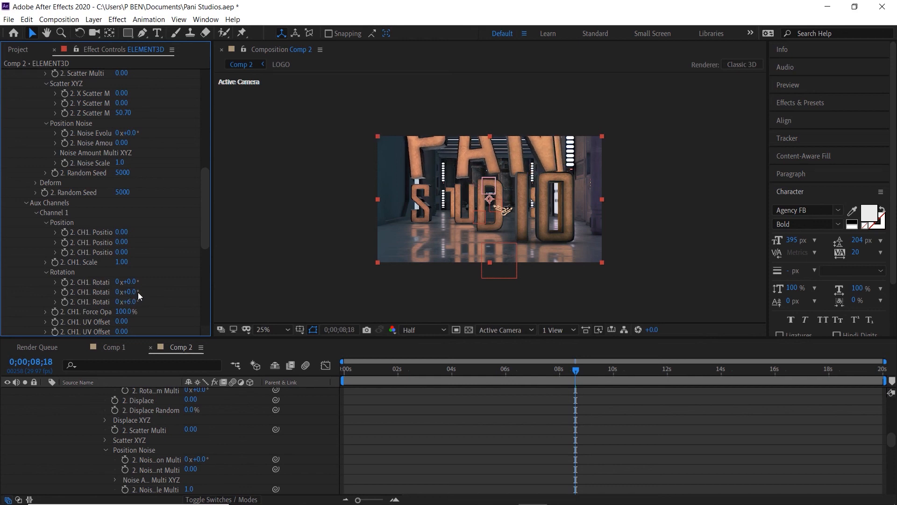
drag(136, 291, 109, 291)
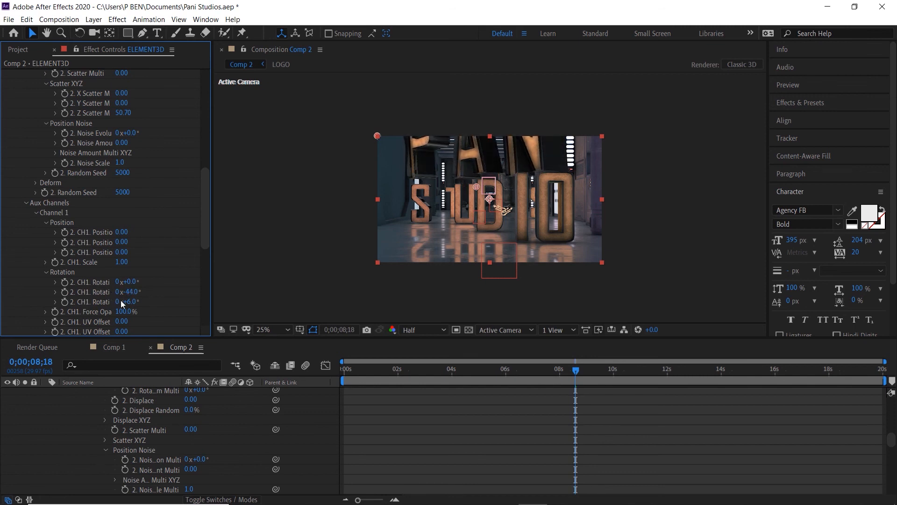
drag(136, 293, 139, 301)
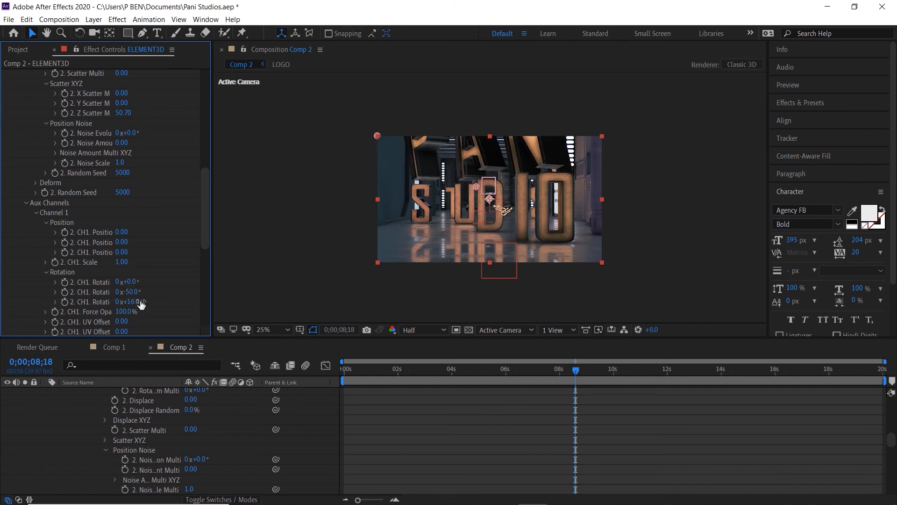
Set Group 2's Channel 2 Y Rotation to -25° and Z Rotation to 7°, keeping X Rotation at 0°.
drag(204, 183, 203, 223)
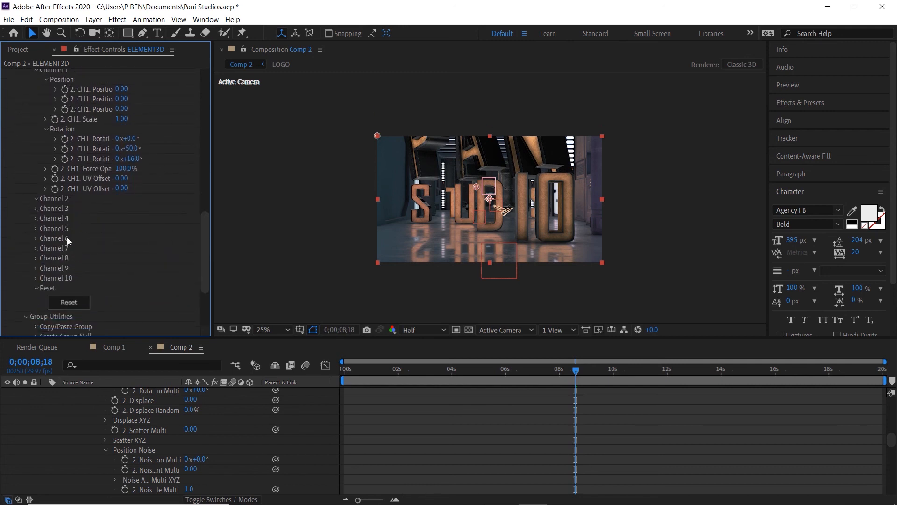
click(35, 198)
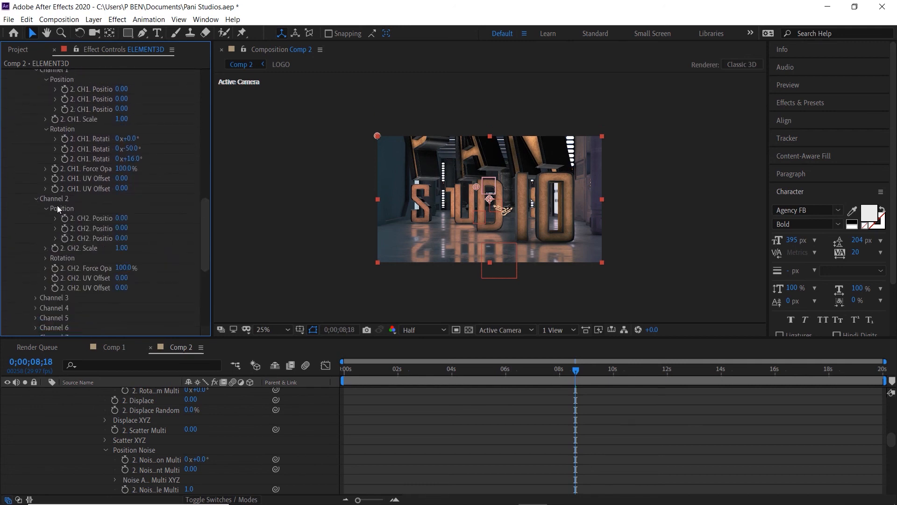
click(45, 258)
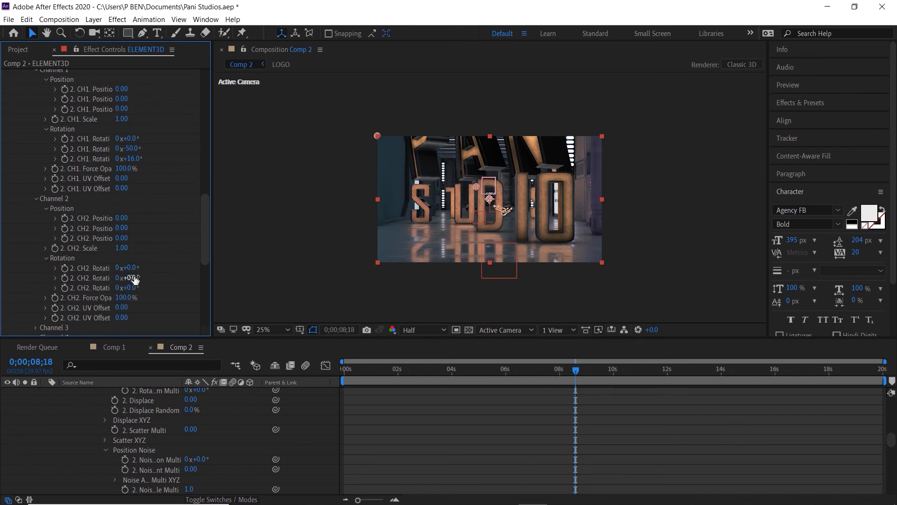
mouse_move(131, 277)
mouse_down()
mouse_move(142, 277)
mouse_move(120, 275)
mouse_up()
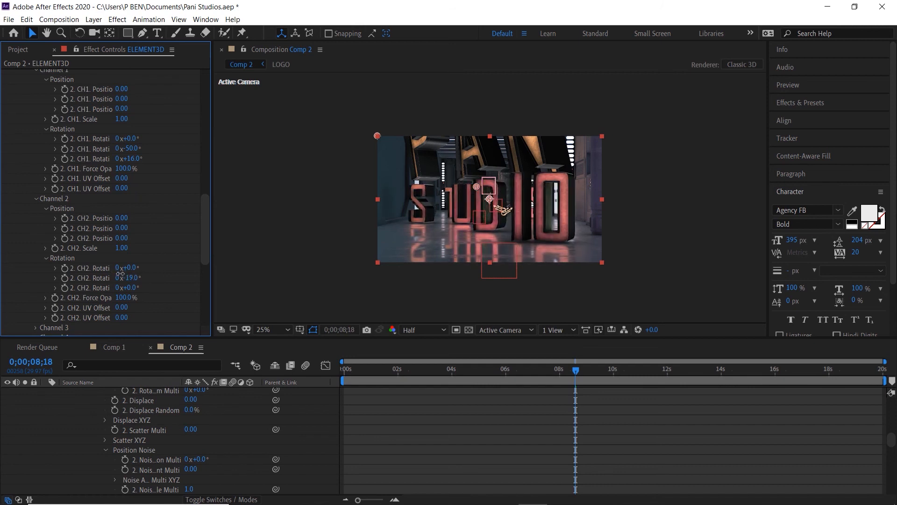
drag(134, 271, 138, 268)
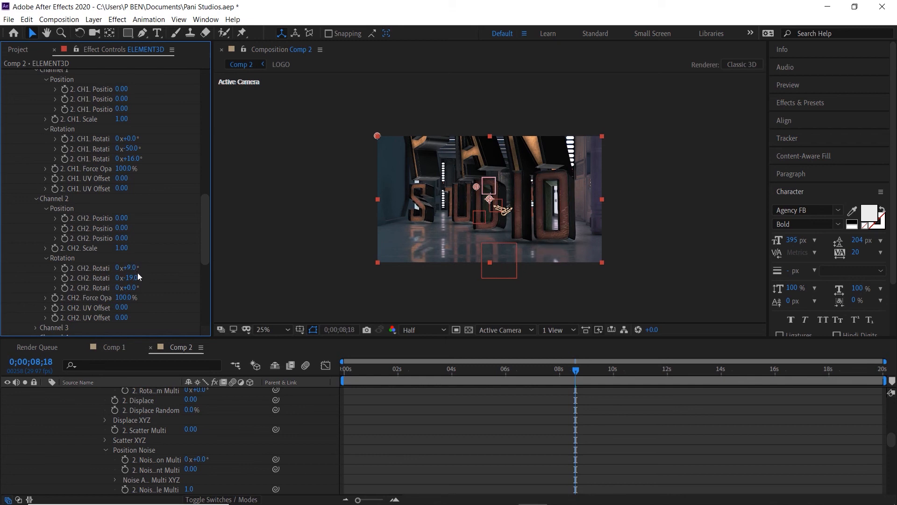
mouse_move(132, 292)
mouse_down()
mouse_move(148, 292)
mouse_move(128, 278)
mouse_up()
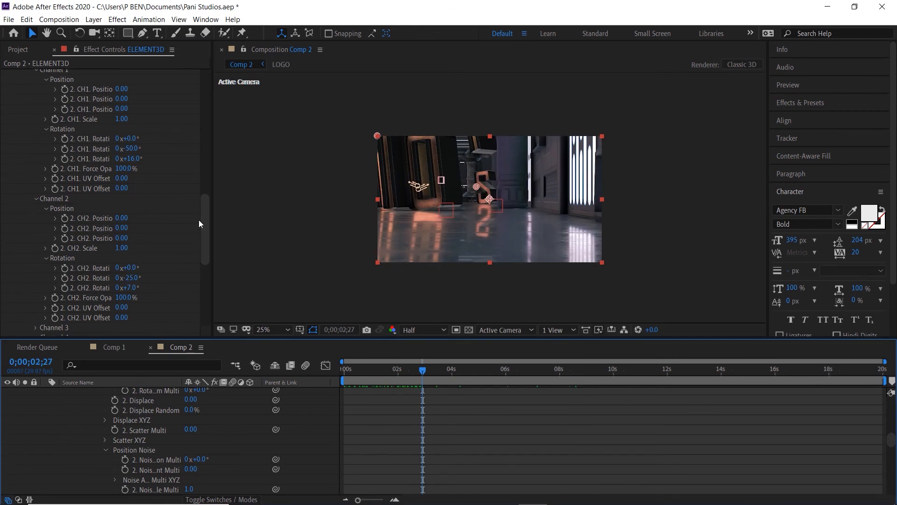
Set Group 2's Multi-Object Z Displace to -10.75, moving the logo letters out of view at 0;00;02;27.
drag(199, 223, 213, 140)
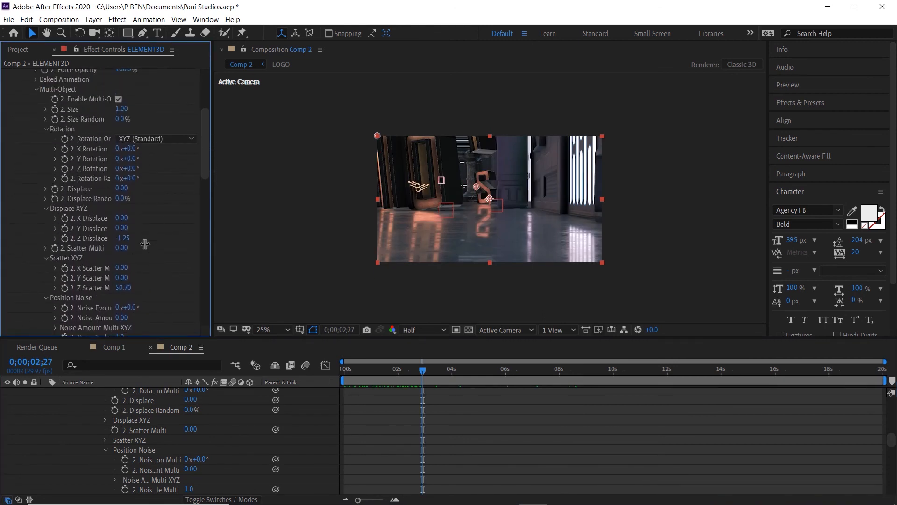
drag(125, 243, 2, 236)
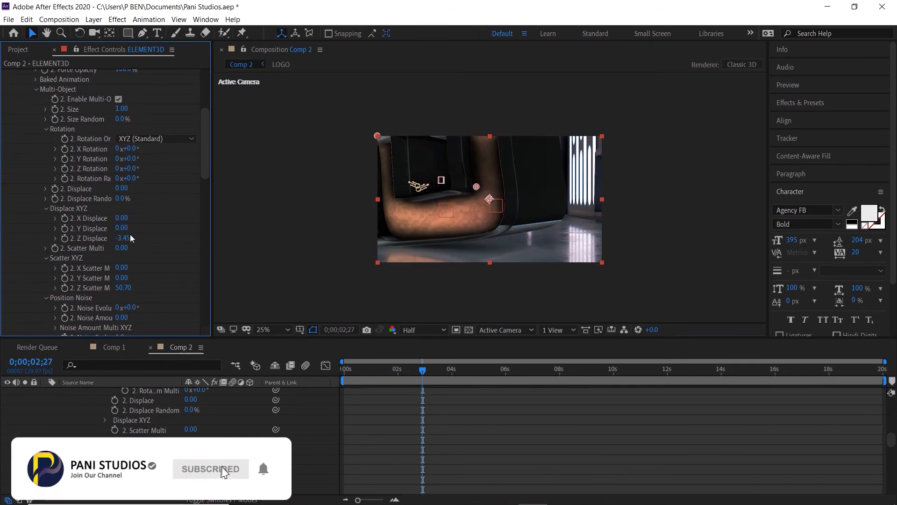
drag(126, 240, 70, 247)
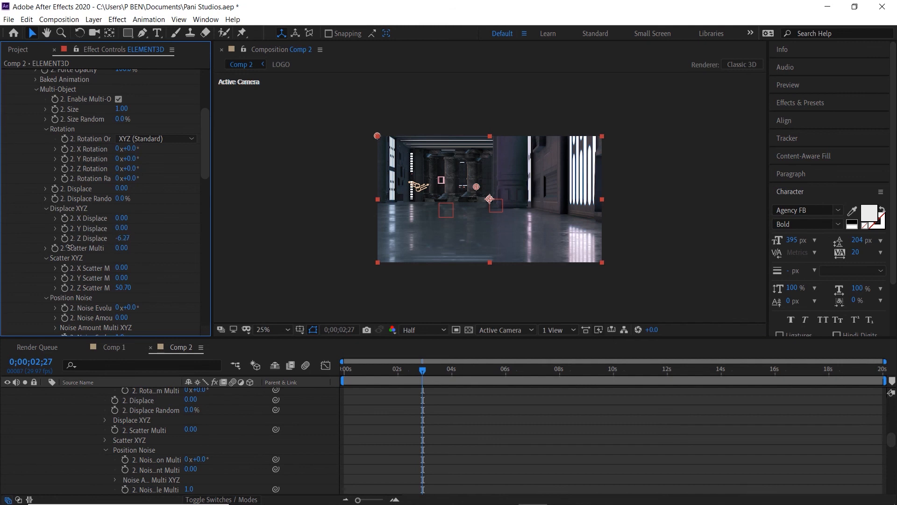
drag(2, 266, 3, 267)
drag(120, 241, 65, 241)
Keyframe Z Displace, Z Scatter and the Y and Z Rotations of Channels 1 and 2 at 0;00;00;00, and reveal the keyframes in the timeline.
key(Home)
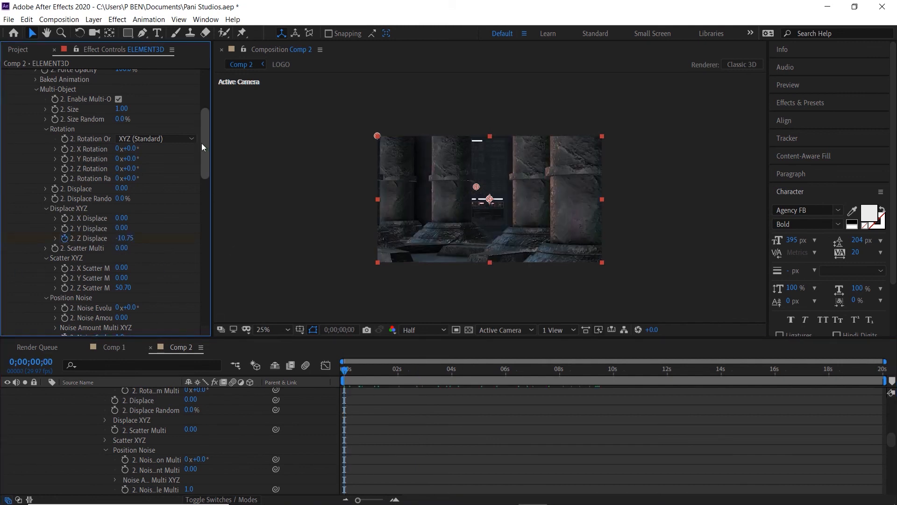
drag(204, 132, 201, 162)
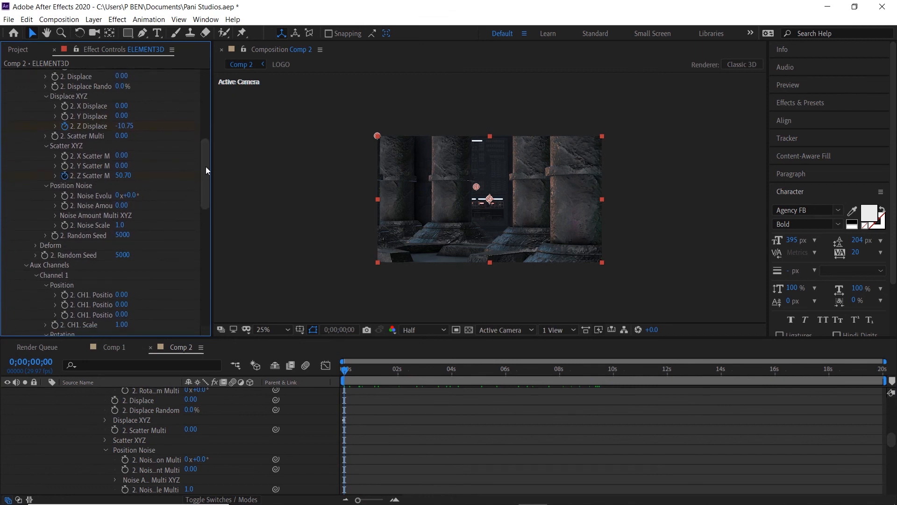
drag(206, 162, 206, 216)
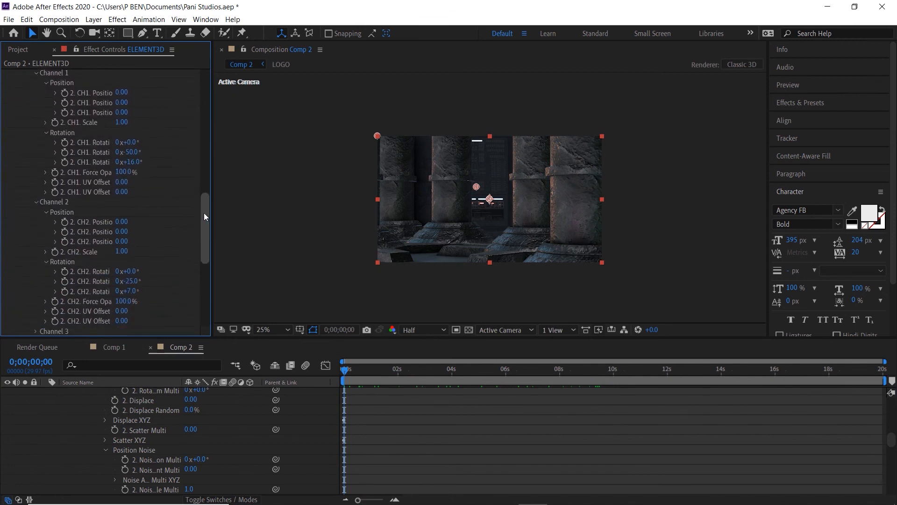
click(63, 163)
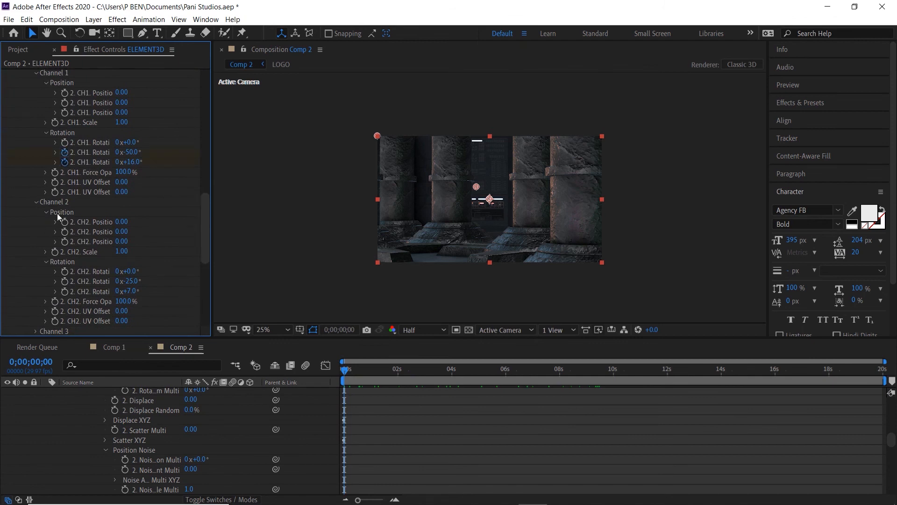
click(66, 290)
key(u)
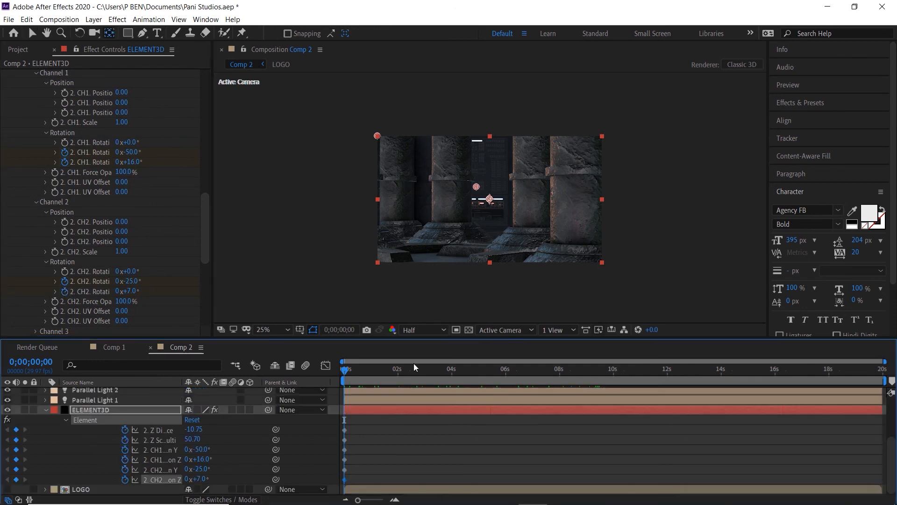
At 0;00;04;26, keyframe Channel 1's Y Rotation and Z Rotation at 0°.
click(475, 372)
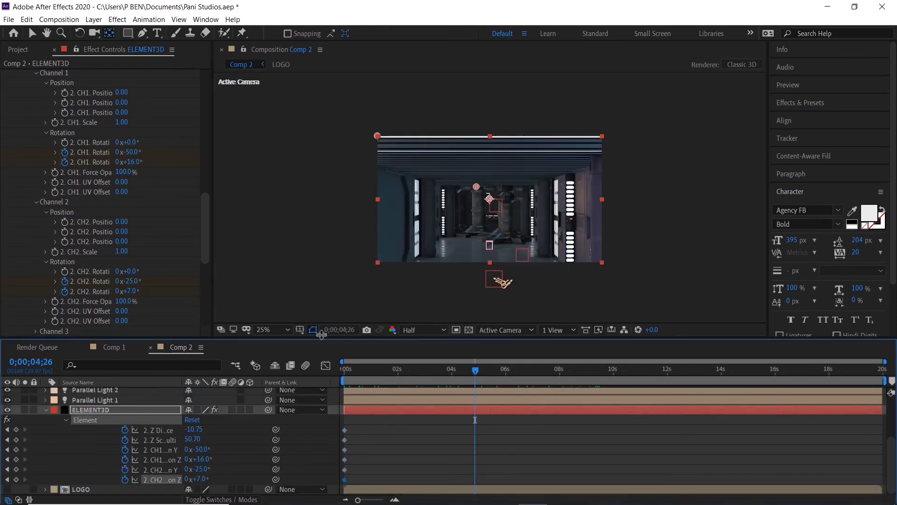
click(131, 153)
text(0)
key(Return)
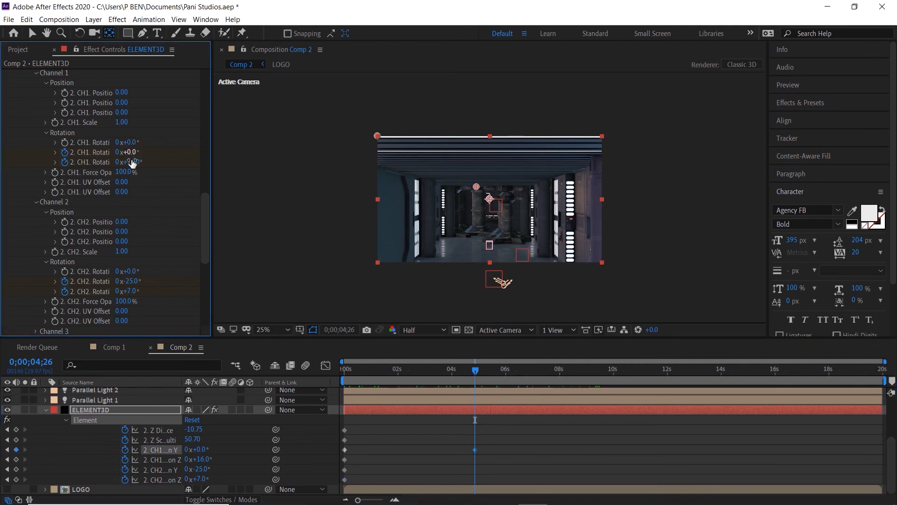
click(133, 162)
text(0)
key(Return)
Keyframe Channel 2's Y Rotation and Z Rotation at 0° at 0;00;04;26.
click(133, 281)
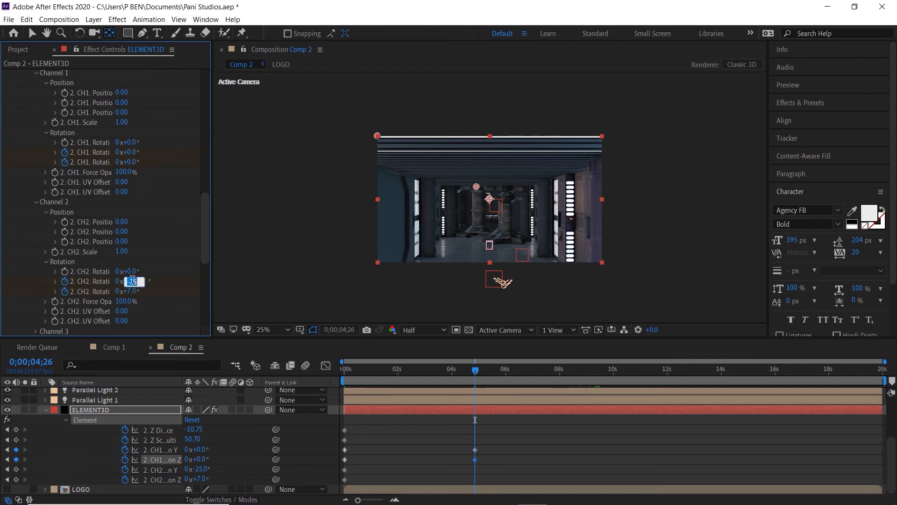
text(0)
key(Return)
click(136, 291)
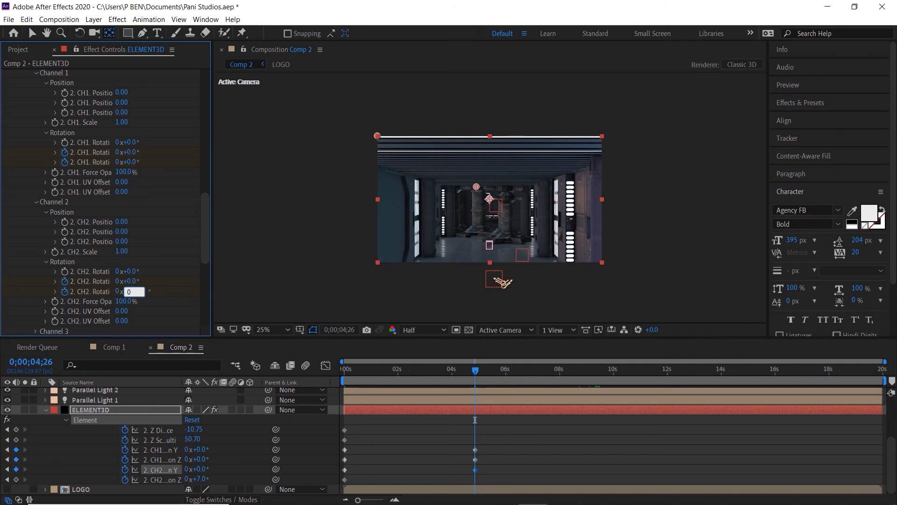
key(Return)
Keyframe Group 2's Multi-Object Z Displace and Z Scatter at 0 at 0;00;04;26 to assemble the logo.
scroll(204, 228, up, 5)
scroll(211, 195, up, 6)
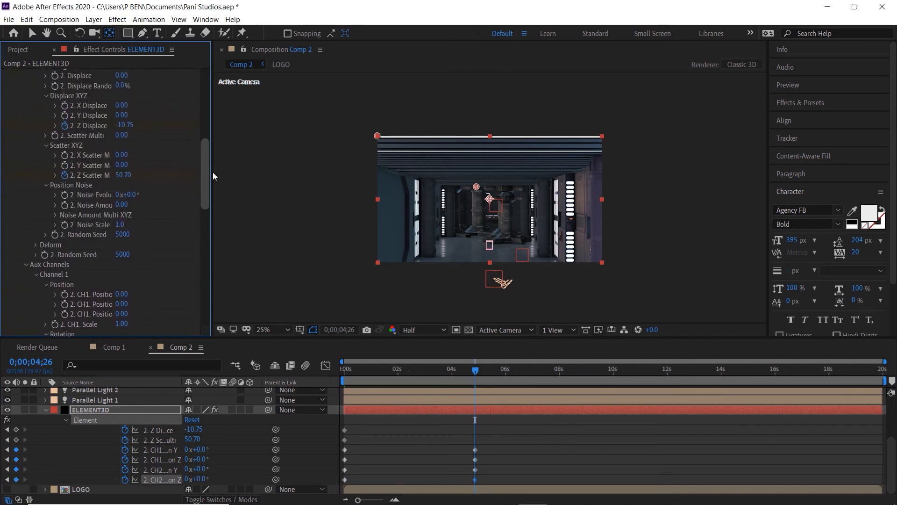
click(125, 153)
text(0)
click(124, 203)
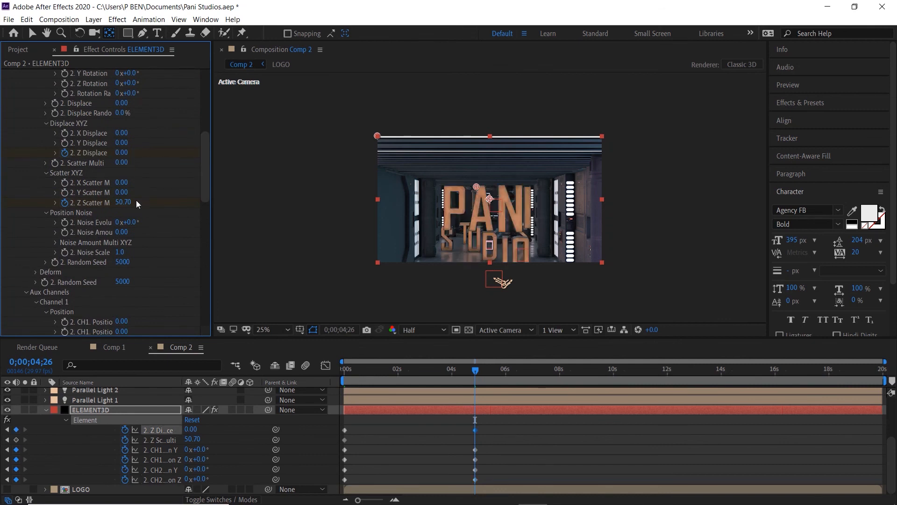
text(0)
key(Return)
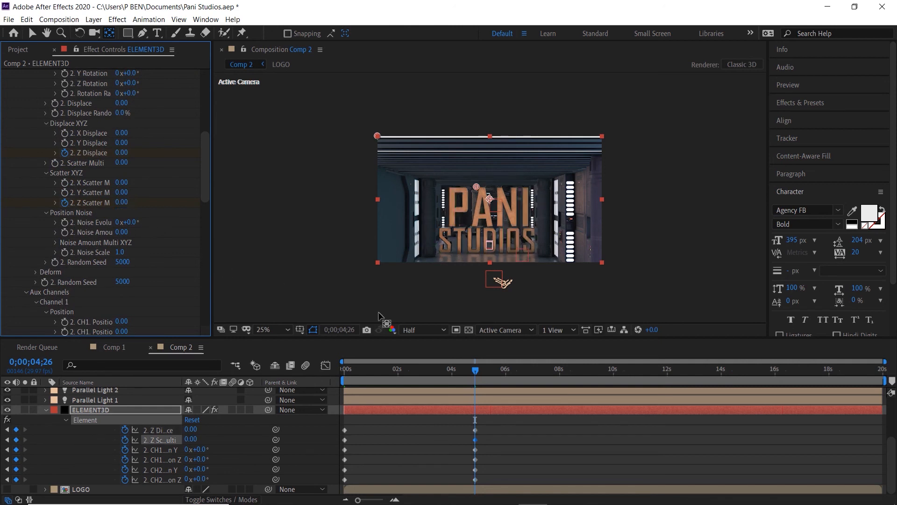
Preview the logo letter animation from the start of the composition.
drag(370, 367, 331, 366)
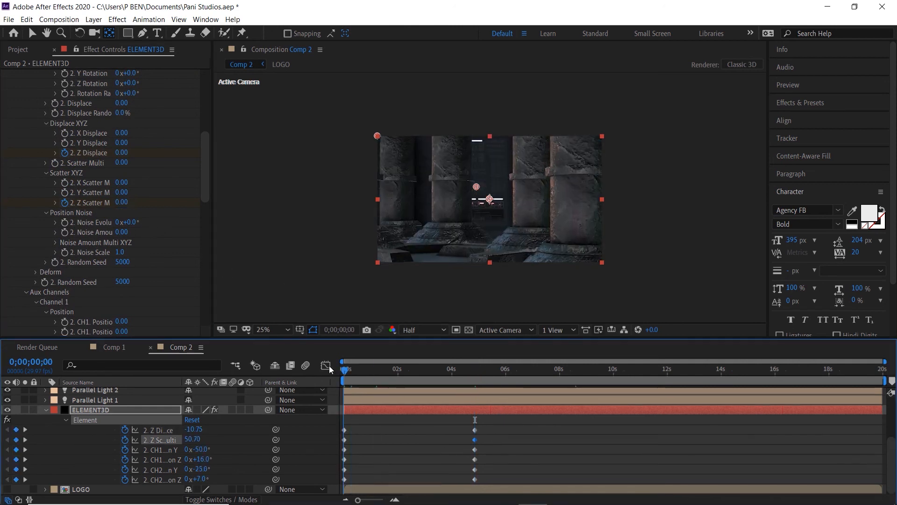
key(space)
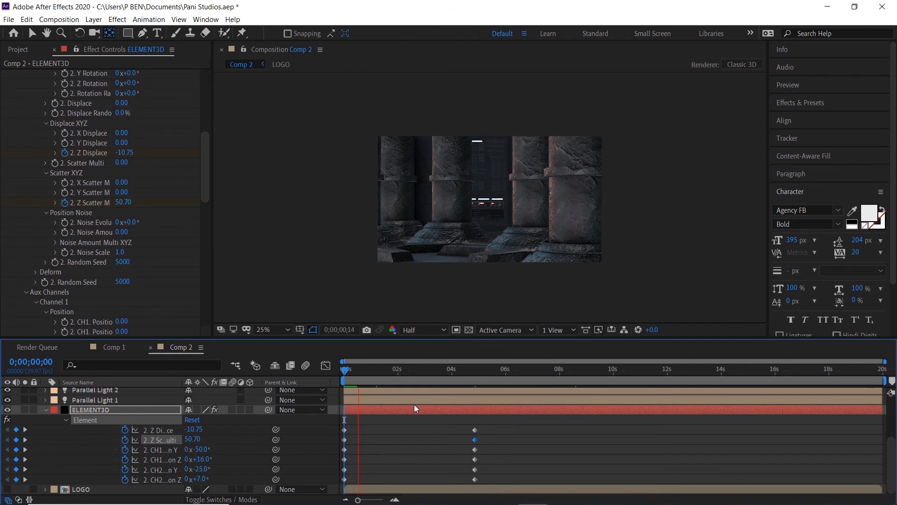